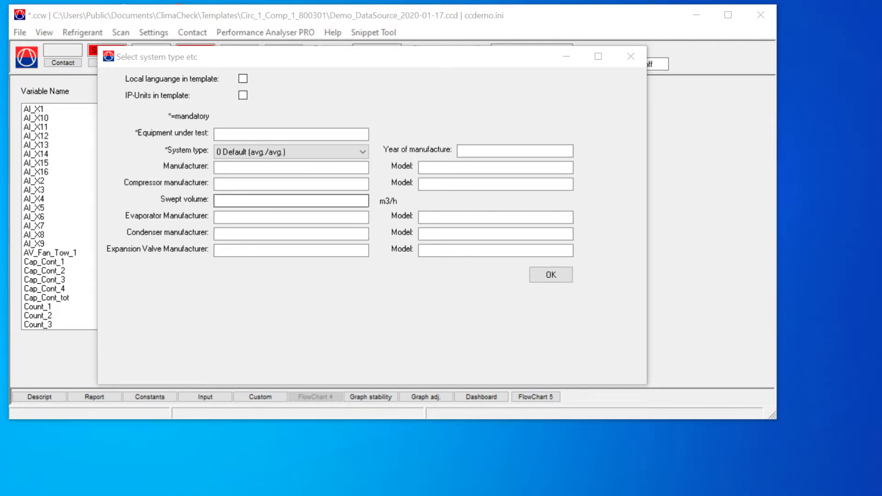
# - Enter Chiller as the equipment under test and set the system type to 1 Chiller watercooled water/water (avg./avg.)
pyautogui.click(215, 135)
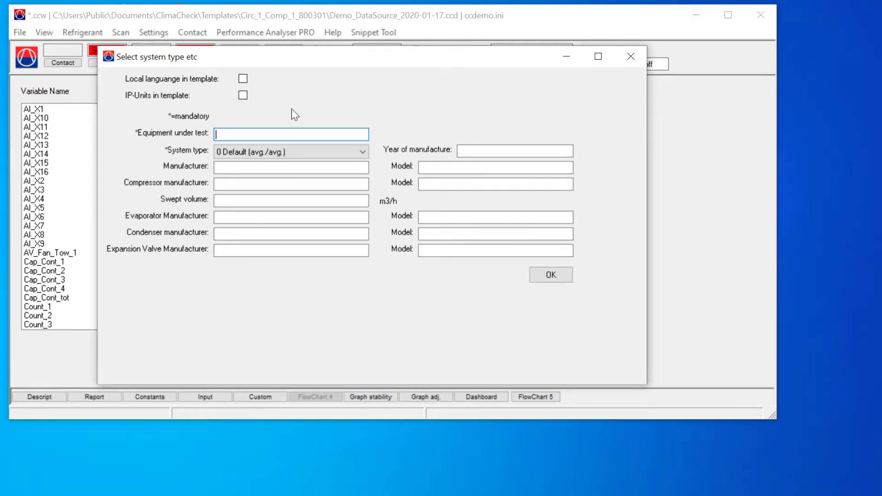
pyautogui.write('Chiller')
pyautogui.click(309, 152)
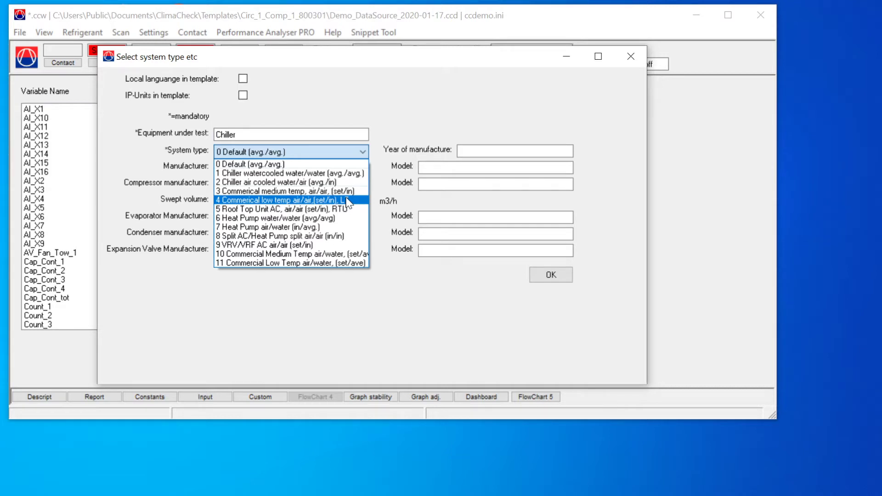
pyautogui.click(343, 175)
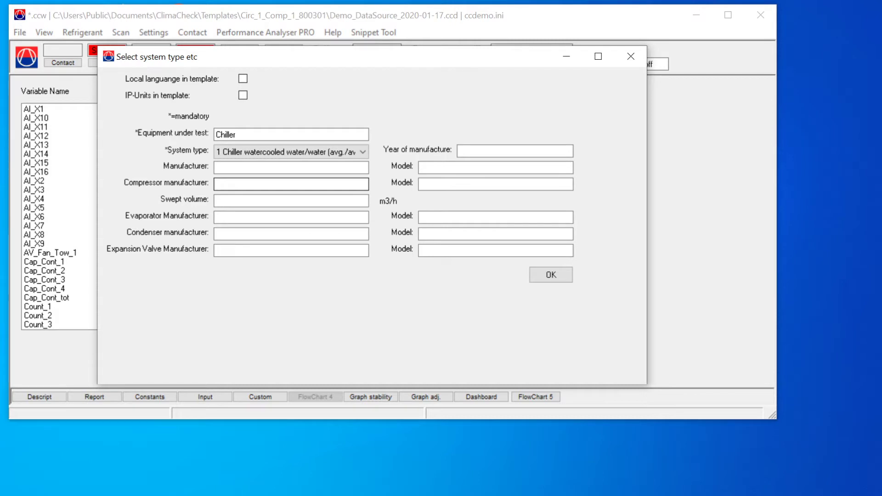
# - Enter Example as the manufacturer, accept the system details and confirm refrigerant R134A
pyautogui.click(268, 167)
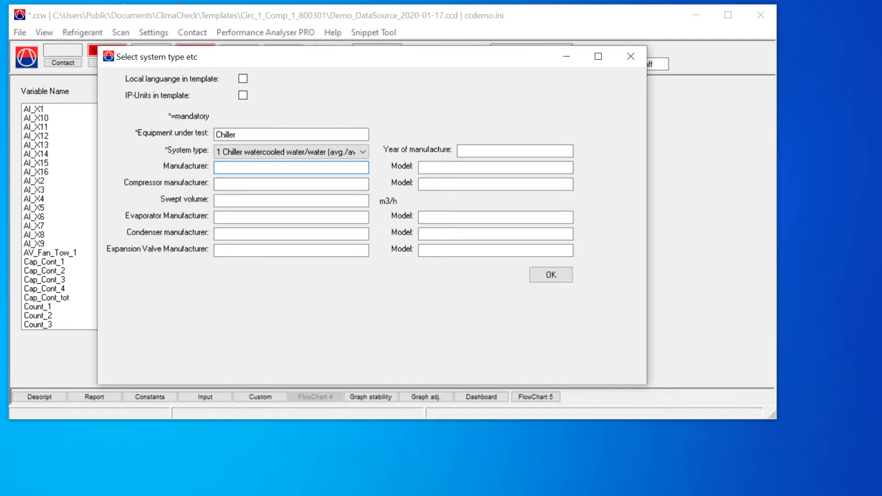
pyautogui.write('Example')
pyautogui.click(551, 275)
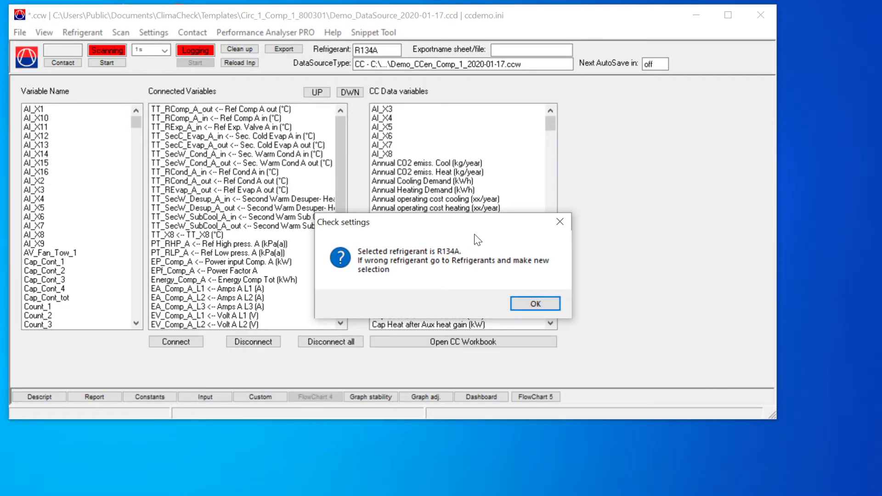
pyautogui.click(535, 304)
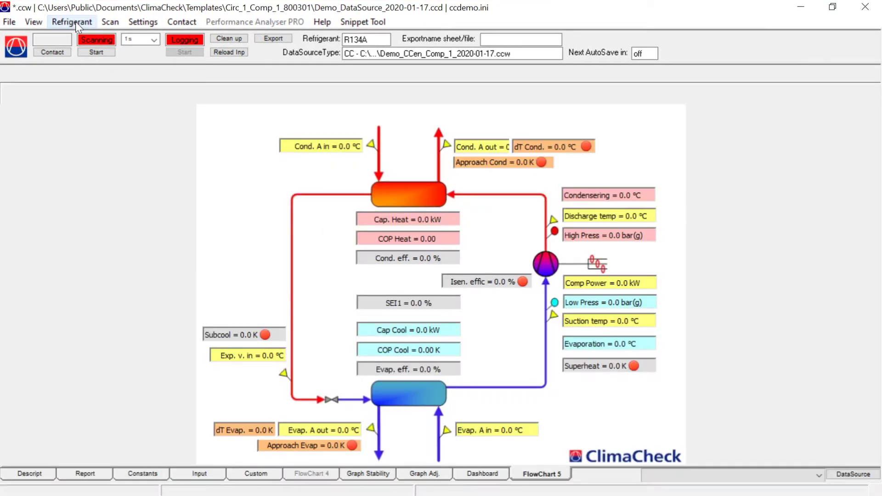
# - Review the available refrigerant fluids and mixtures, and the language choices for the program and workbook
pyautogui.click(75, 21)
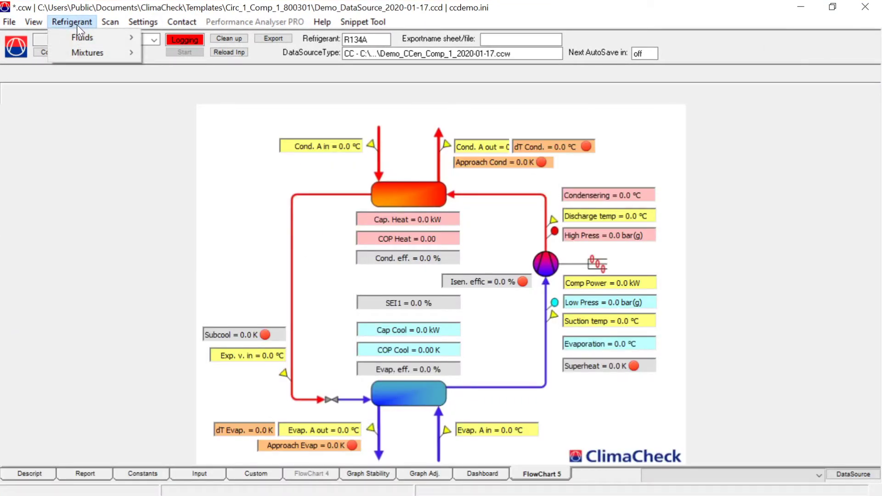
pyautogui.moveTo(81, 39)
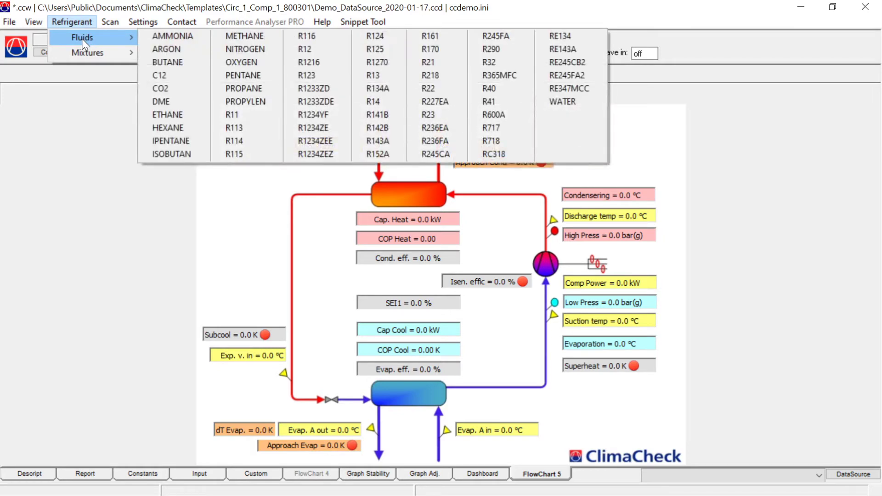
pyautogui.moveTo(81, 54)
pyautogui.click(107, 229)
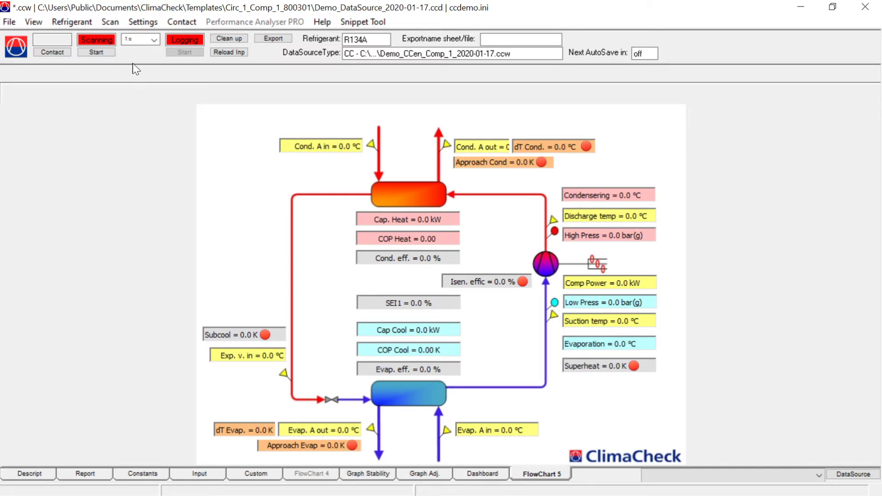
pyautogui.click(143, 22)
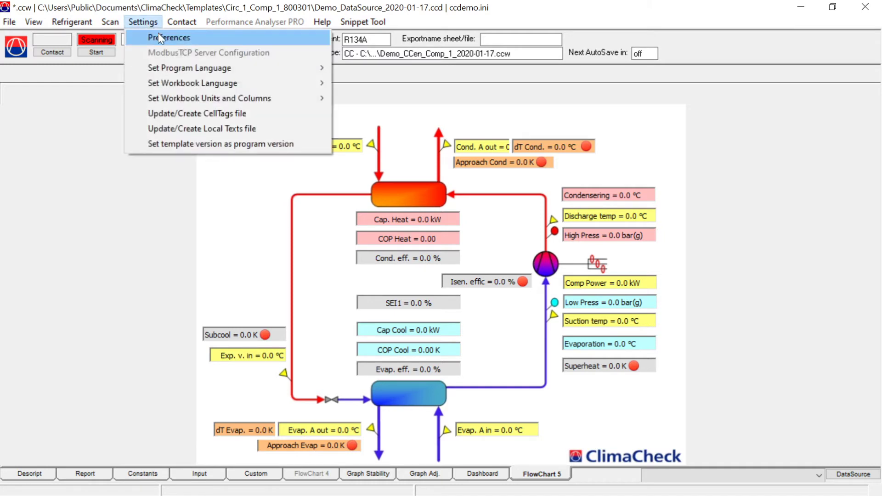
pyautogui.moveTo(191, 71)
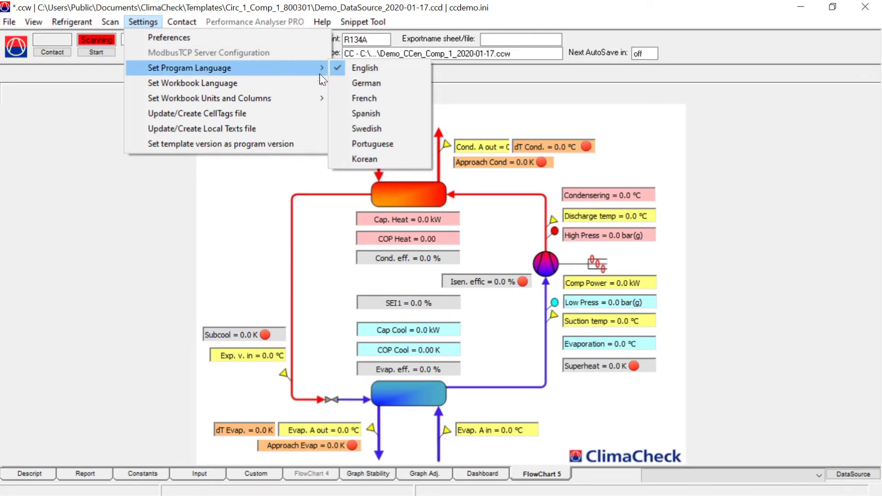
pyautogui.moveTo(301, 84)
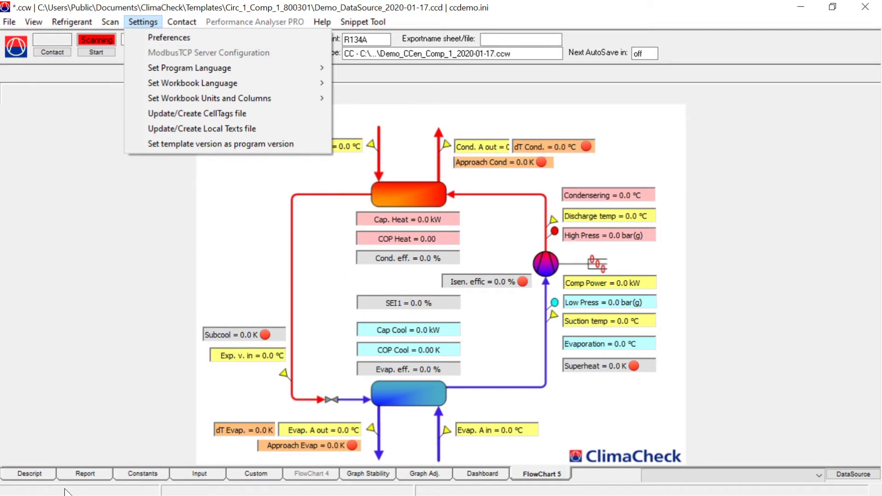
# - Examine the Report sheet's column headings in row 21 and the available workbook unit and column options
pyautogui.click(80, 476)
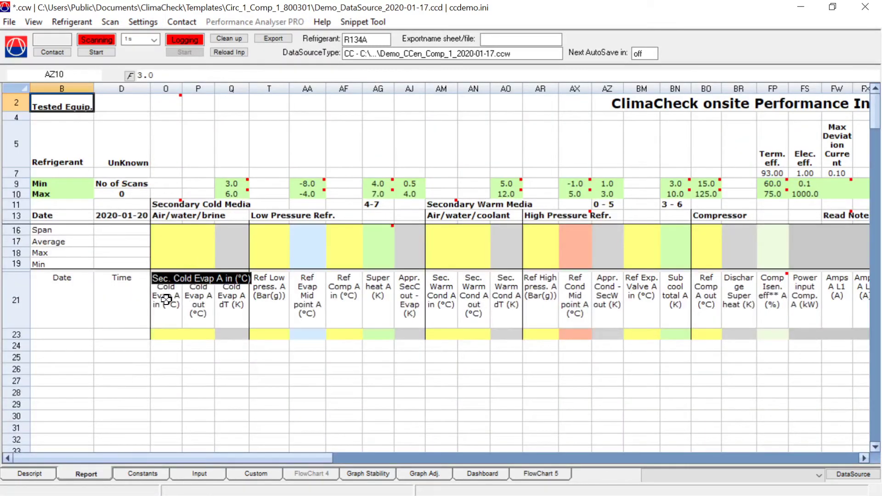
pyautogui.moveTo(165, 299); pyautogui.dragTo(567, 299)
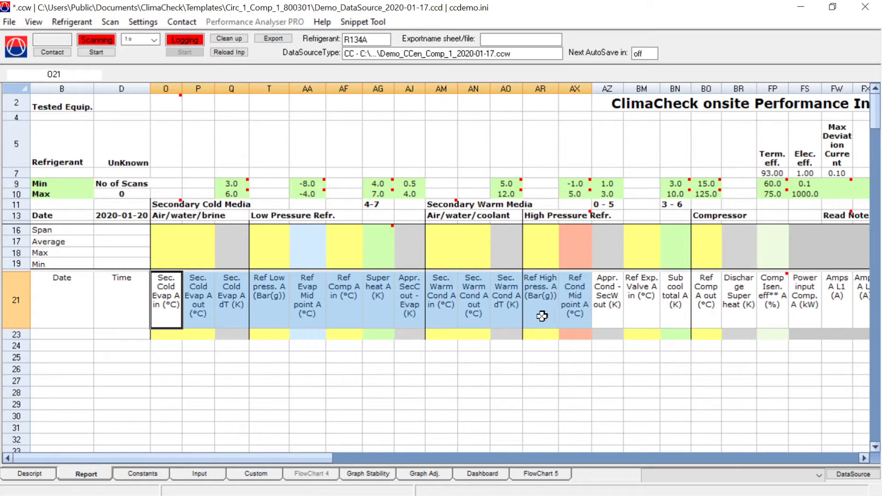
pyautogui.click(160, 298)
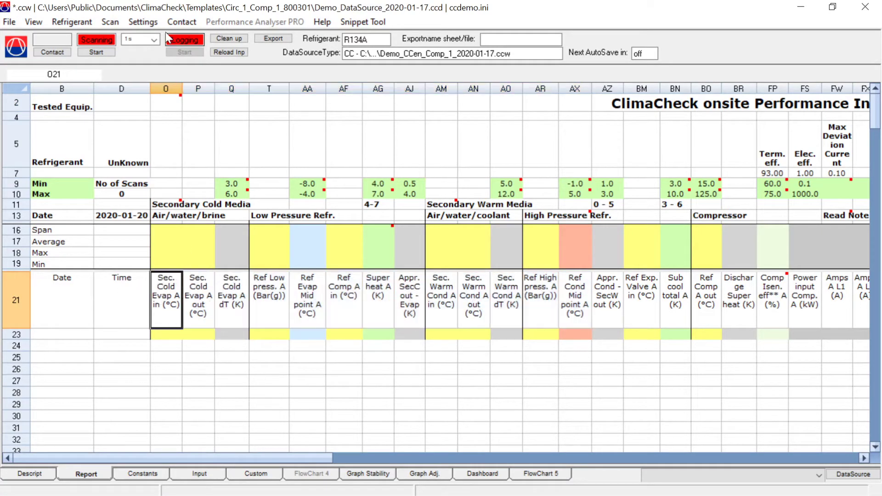
pyautogui.click(145, 25)
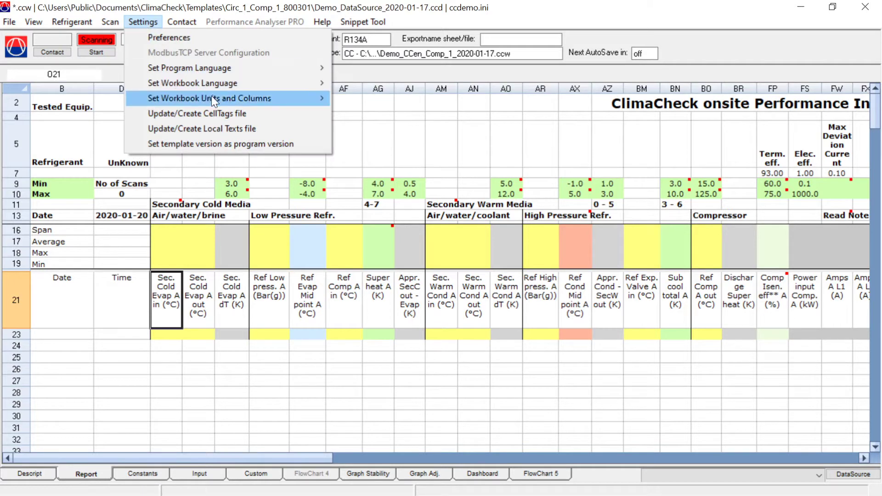
pyautogui.moveTo(233, 99)
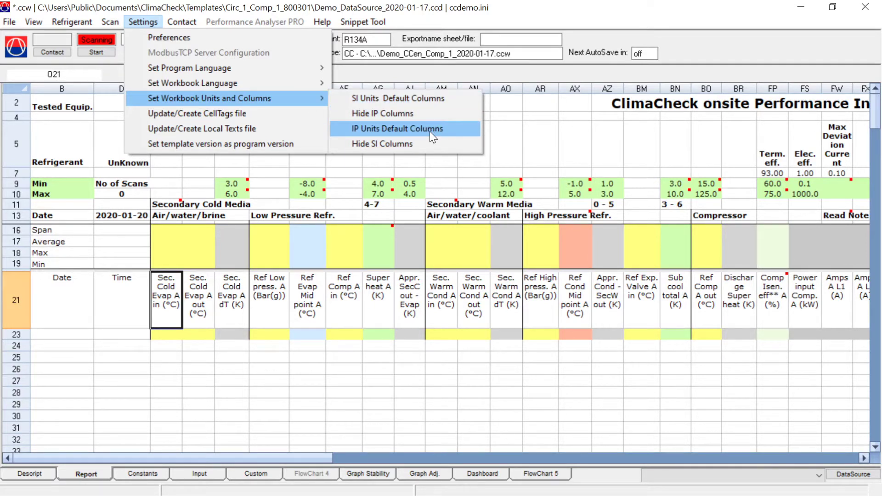
pyautogui.click(72, 312)
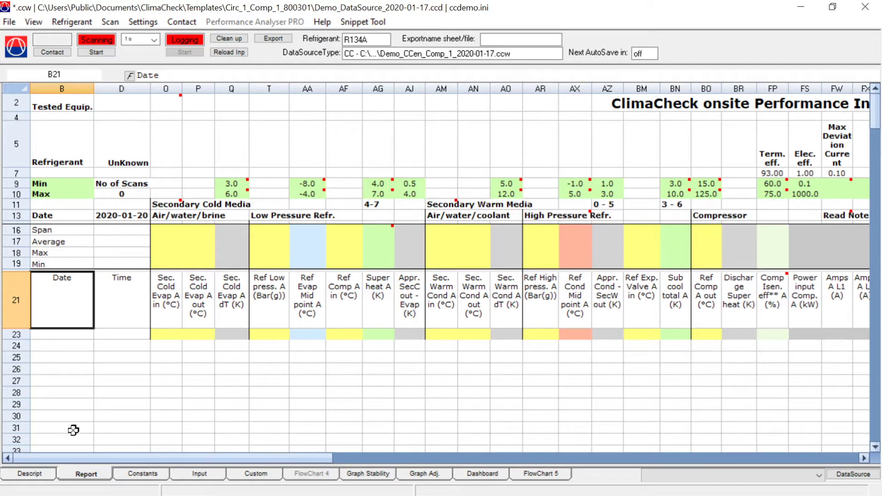
# - Check the entered system info on the Descript sheet, including the tested equipment, and where system info can be entered
pyautogui.click(30, 474)
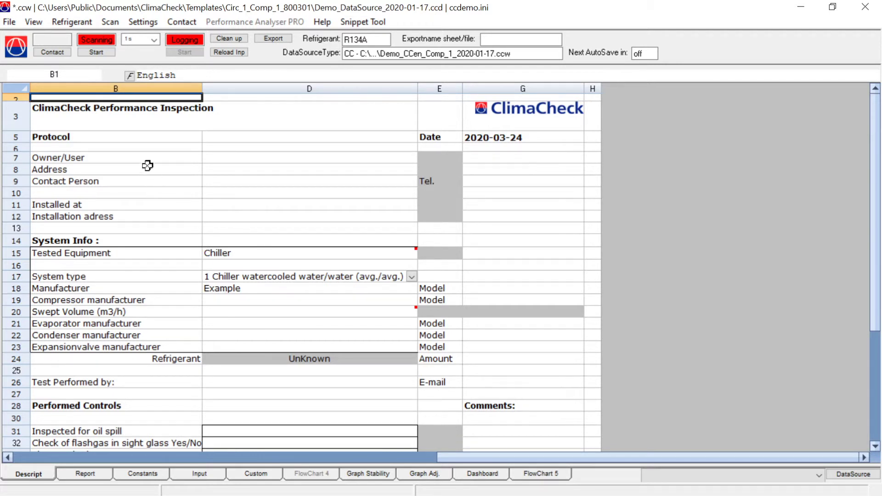
pyautogui.click(36, 20)
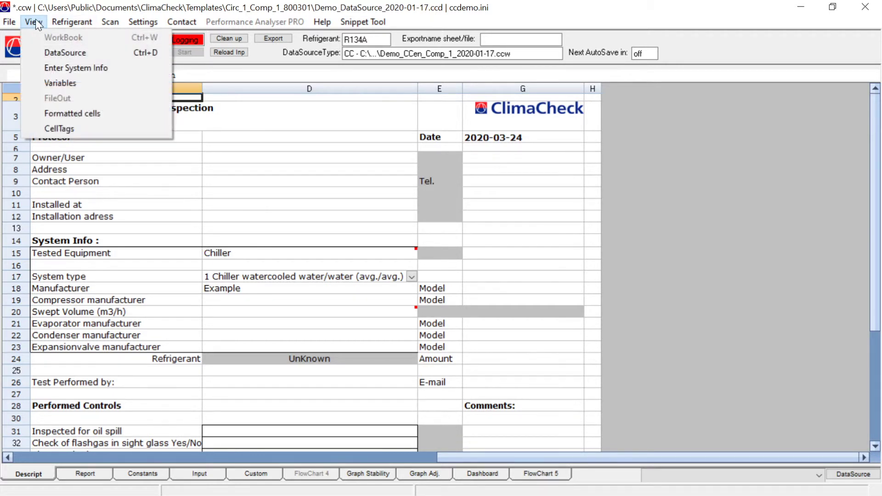
pyautogui.click(117, 70)
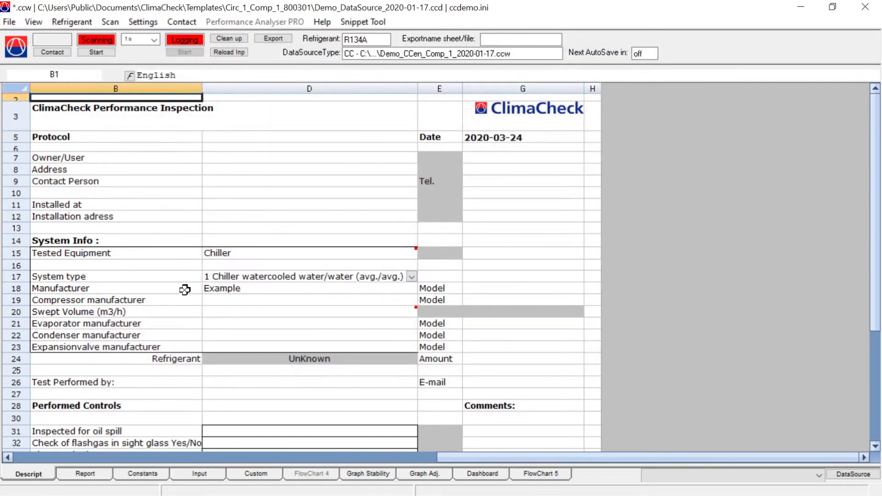
pyautogui.doubleClick(263, 254)
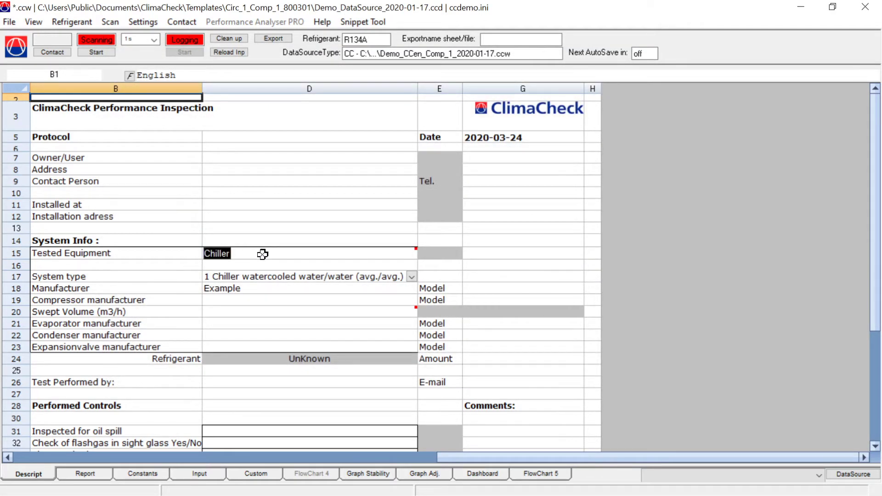
# - Scan the demo data source into the Report sheet and stop the scan once several readings are logged
pyautogui.click(85, 473)
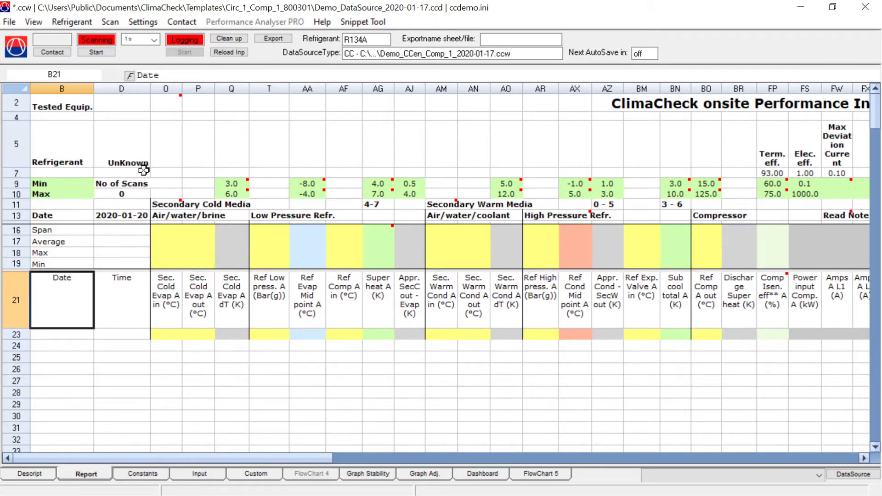
pyautogui.click(103, 49)
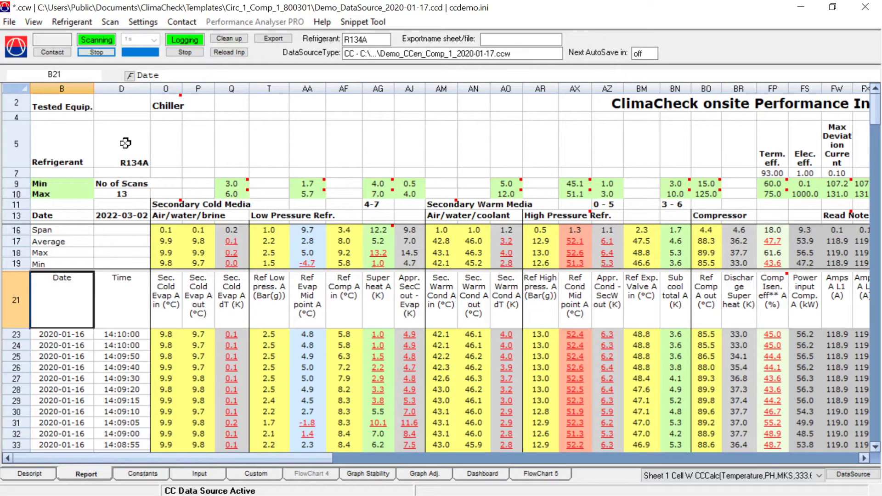
pyautogui.click(95, 52)
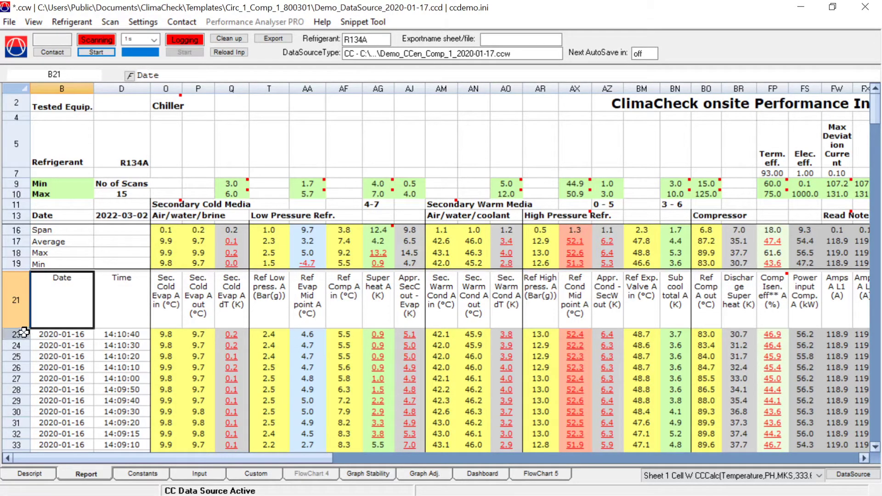
# - Examine the logged readings with their timestamps and the inlet, outlet and dT columns for the secondary cold evaporator
pyautogui.click(21, 334)
pyautogui.click(13, 346)
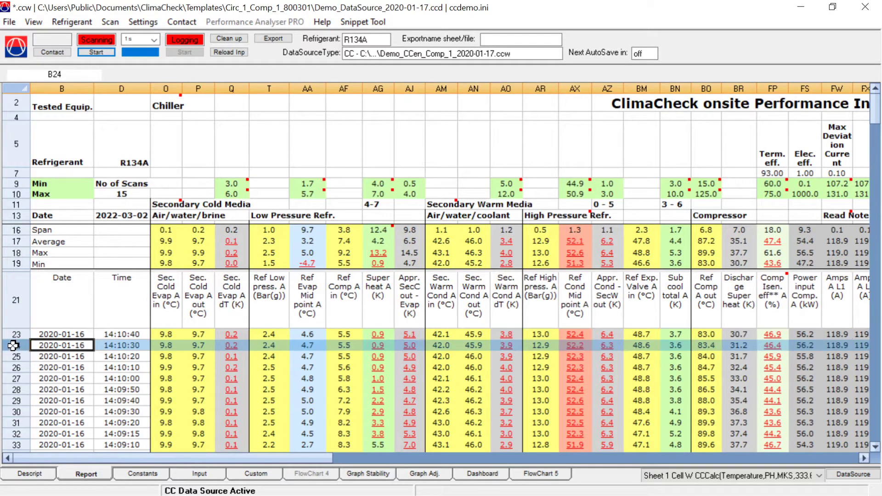
pyautogui.click(138, 345)
pyautogui.click(144, 355)
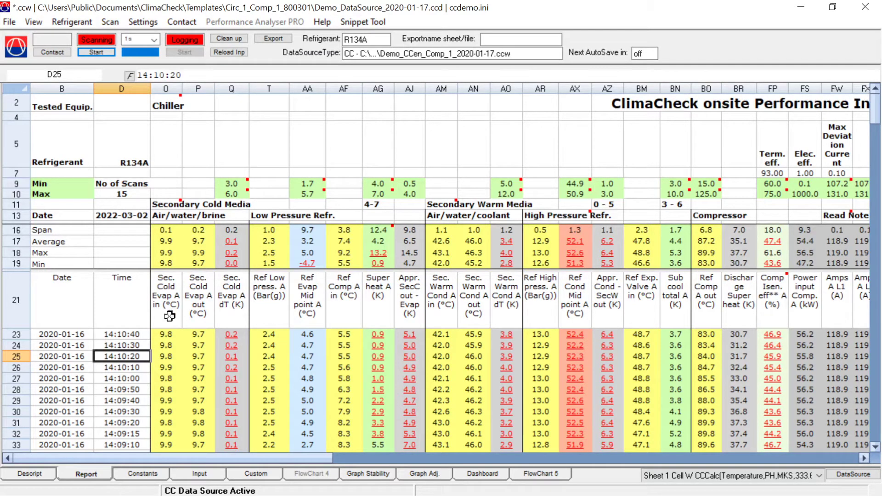
pyautogui.moveTo(167, 309); pyautogui.dragTo(191, 306)
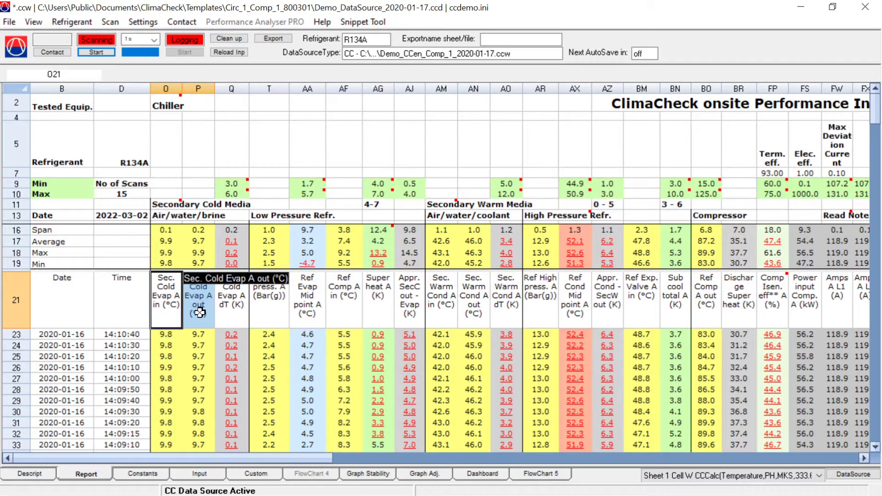
pyautogui.click(232, 312)
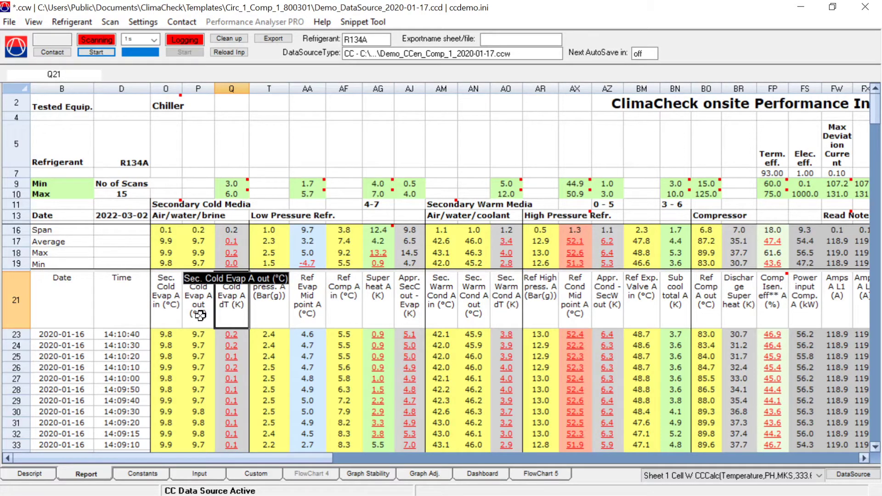
# - Examine the Min and Max limits in rows 9 and 10 across the evaporator and condenser columns
pyautogui.click(205, 184)
pyautogui.moveTo(205, 183); pyautogui.dragTo(619, 190)
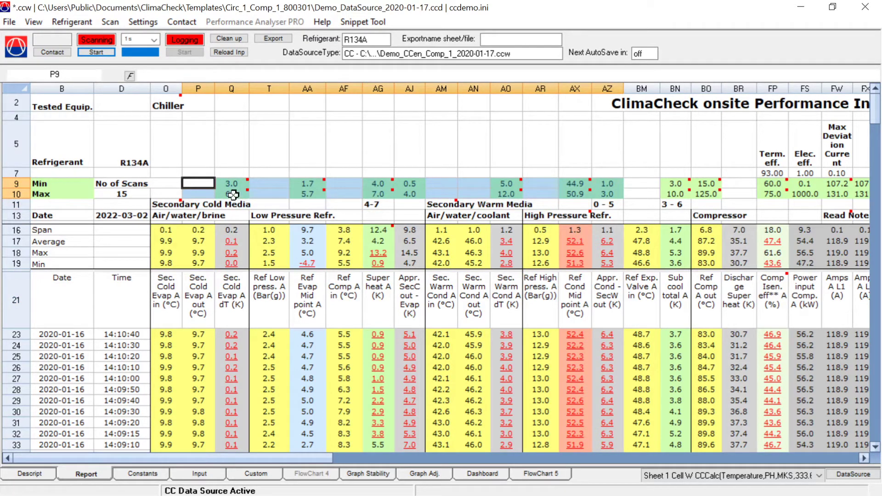
pyautogui.click(280, 186)
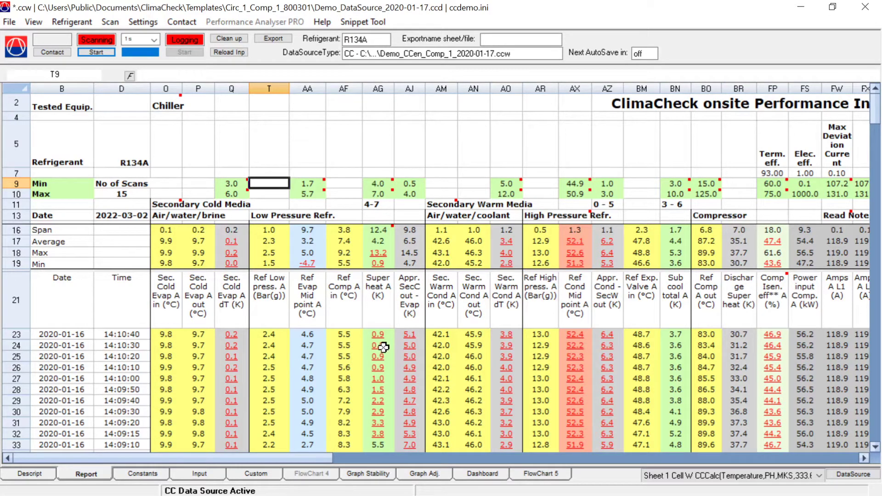
pyautogui.click(356, 184)
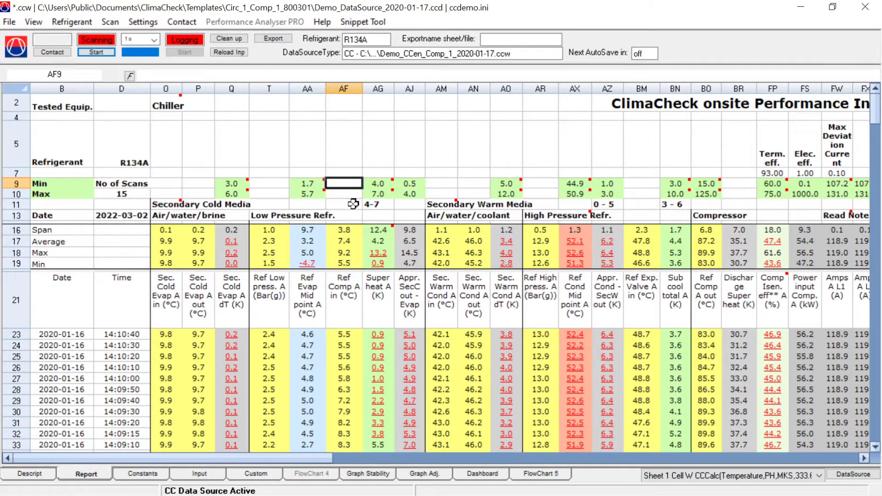
pyautogui.click(353, 203)
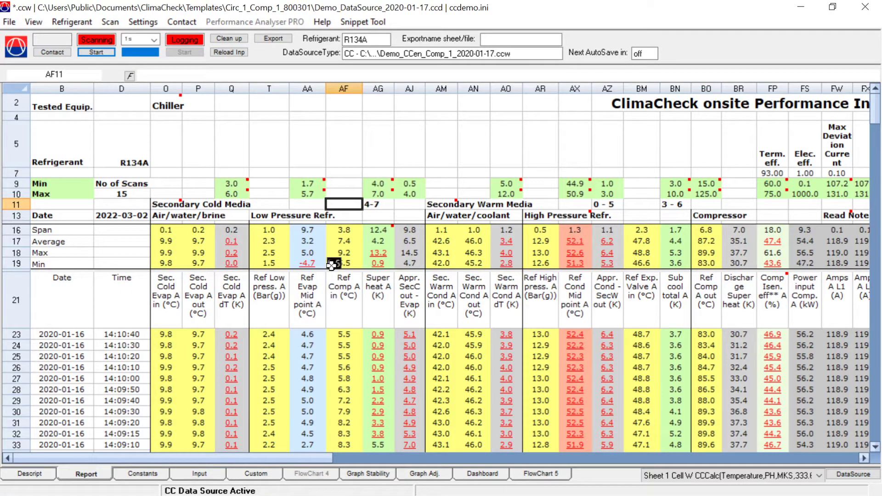
# - Compare the Superheat A readings with their limits and read the comments on the minimum and maximum superheat cells
pyautogui.click(389, 338)
pyautogui.click(387, 341)
pyautogui.click(390, 181)
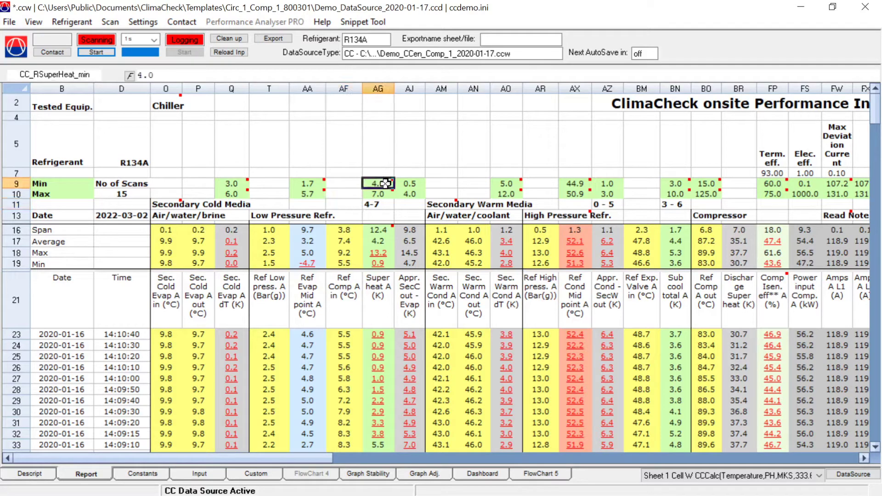
pyautogui.moveTo(392, 181)
pyautogui.click(391, 194)
pyautogui.moveTo(394, 195)
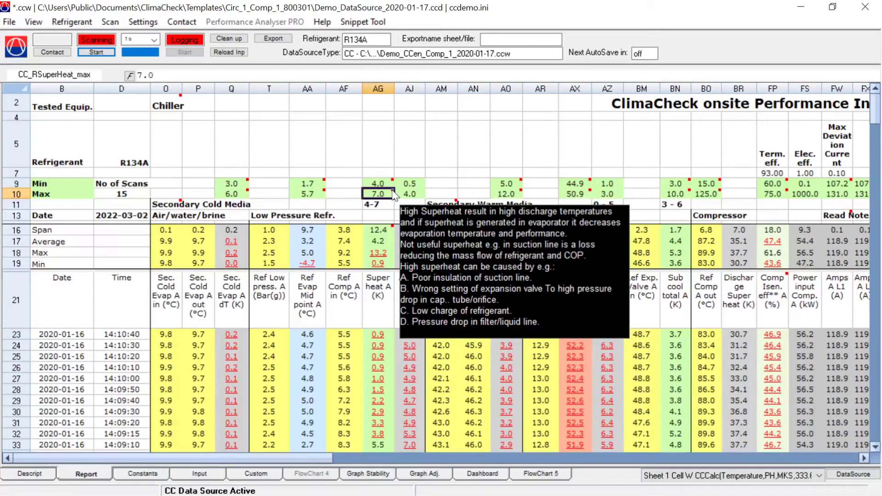
# - Read the comments on the limits for the secondary warm condenser dT and the condensing midpoint temperature
pyautogui.click(405, 161)
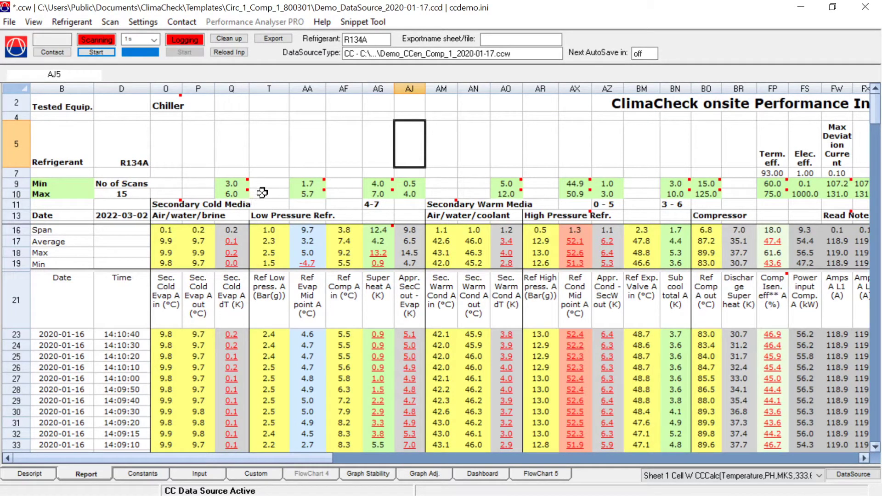
pyautogui.click(517, 183)
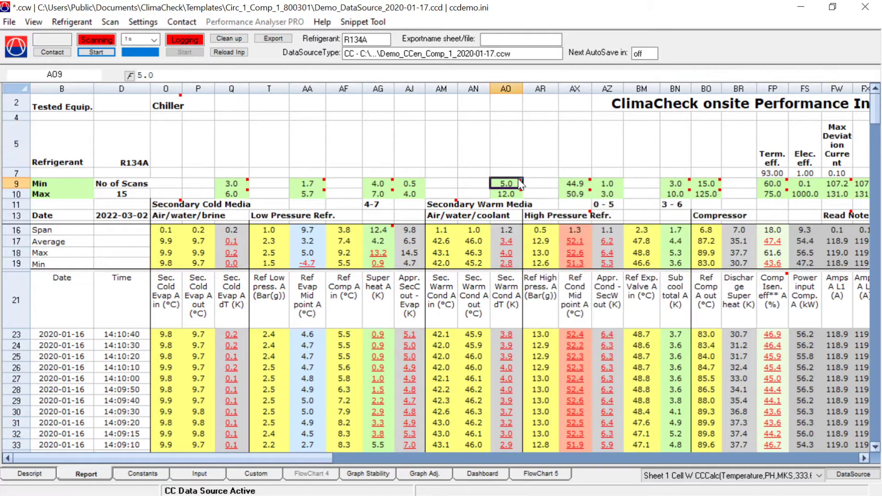
pyautogui.moveTo(519, 195)
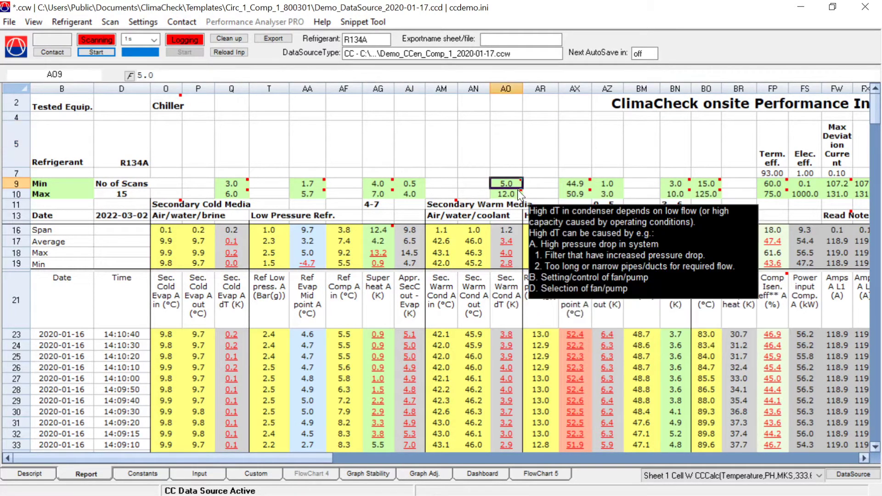
pyautogui.click(575, 184)
pyautogui.moveTo(589, 184)
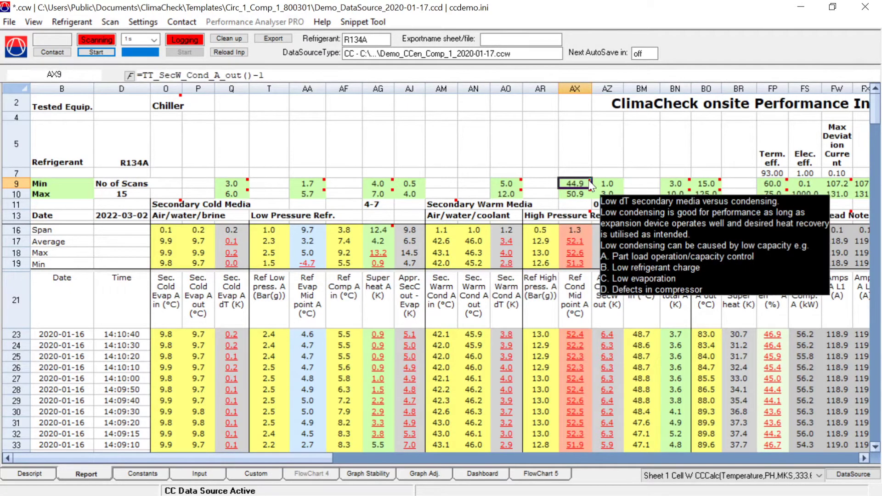
pyautogui.click(501, 158)
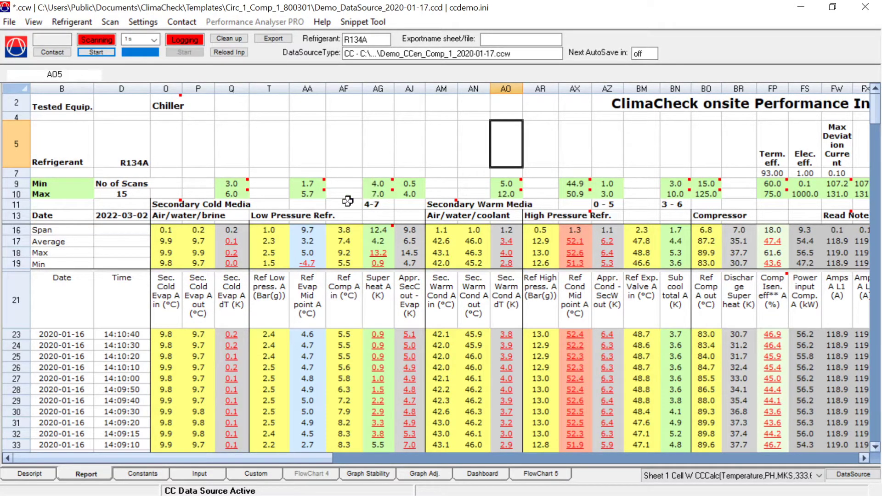
# - Inspect the minimum and maximum limit formulas for Ref Evap Mid point A and the evaporator outlet column they reference
pyautogui.click(308, 184)
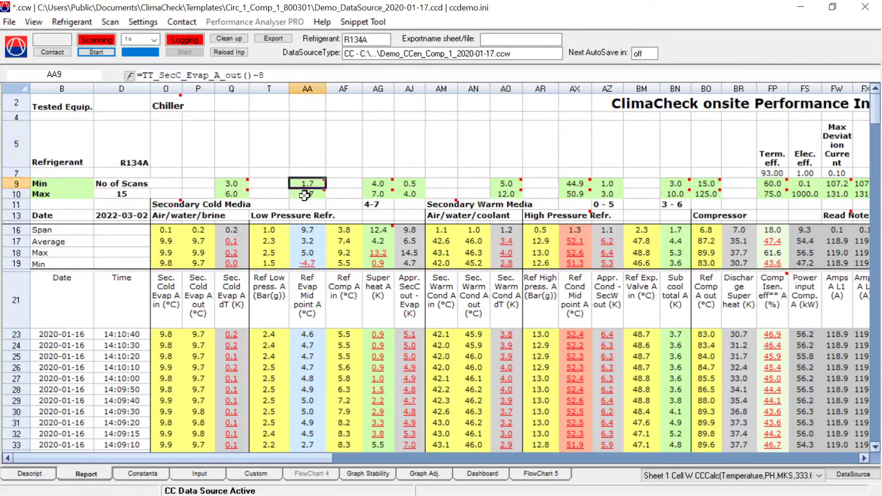
pyautogui.click(305, 194)
pyautogui.click(302, 182)
pyautogui.click(202, 278)
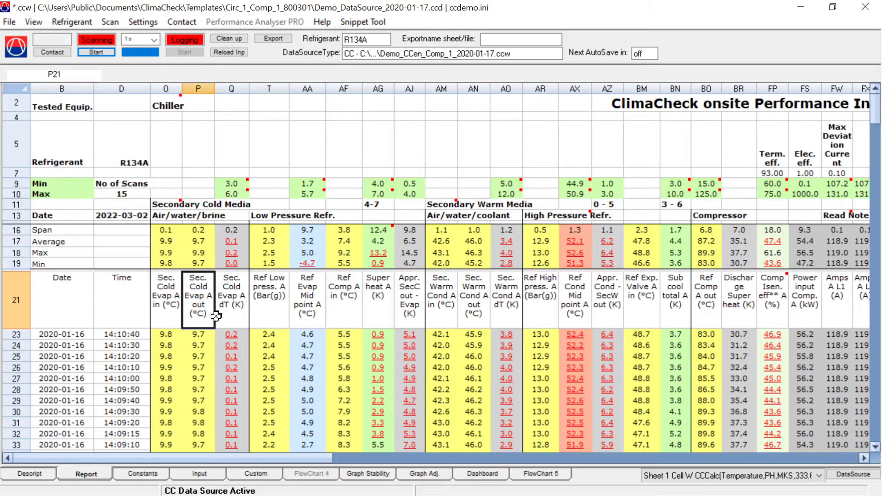
# - Open the Constants sheet and examine the minimum compressor capacity to log, with its variable name and value
pyautogui.click(143, 474)
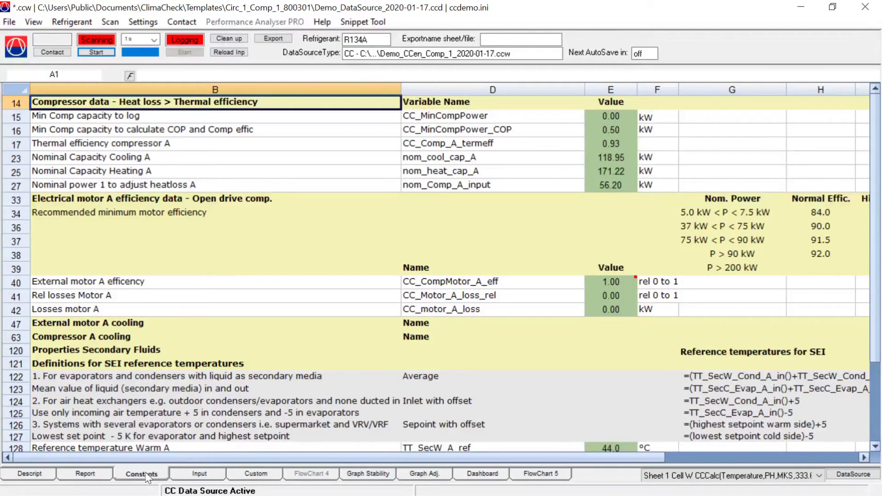
pyautogui.doubleClick(265, 341)
pyautogui.press('Escape')
pyautogui.click(127, 119)
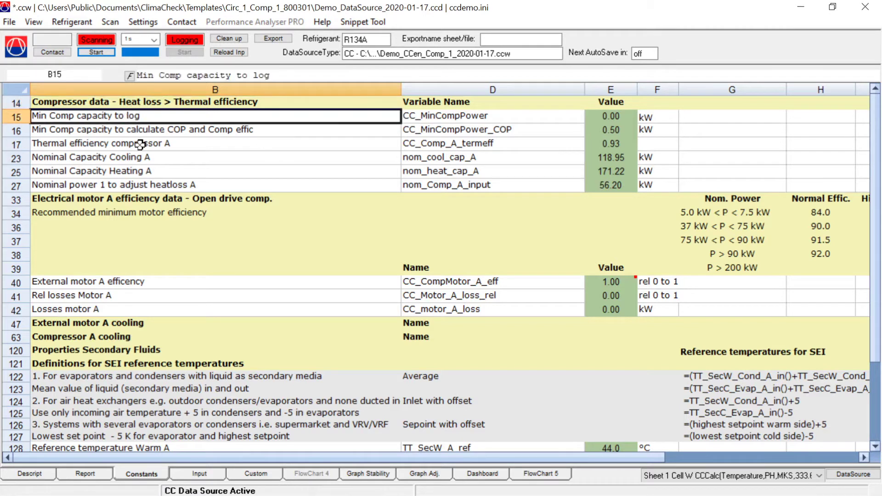
pyautogui.doubleClick(215, 116)
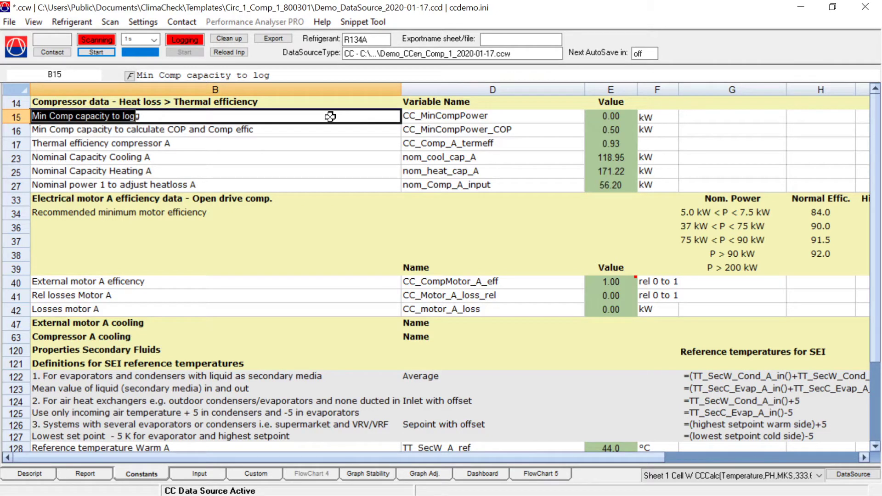
pyautogui.doubleClick(552, 131)
pyautogui.doubleClick(559, 116)
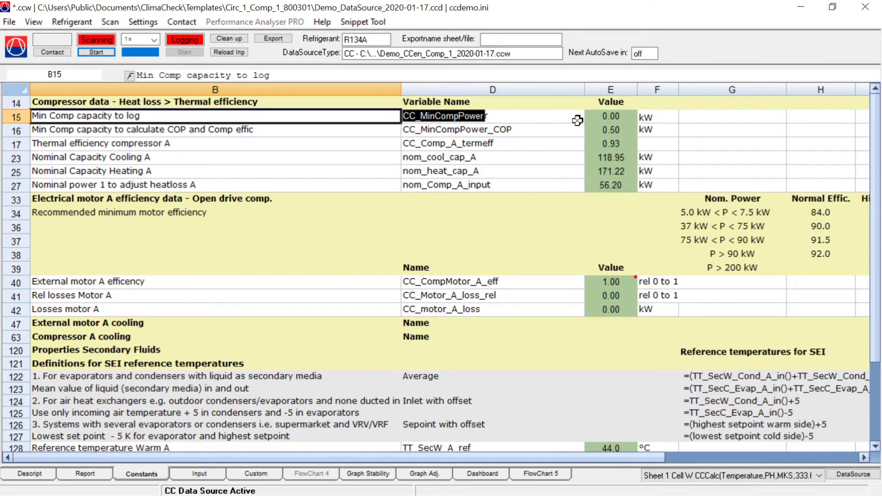
pyautogui.click(612, 118)
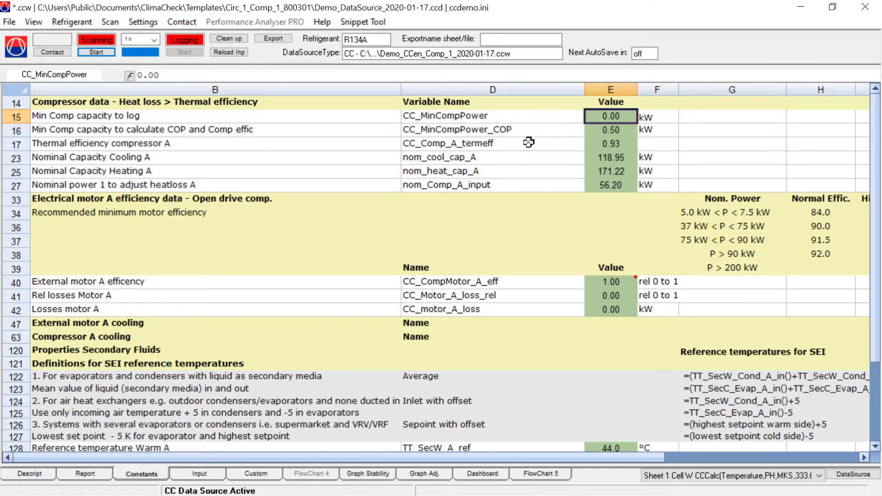
# - Set the minimum compressor capacity for calculating COP and compressor efficiency to 0.1 kW
pyautogui.doubleClick(340, 129)
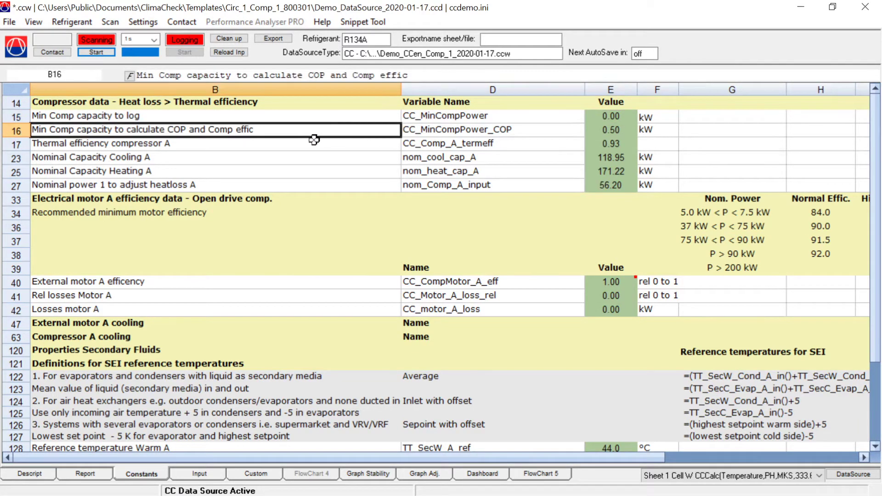
pyautogui.doubleClick(300, 154)
pyautogui.doubleClick(635, 146)
pyautogui.click(652, 153)
pyautogui.doubleClick(653, 153)
pyautogui.click(614, 131)
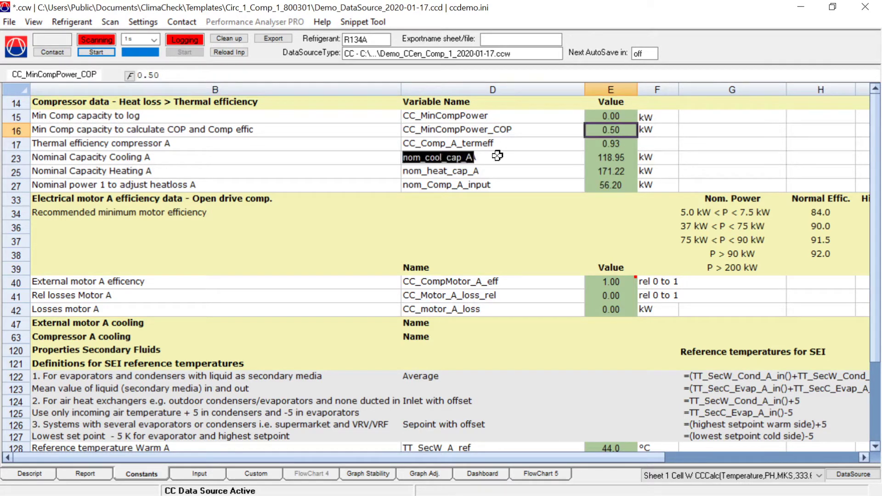
pyautogui.doubleClick(620, 133)
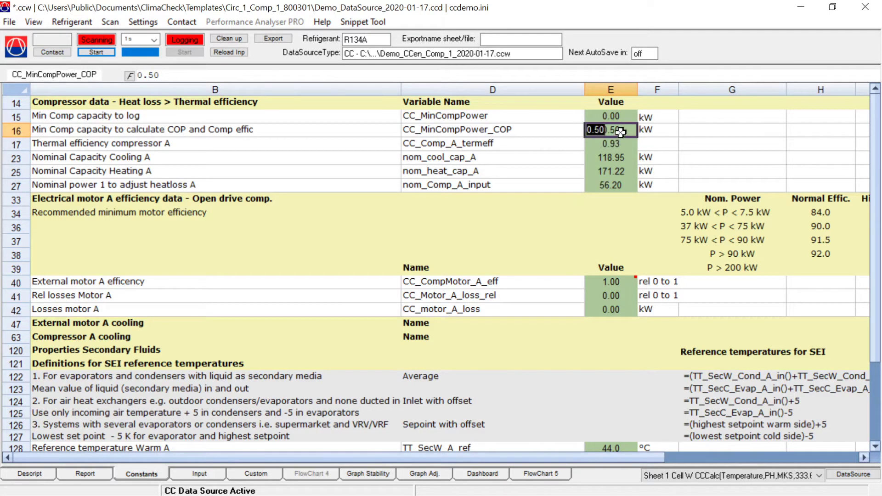
pyautogui.press('Escape')
pyautogui.press('F2')
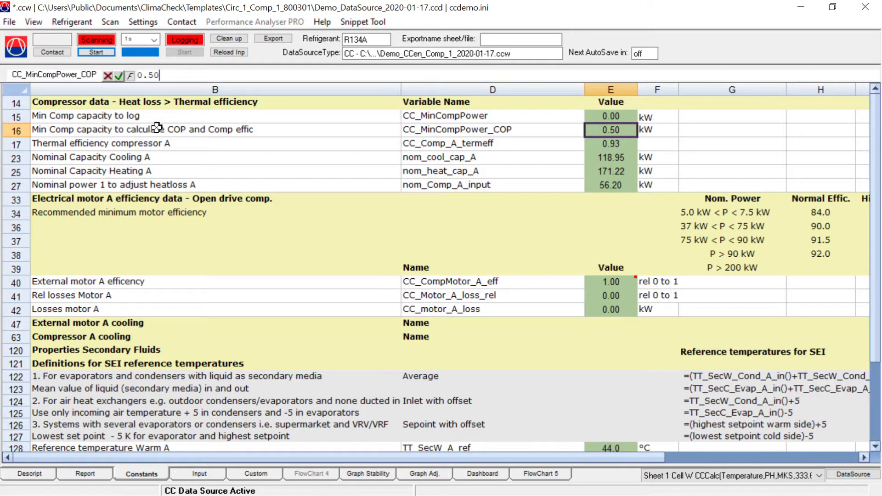
pyautogui.press('BackSpace')
pyautogui.press('BackSpace')
pyautogui.write('1')
pyautogui.press('Return')
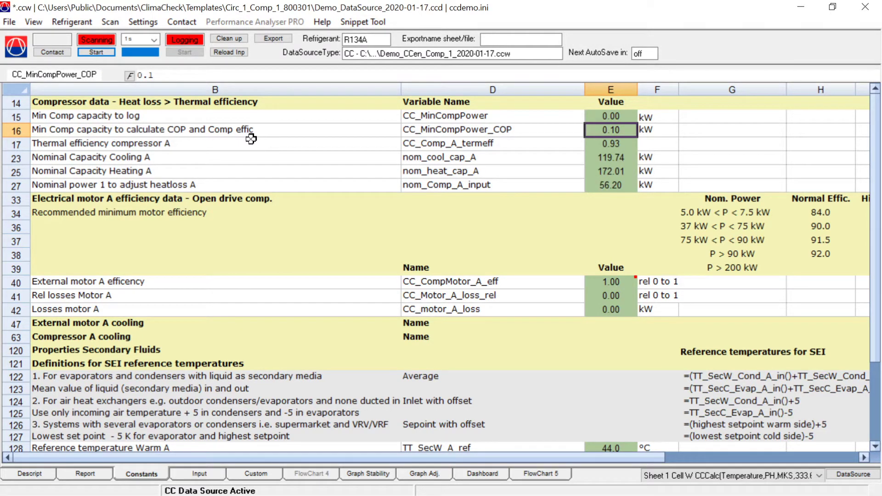
# - Examine the thermal efficiency constant of compressor A and its value cell
pyautogui.doubleClick(221, 145)
pyautogui.press('Escape')
pyautogui.doubleClick(630, 139)
pyautogui.press('Escape')
pyautogui.click(187, 143)
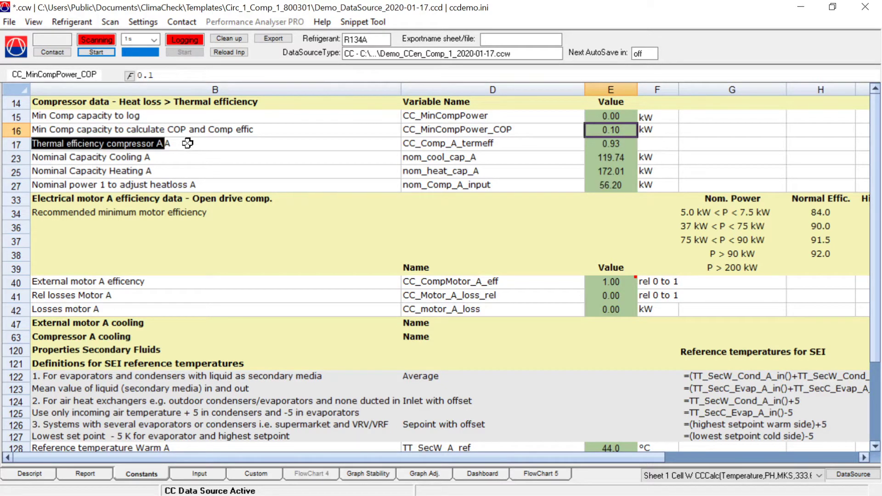
pyautogui.doubleClick(196, 170)
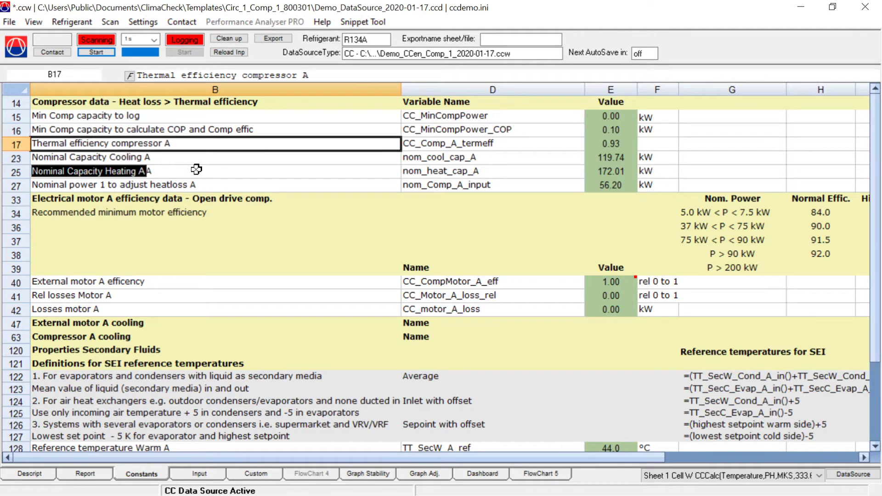
pyautogui.press('Escape')
pyautogui.doubleClick(633, 147)
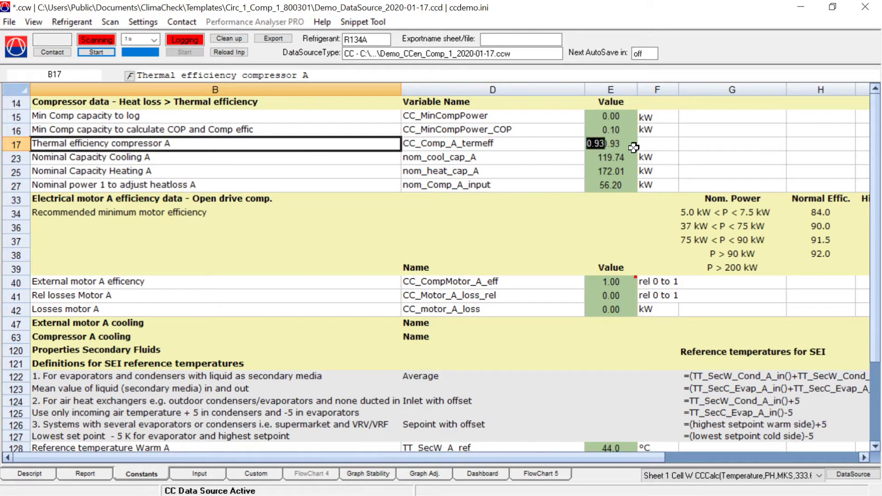
pyautogui.press('Escape')
pyautogui.press('Right')
pyautogui.press('Right')
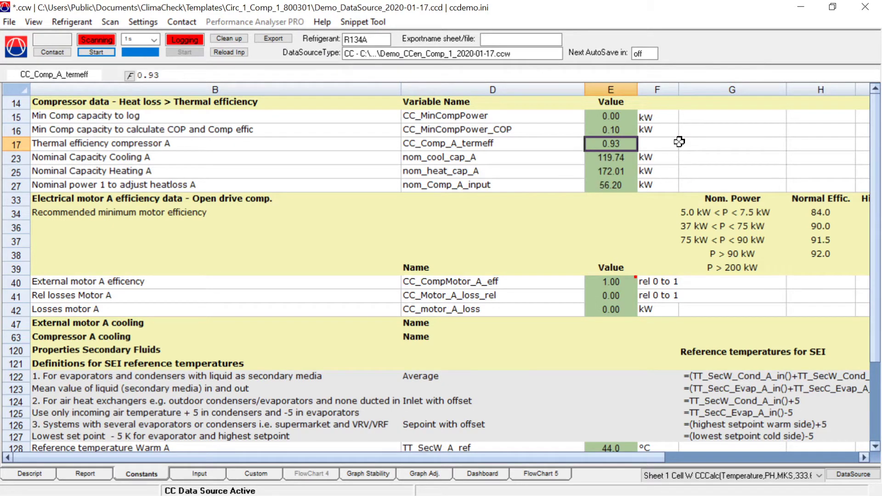
# - Examine the external motor A efficiency and loss rows alongside the table of normal and high motor efficiencies by nominal power
pyautogui.scroll(-2, 196, 230)
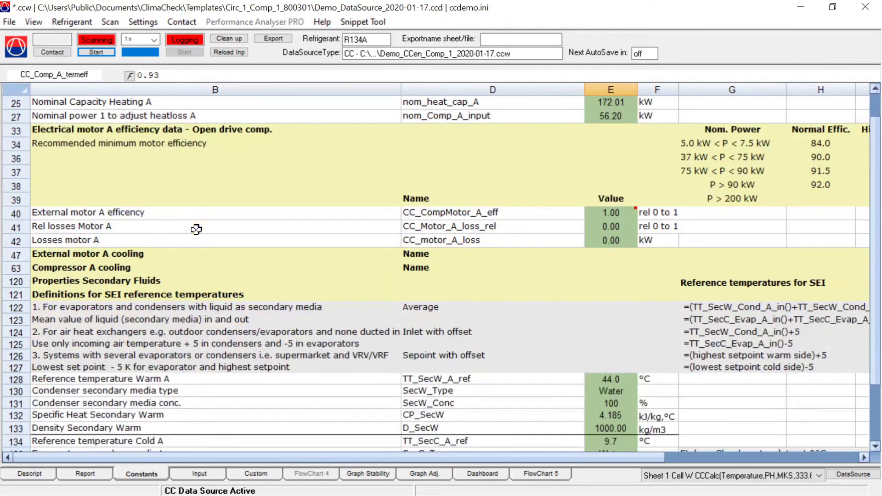
pyautogui.doubleClick(163, 215)
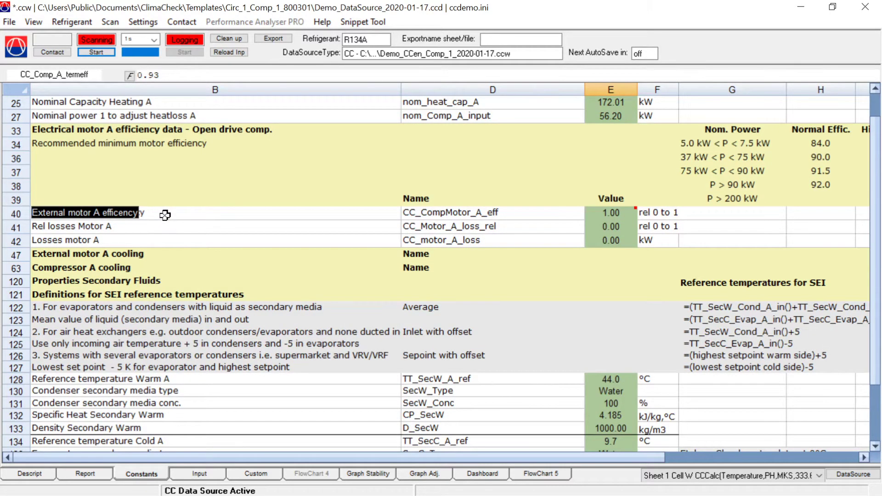
pyautogui.press('Escape')
pyautogui.doubleClick(167, 242)
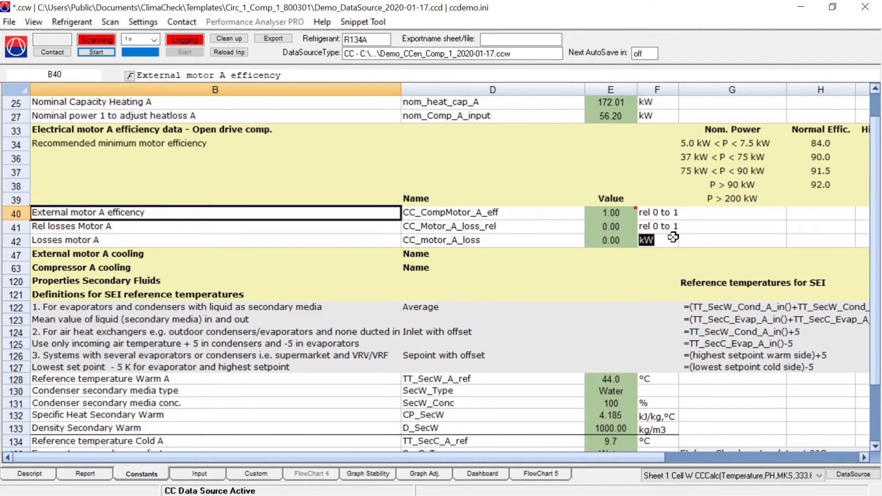
pyautogui.moveTo(824, 143); pyautogui.dragTo(828, 181)
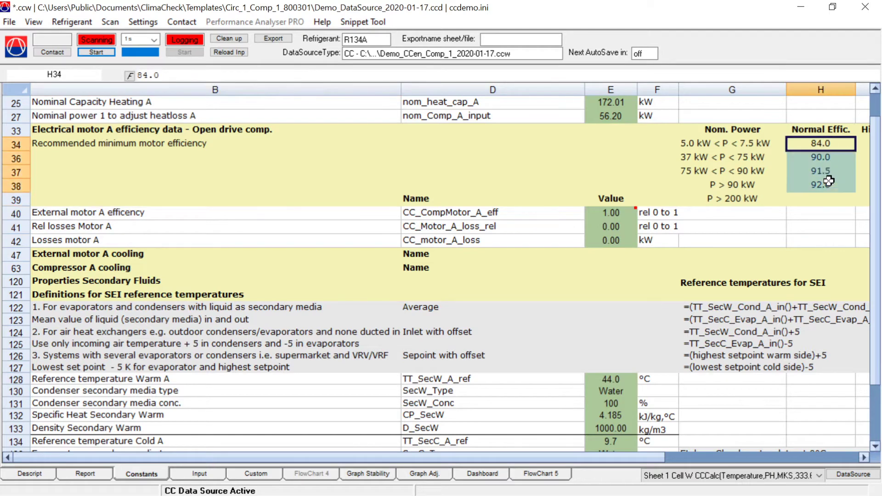
pyautogui.click(864, 458)
pyautogui.click(864, 458)
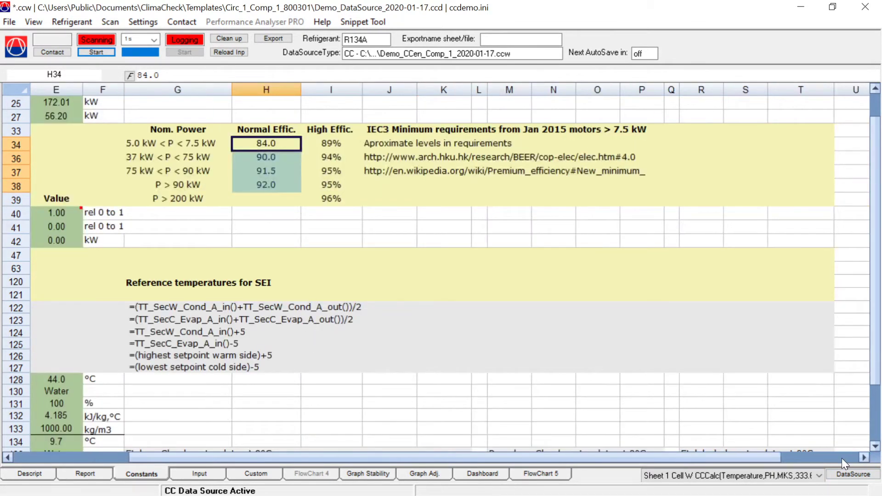
pyautogui.moveTo(752, 455); pyautogui.dragTo(535, 461)
# - Set the external motor A efficiency to 0.92 and check the relative and kW motor losses
pyautogui.click(608, 214)
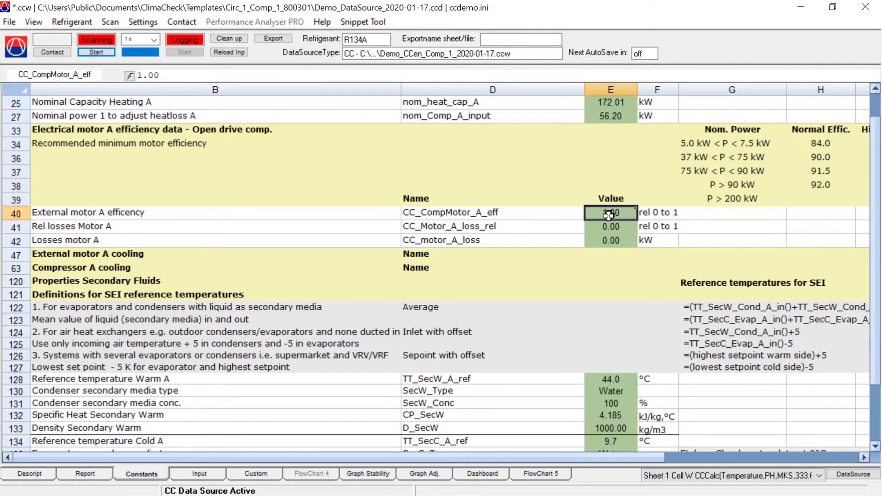
pyautogui.moveTo(162, 75); pyautogui.dragTo(125, 72)
pyautogui.write('0.92')
pyautogui.press('Return')
pyautogui.doubleClick(629, 214)
pyautogui.press('Escape')
pyautogui.doubleClick(662, 217)
pyautogui.press('Escape')
# - Set the external motor A efficiency to 0.98 and select the relative motor losses cell below
pyautogui.moveTo(159, 75); pyautogui.dragTo(155, 75)
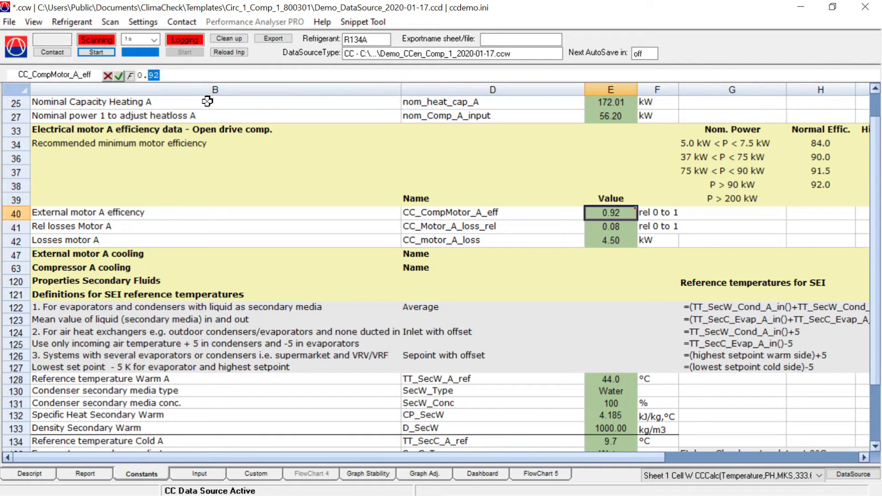
pyautogui.write('8')
pyautogui.press('Return')
pyautogui.press('Down')
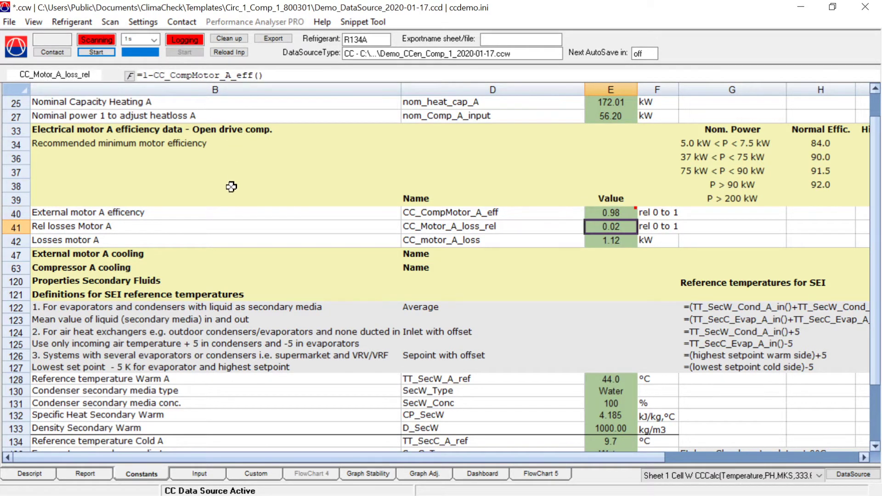
# - Examine the SEI reference temperature definitions and the formulas behind Reference temperature Warm A and Cold A
pyautogui.scroll(-2, 230, 225)
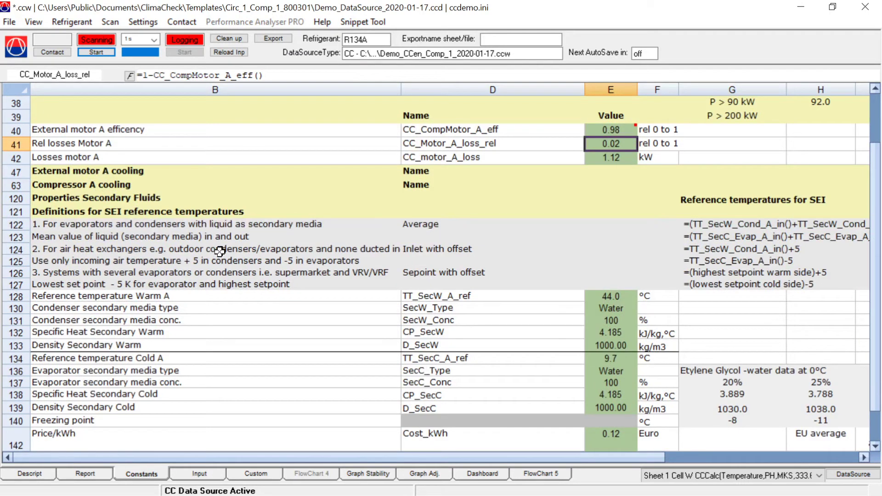
pyautogui.doubleClick(222, 225)
pyautogui.doubleClick(185, 296)
pyautogui.scroll(-1, 214, 311)
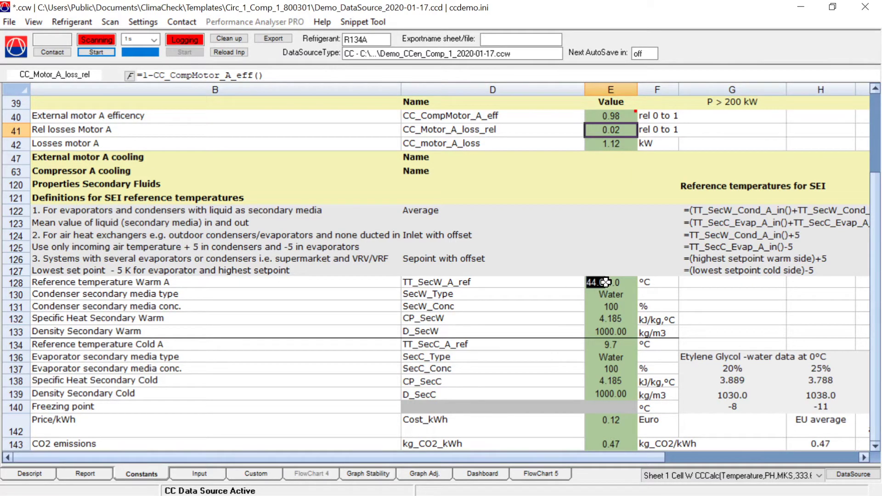
pyautogui.click(606, 282)
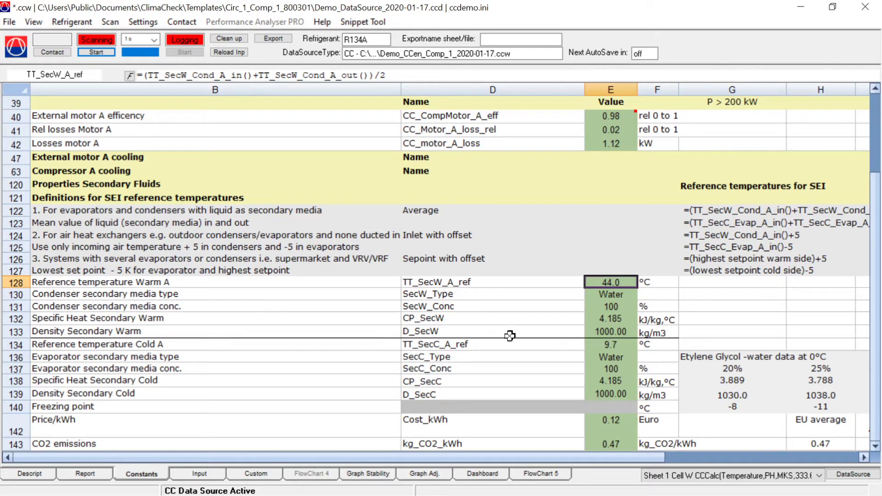
pyautogui.click(592, 345)
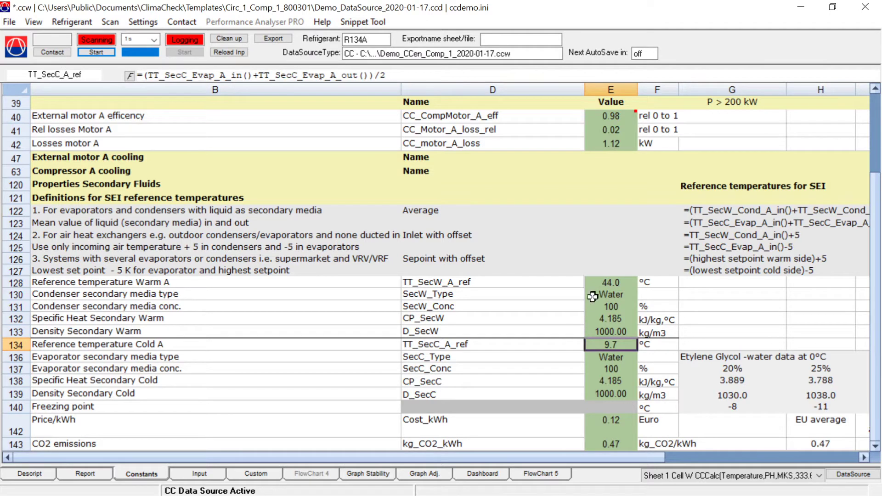
pyautogui.click(594, 282)
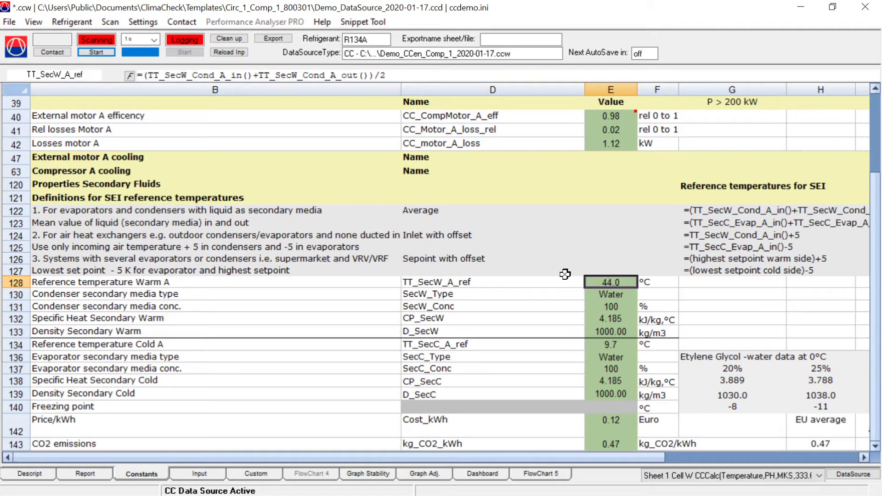
# - Go through the condenser secondary media type and concentration to the Specific Heat Secondary Warm value
pyautogui.press('Down')
pyautogui.press('Down')
pyautogui.press('Down')
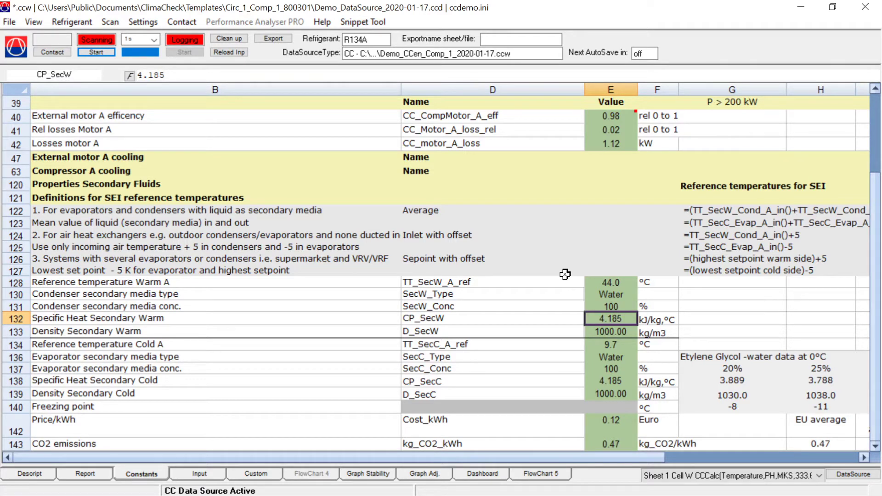
# - Open the Input sheet and review the Raw Data column, including the raw Evaporator A Secondary temp in value
pyautogui.click(200, 474)
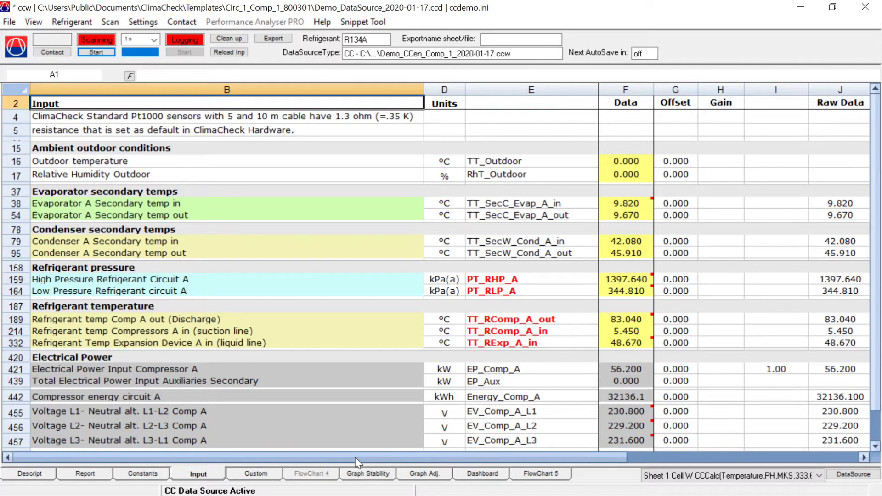
pyautogui.click(839, 89)
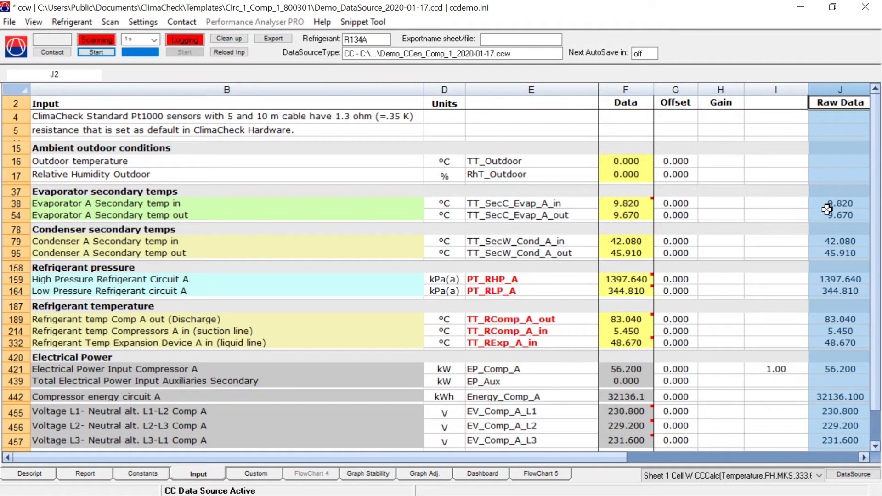
pyautogui.click(841, 203)
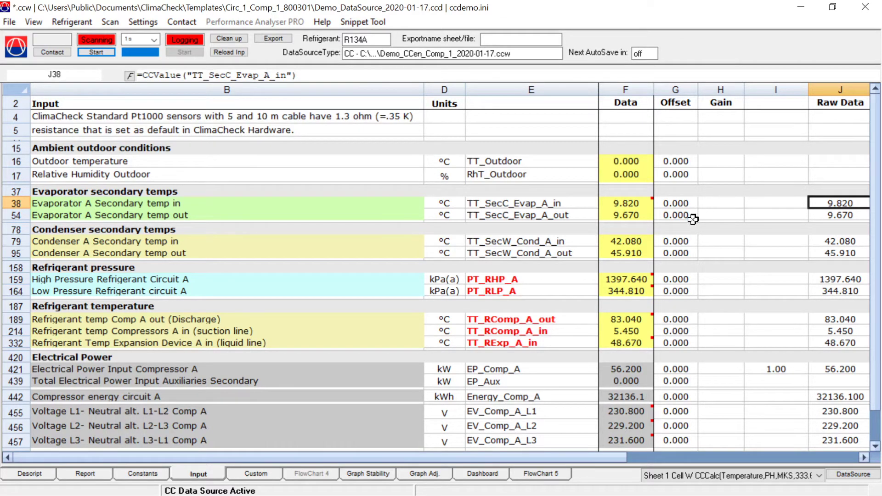
# - Set the offset of Evaporator A Secondary temp in to 0.2
pyautogui.click(694, 202)
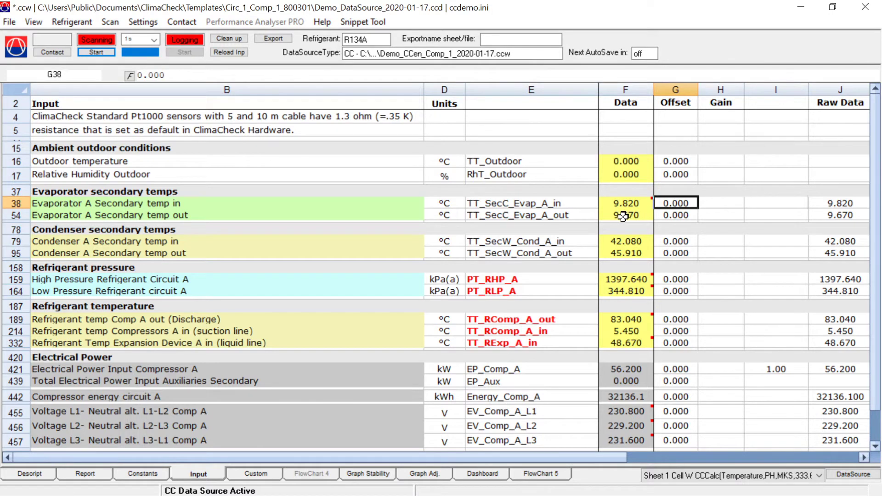
pyautogui.doubleClick(688, 203)
pyautogui.moveTo(165, 75); pyautogui.dragTo(149, 75)
pyautogui.write('2')
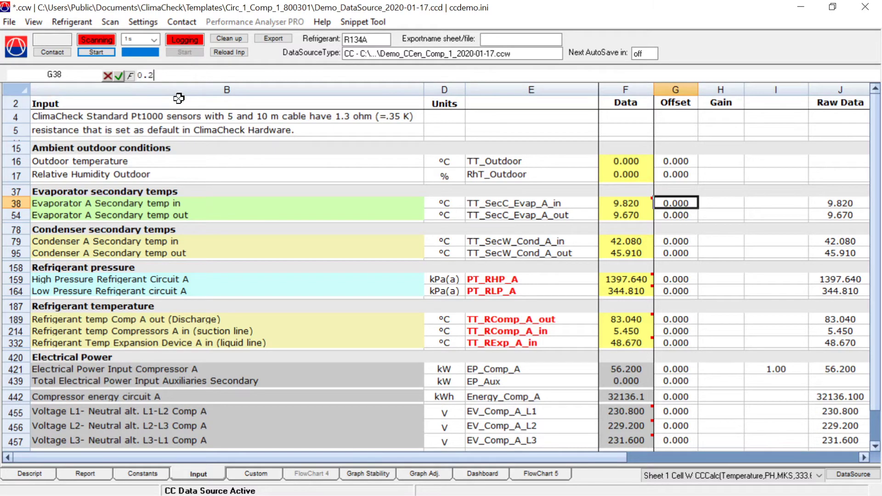
pyautogui.press('Return')
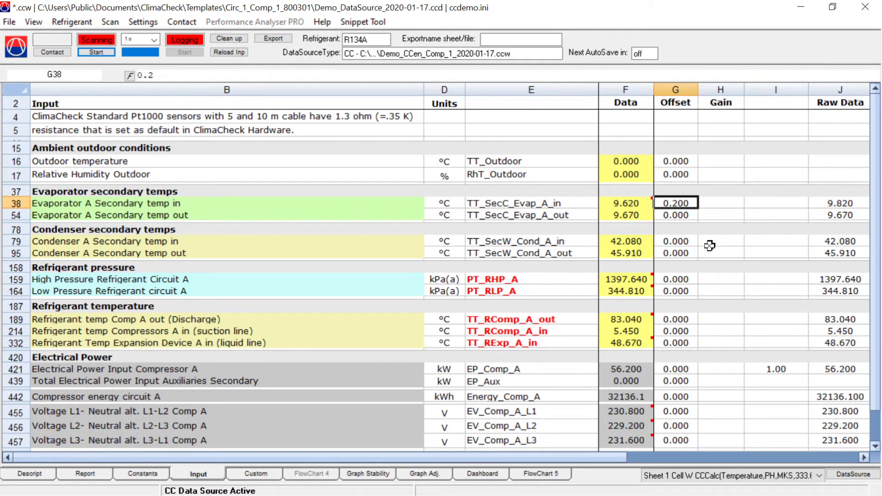
# - Compare the raw value of Evaporator A Secondary temp in with the formula behind its Data value
pyautogui.click(844, 208)
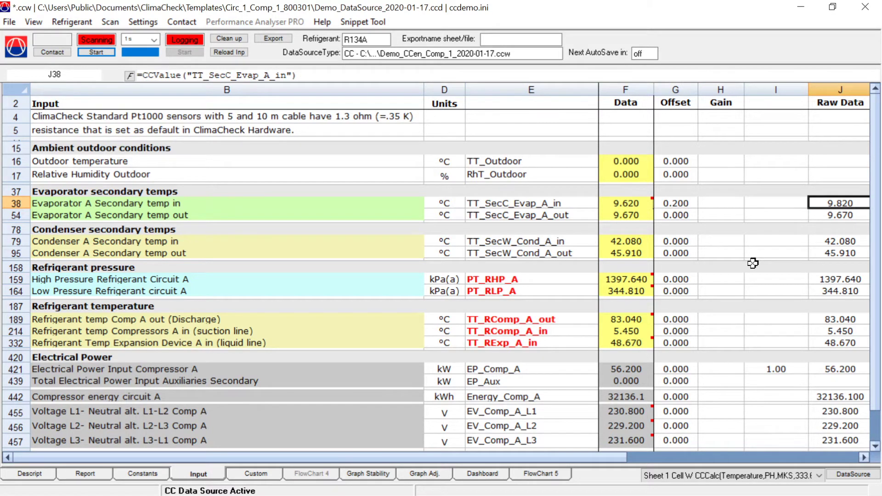
pyautogui.doubleClick(683, 212)
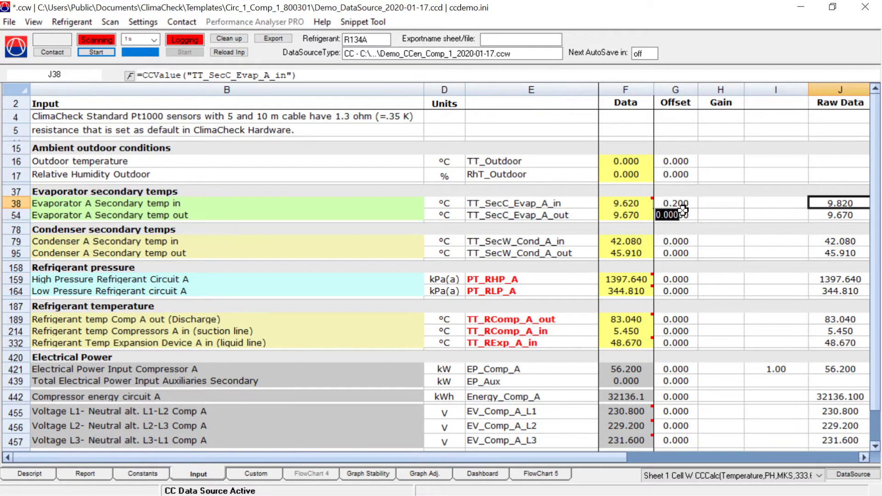
pyautogui.click(643, 203)
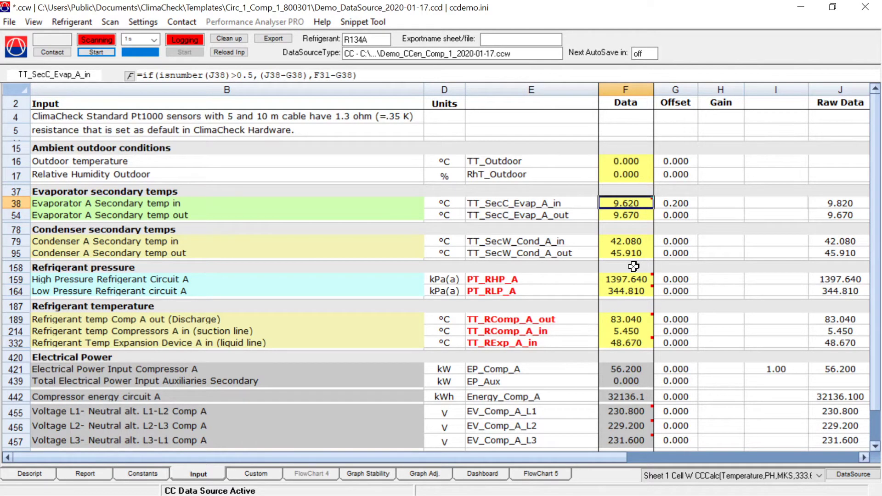
# - Run scanning briefly on the Report sheet, stop it, and check the Sec. Cold Evap A in readings of the latest rows
pyautogui.click(73, 469)
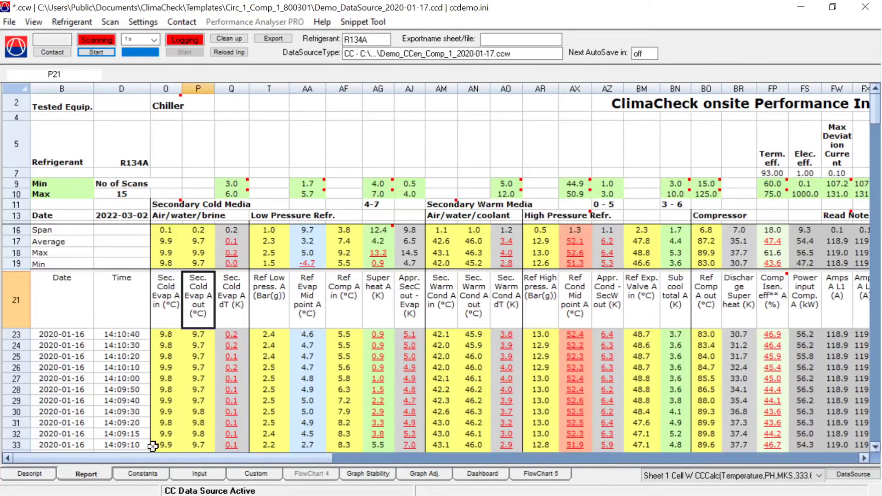
pyautogui.click(95, 51)
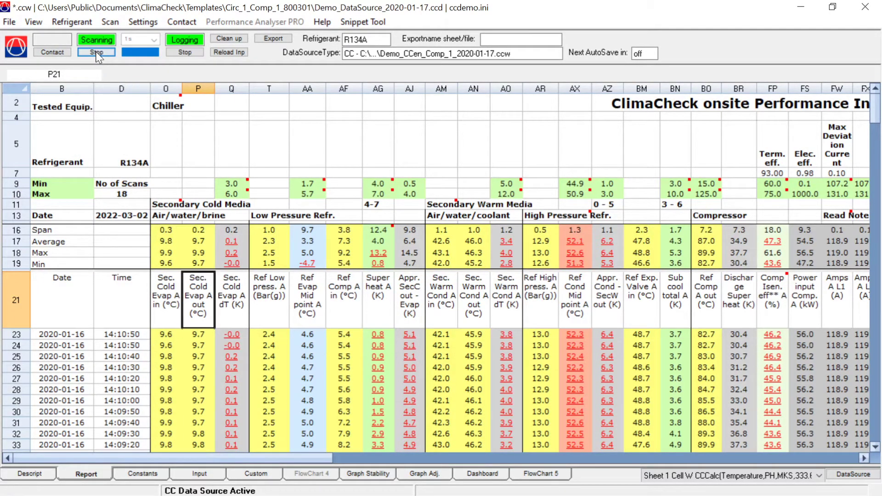
pyautogui.click(96, 52)
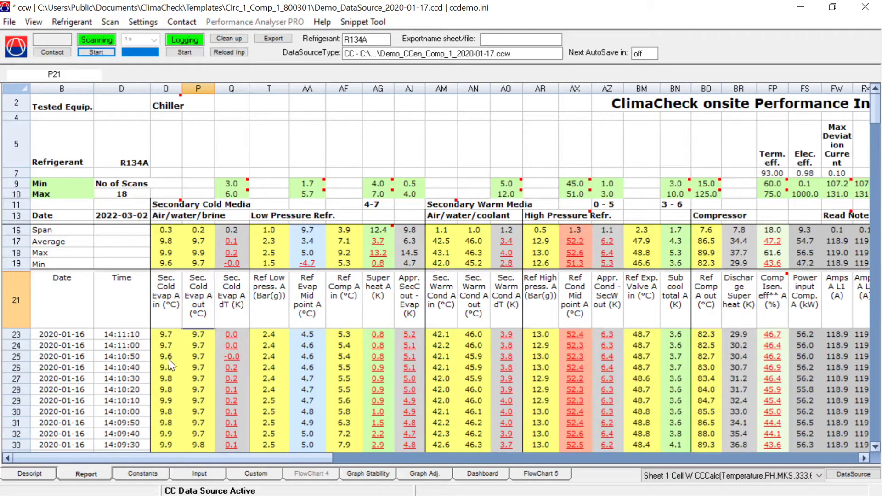
pyautogui.click(168, 350)
pyautogui.click(168, 360)
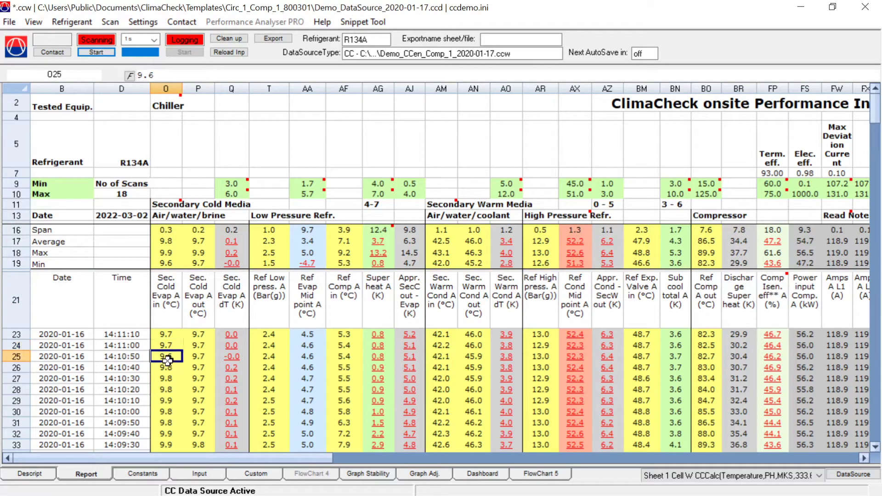
pyautogui.doubleClick(178, 391)
pyautogui.doubleClick(176, 367)
pyautogui.doubleClick(176, 357)
pyautogui.press('Escape')
# - On the Input sheet, set the multiplier for Electrical Power Input Compressor A to 3 and compare its raw value with the Data formula
pyautogui.click(199, 474)
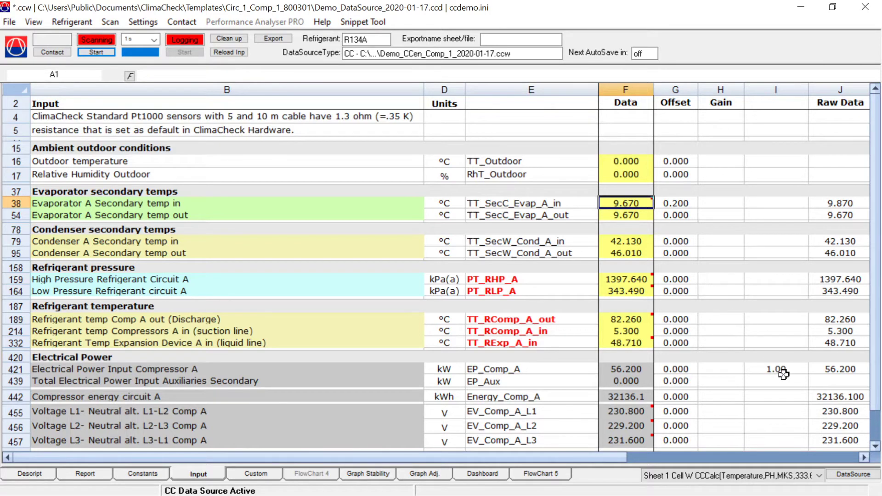
pyautogui.click(842, 370)
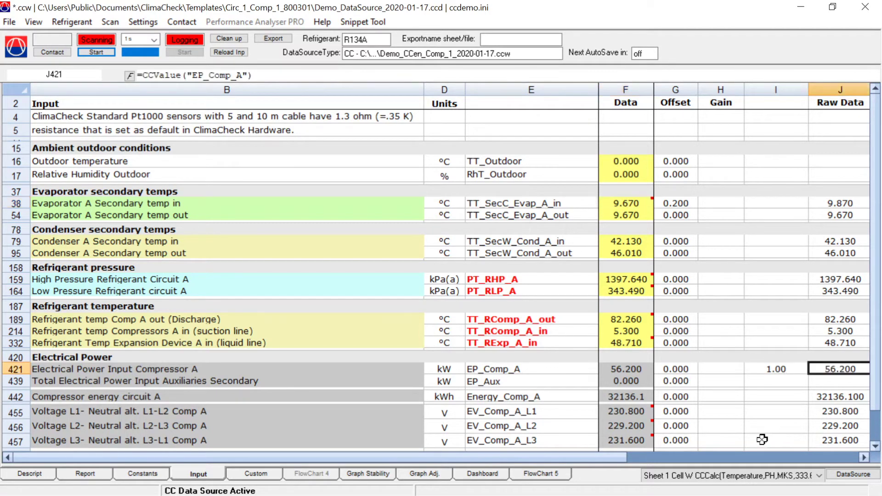
pyautogui.click(769, 372)
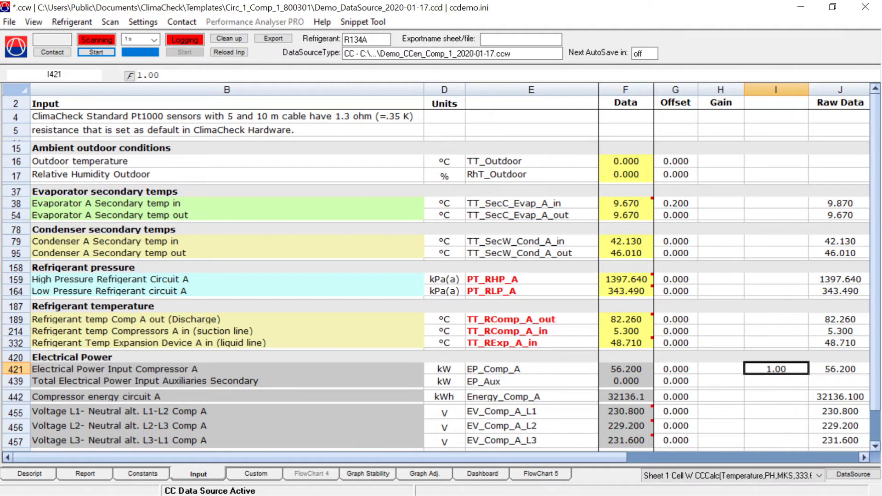
pyautogui.write('3')
pyautogui.click(119, 75)
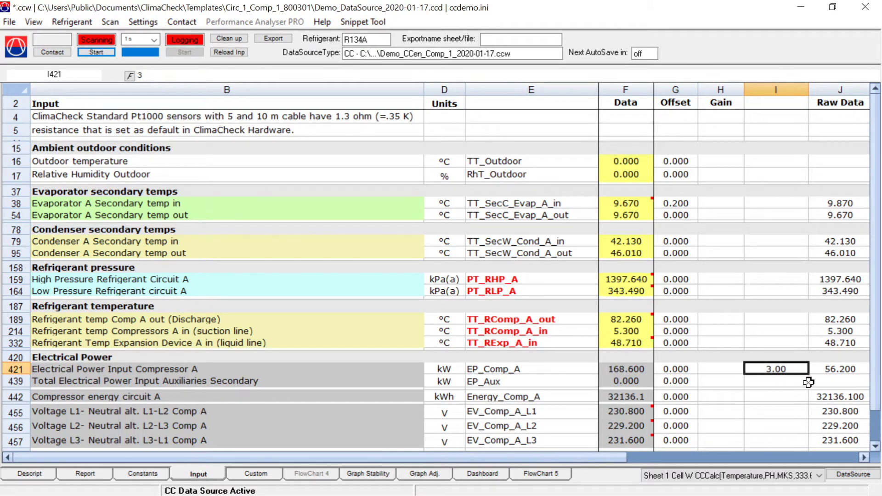
pyautogui.click(848, 369)
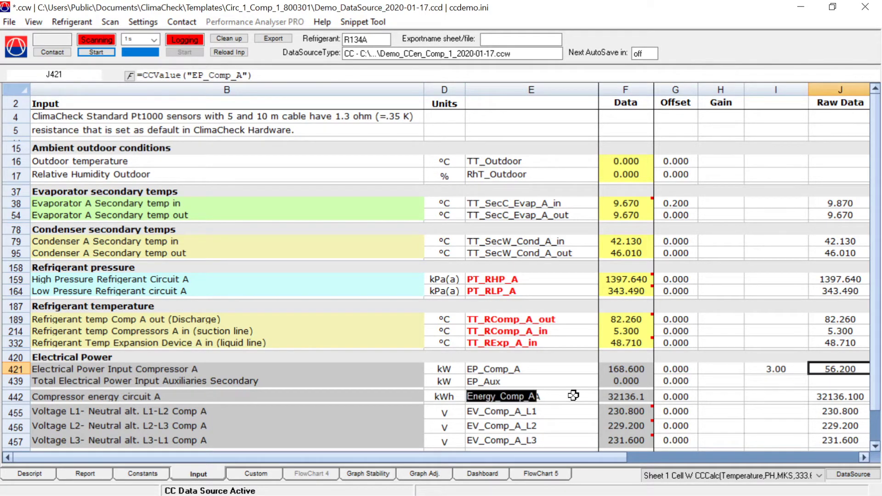
pyautogui.click(632, 369)
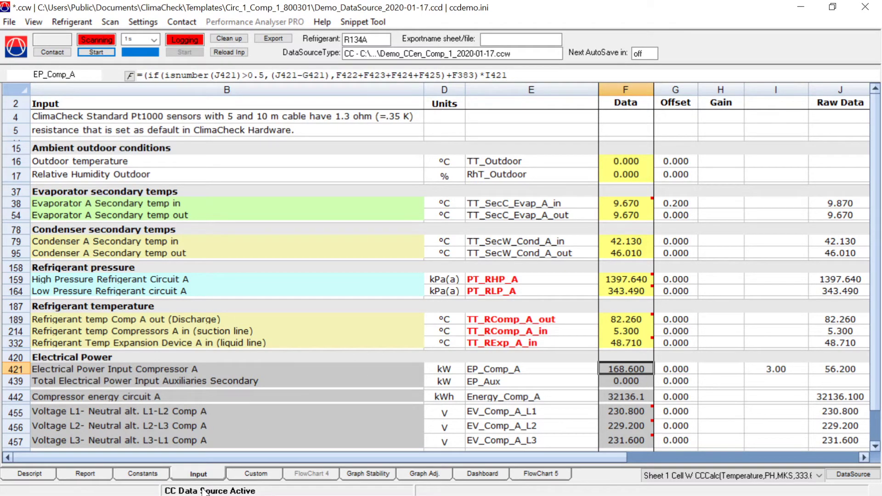
# - On the Report sheet, select the latest Power input Comp. A reading and log a few more scans before stopping
pyautogui.click(81, 472)
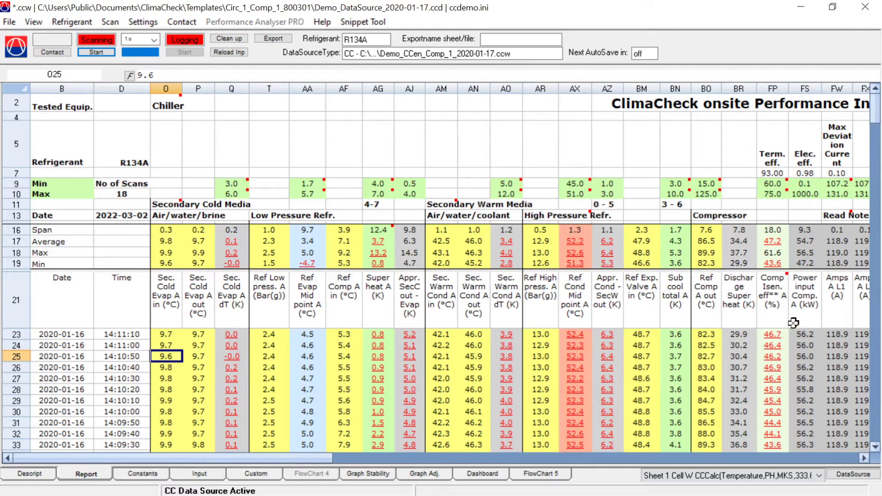
pyautogui.click(808, 334)
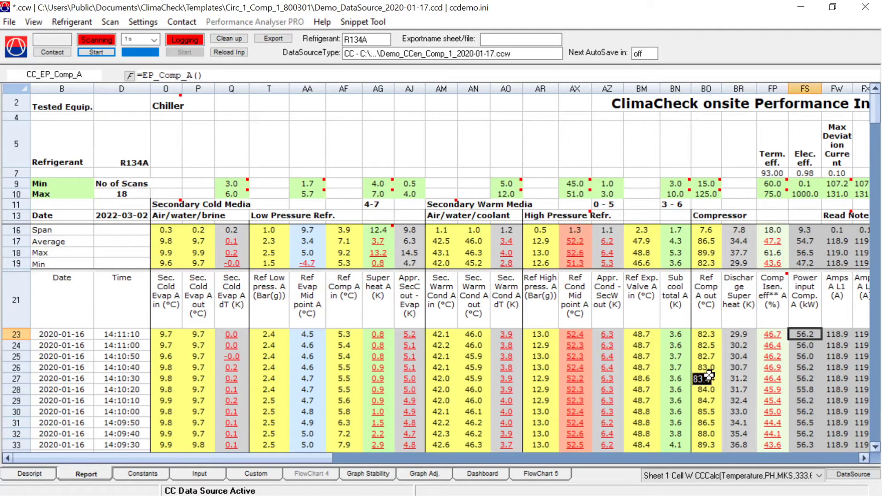
pyautogui.click(96, 52)
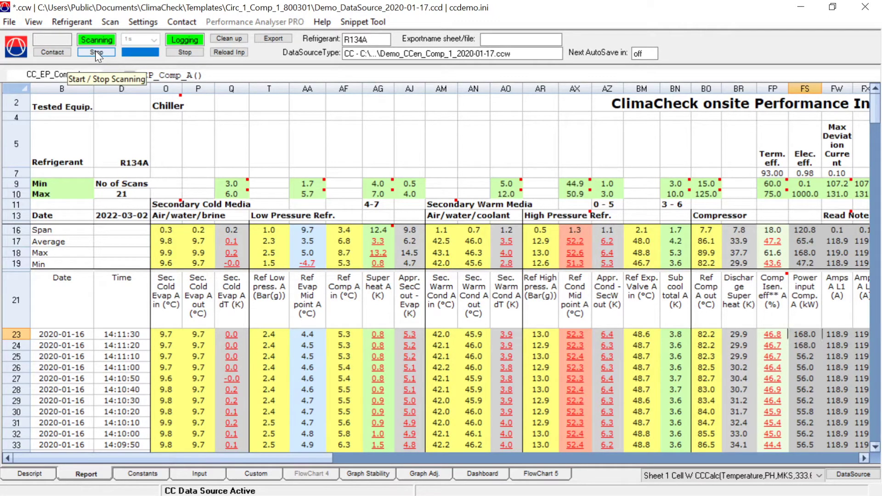
pyautogui.click(96, 52)
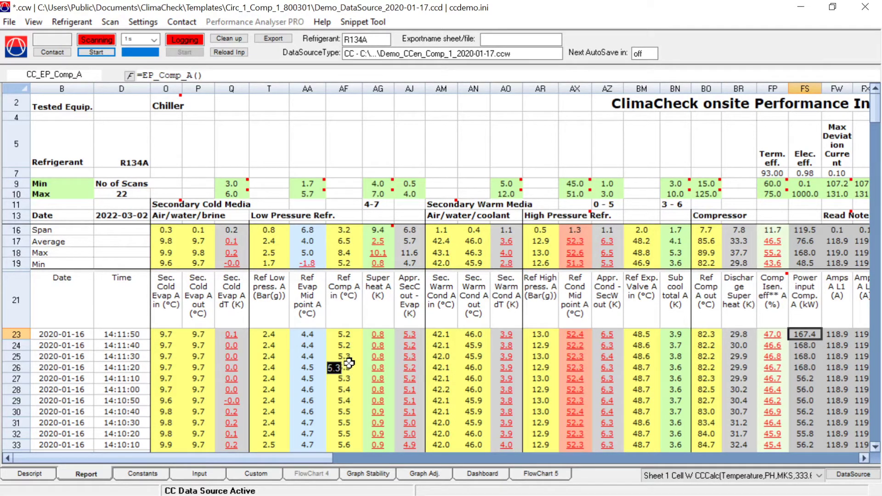
# - Review the Custom sheet's operating conditions, covering the measured value, nominal data and baseline comparison columns
pyautogui.click(249, 475)
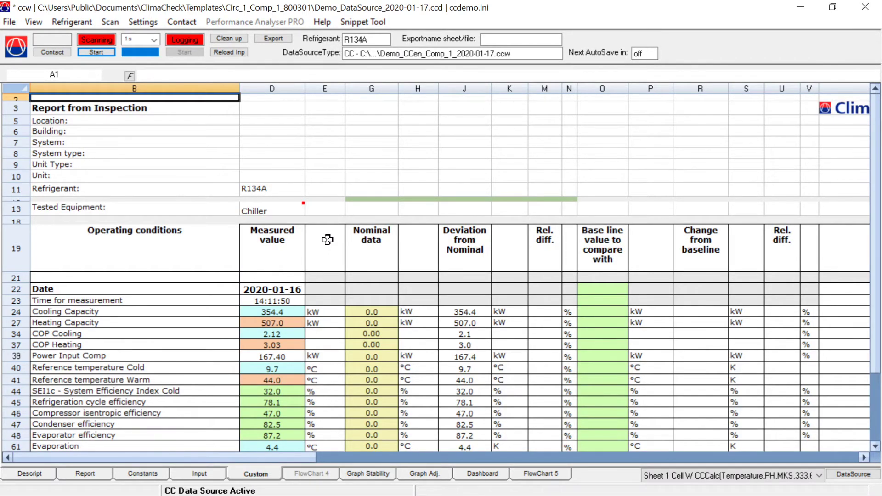
pyautogui.scroll(-2, 328, 240)
pyautogui.doubleClick(279, 258)
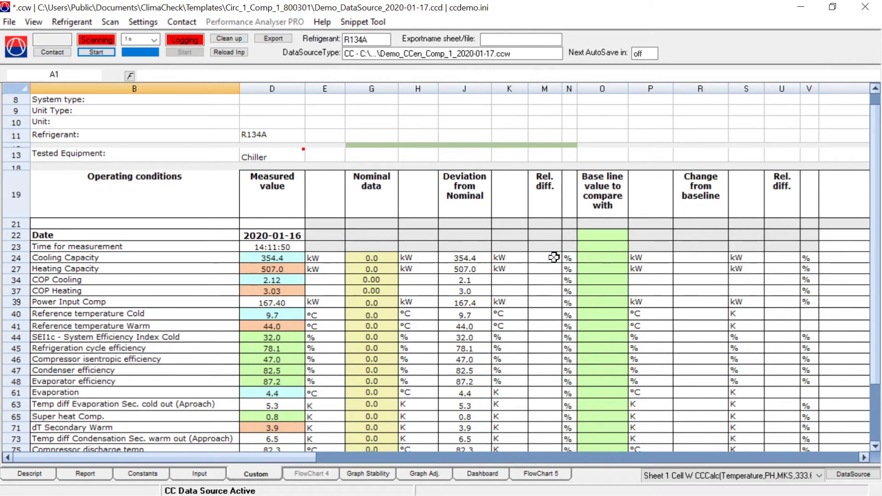
pyautogui.scroll(-2, 351, 239)
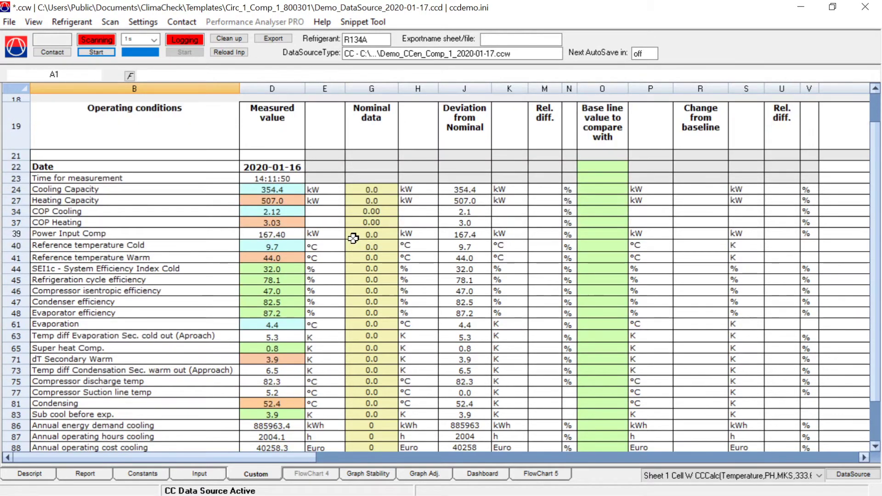
pyautogui.doubleClick(418, 249)
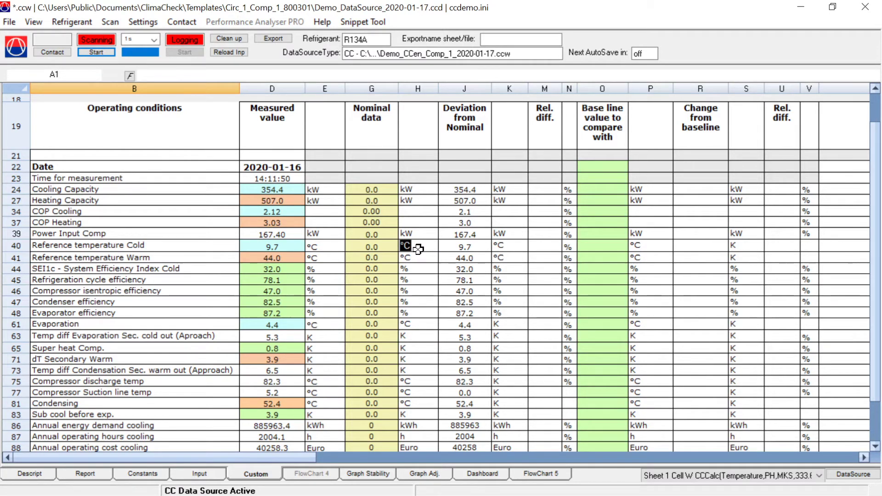
pyautogui.click(256, 85)
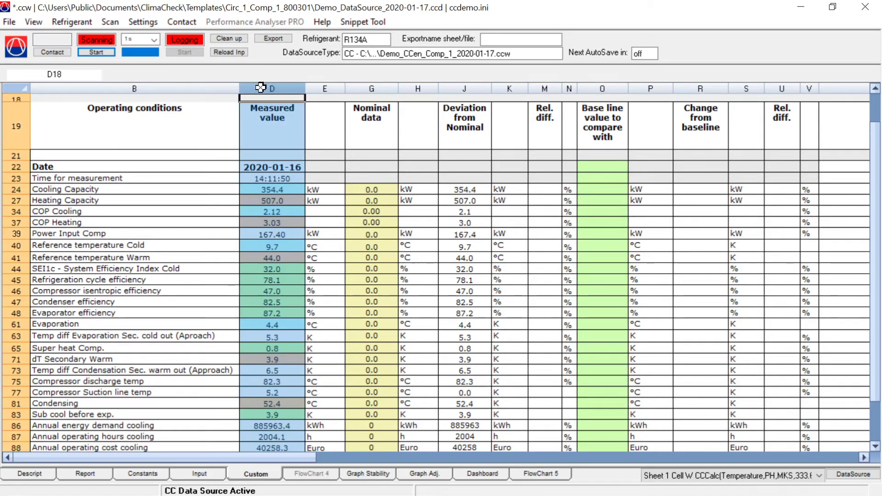
pyautogui.click(295, 297)
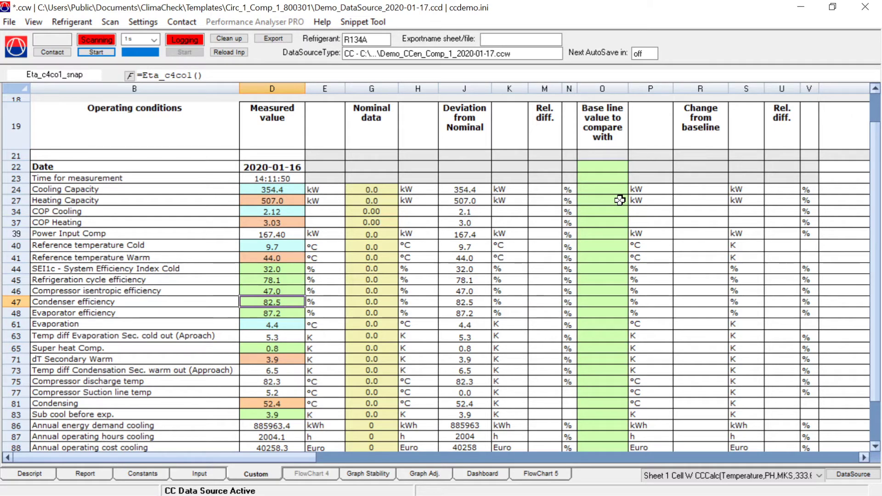
pyautogui.click(611, 89)
pyautogui.click(607, 244)
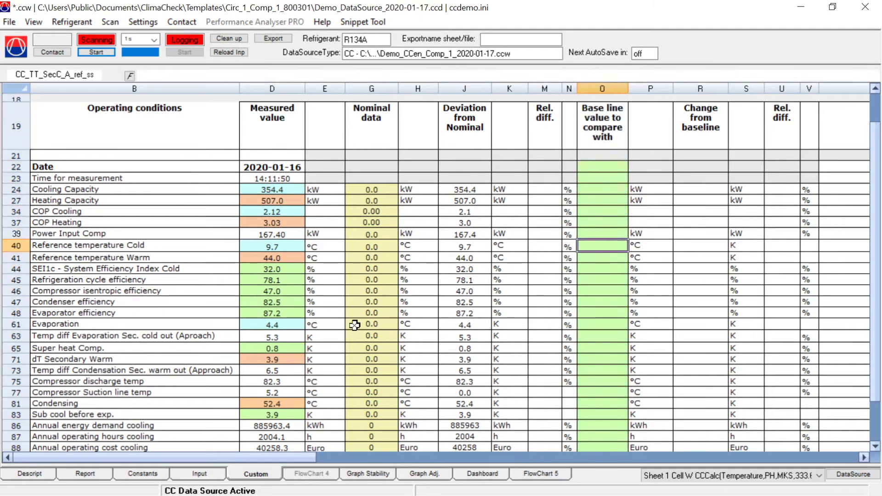
# - Copy the 14:09:00 line of the Report sheet to the CustomSheet Baseline and view it on the Custom sheet
pyautogui.click(78, 475)
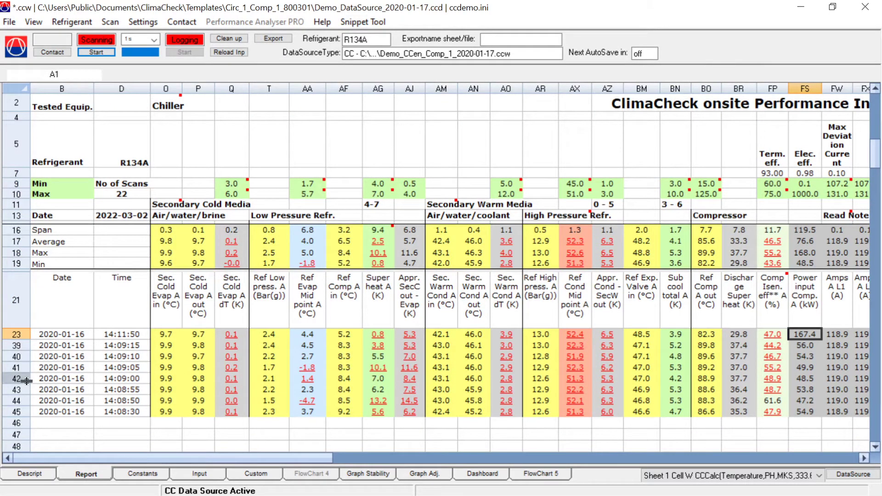
pyautogui.click(19, 377)
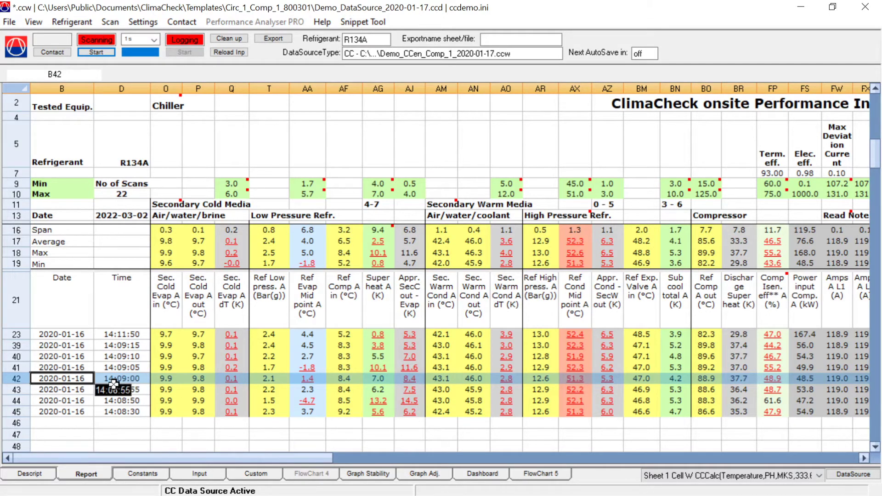
pyautogui.rightClick(16, 379)
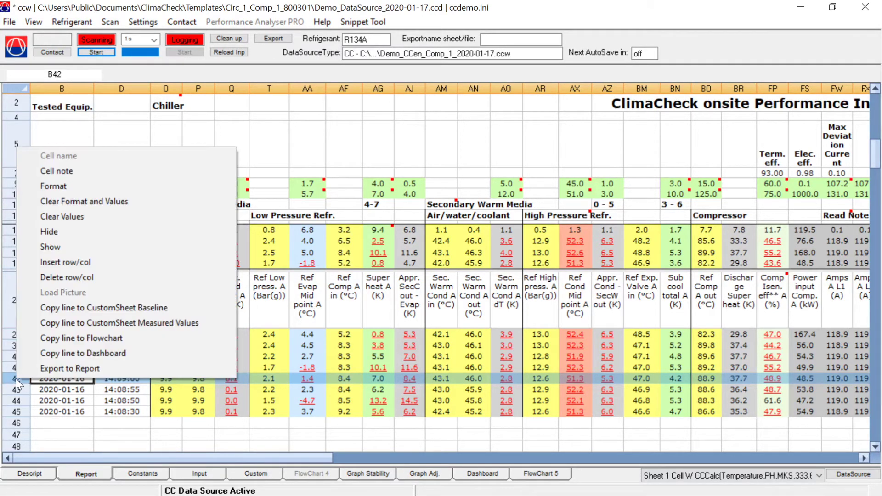
pyautogui.click(188, 308)
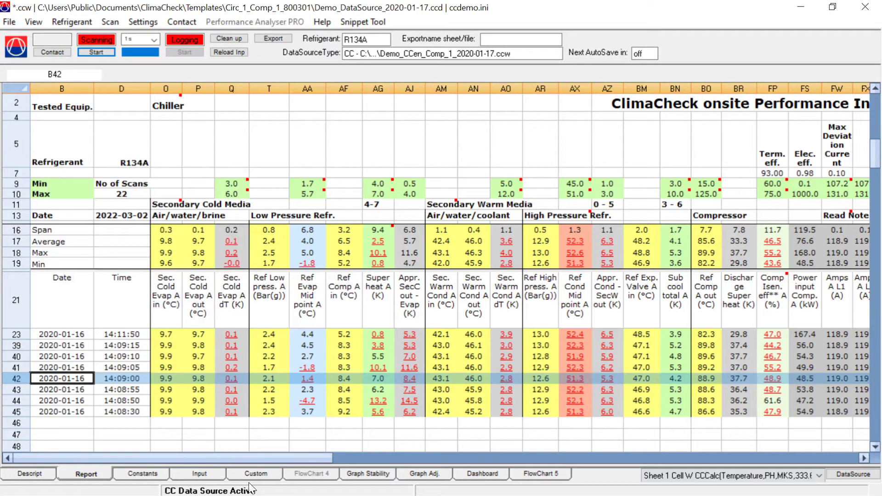
pyautogui.click(247, 472)
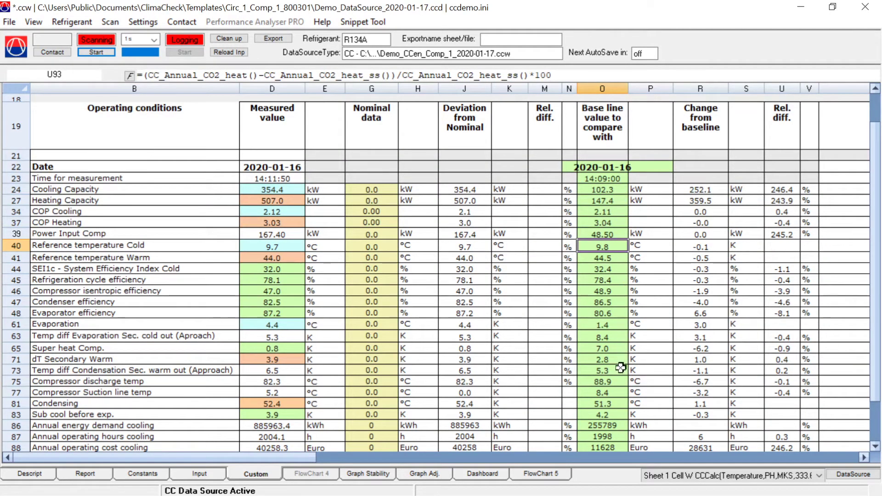
# - On the Custom sheet, select the baseline measurement time and log a few more scans before stopping
pyautogui.click(594, 179)
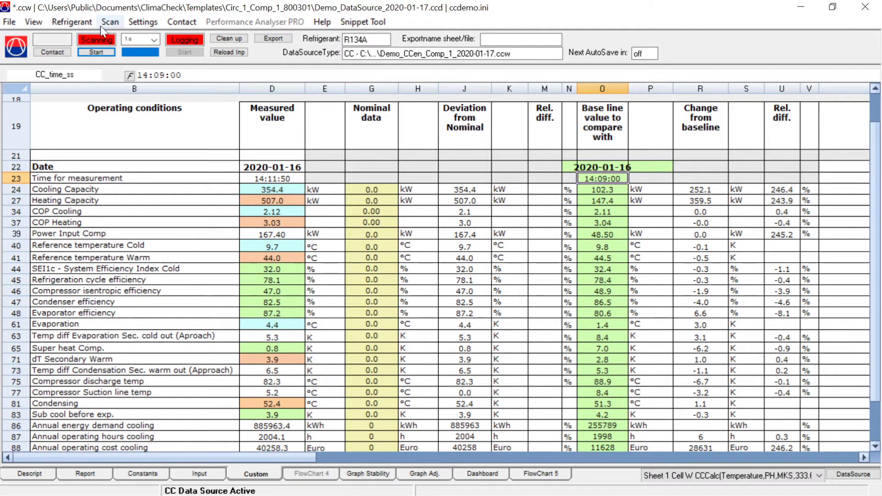
pyautogui.click(95, 52)
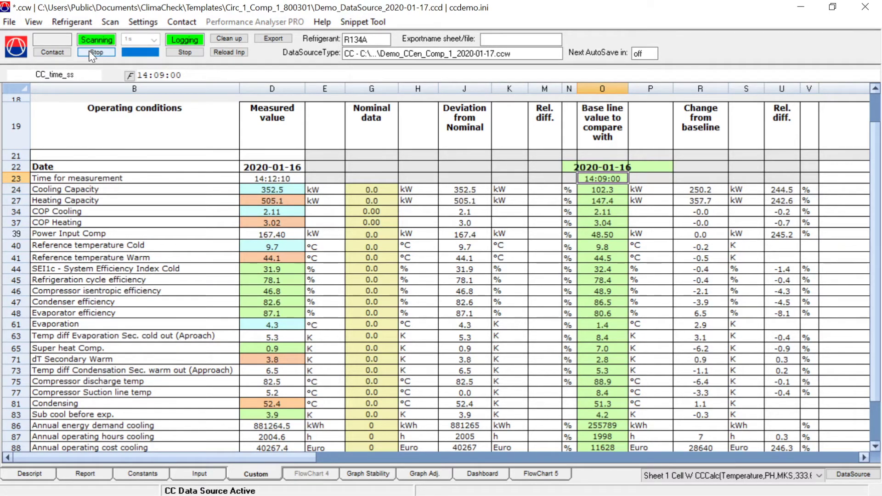
pyautogui.click(89, 50)
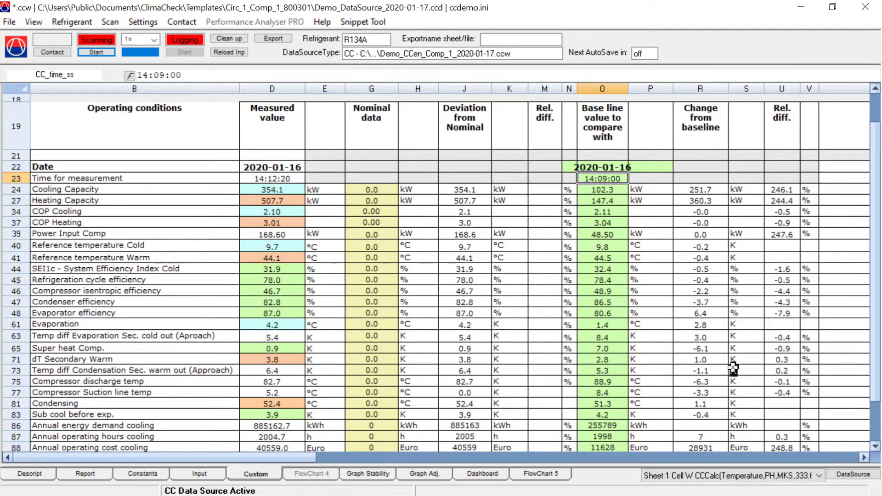
pyautogui.click(237, 328)
# - Compare the curves plotted on the Graph Stability and Graph Adj. sheets
pyautogui.click(382, 478)
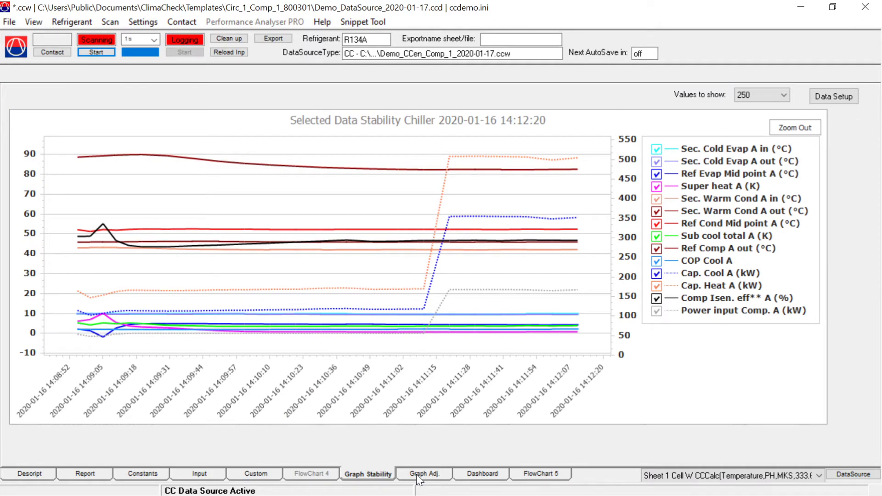
pyautogui.click(418, 475)
pyautogui.click(375, 476)
pyautogui.click(419, 473)
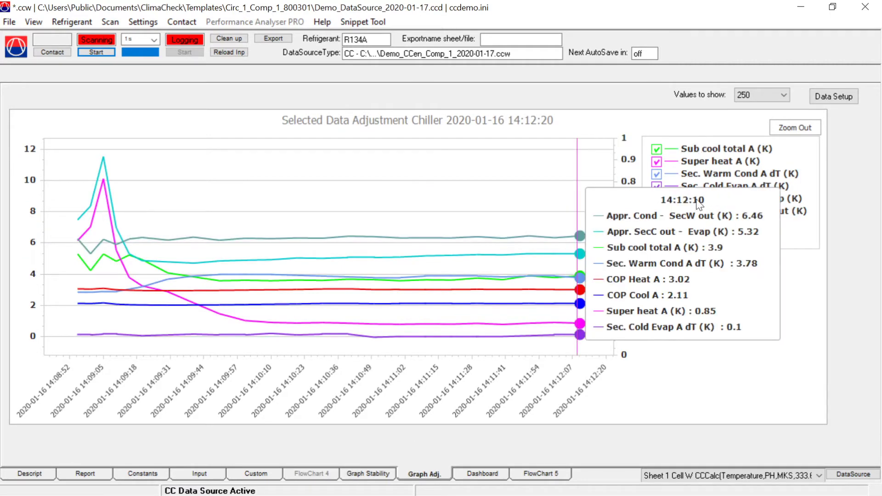
pyautogui.click(372, 476)
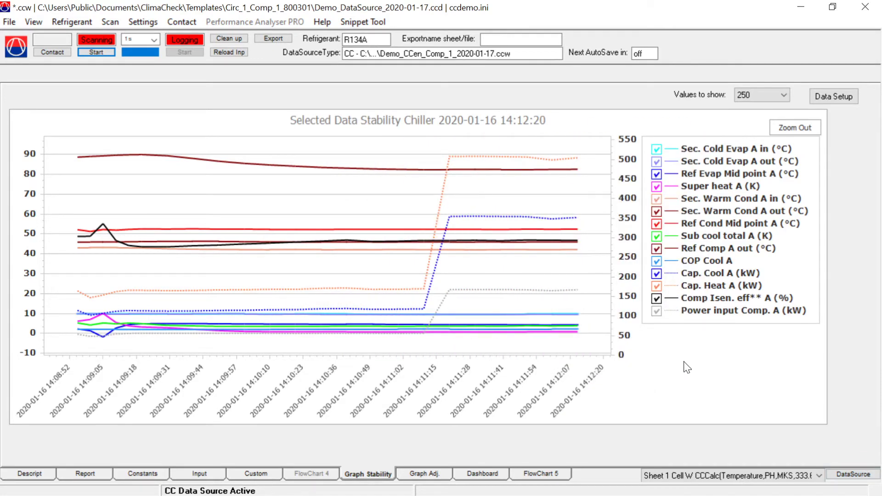
# - Hide the Sec. Cold Evap A in, Sec. Cold Evap A out and Ref Evap Mid point A curves on the stability graph
pyautogui.click(656, 150)
pyautogui.click(655, 161)
pyautogui.click(658, 175)
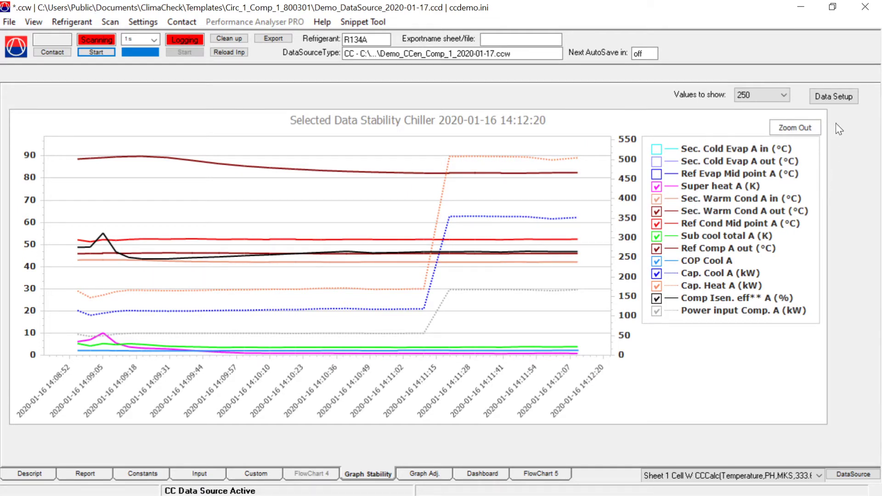
# - Browse the variables in the stability graph's data setup and check the visibility options for Ref Low press. A (kPa(a))
pyautogui.click(850, 102)
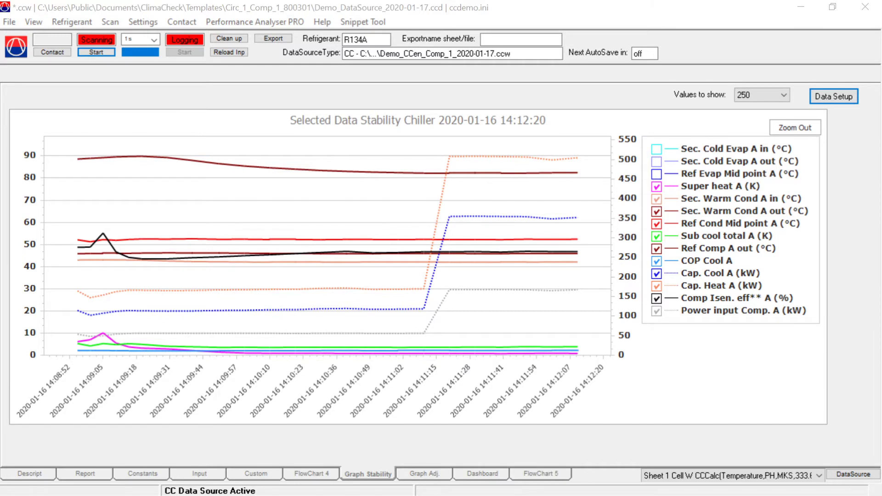
pyautogui.moveTo(876, 1); pyautogui.dragTo(536, 68)
pyautogui.scroll(-10, 295, 192)
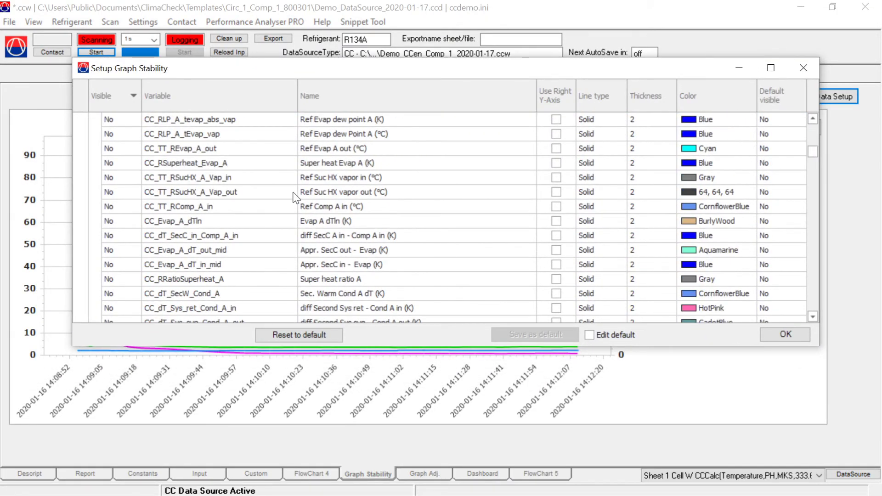
pyautogui.scroll(-10, 295, 192)
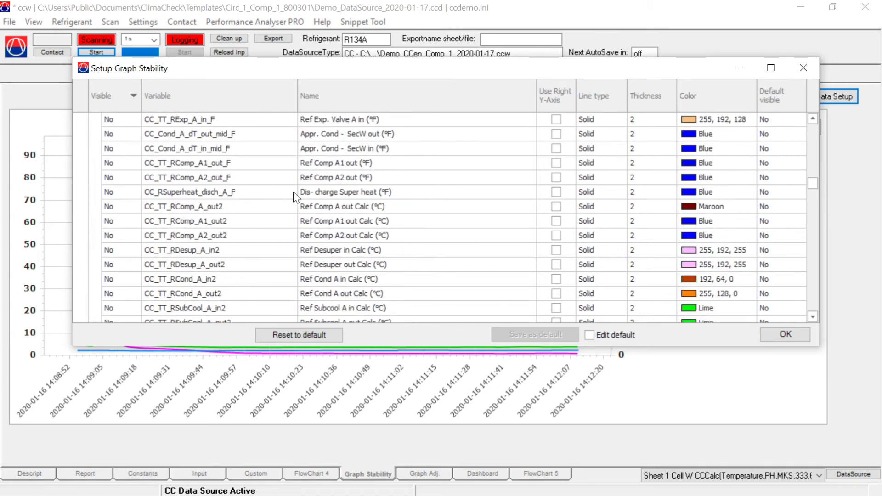
pyautogui.scroll(15, 295, 192)
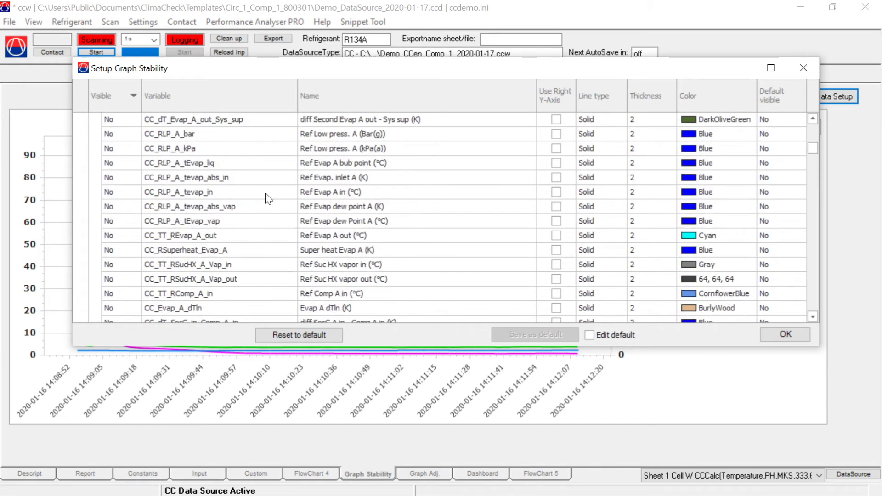
pyautogui.click(127, 149)
pyautogui.click(136, 149)
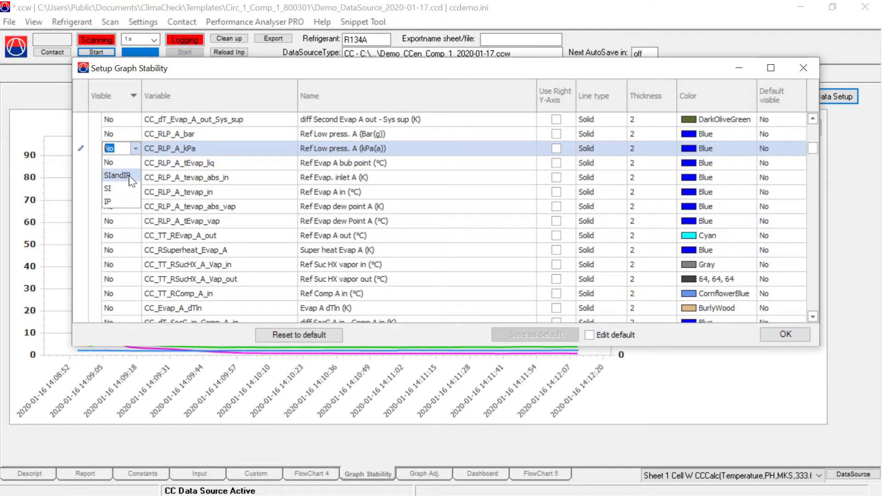
pyautogui.click(123, 163)
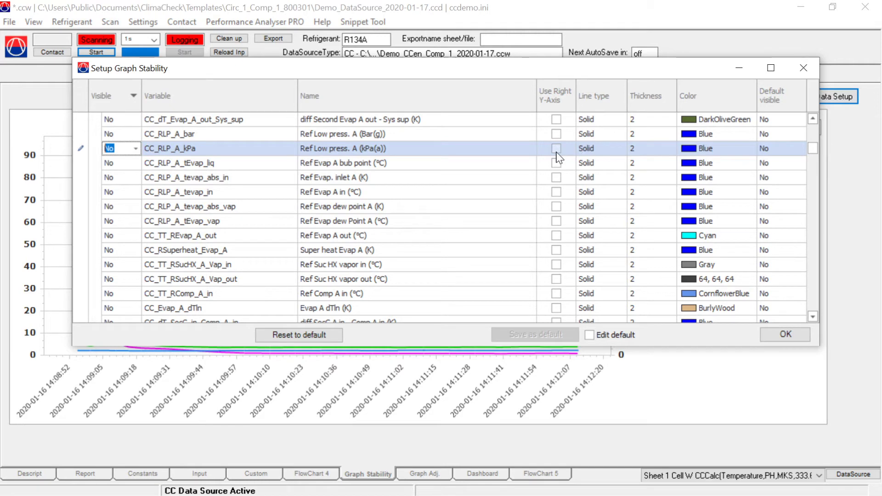
pyautogui.click(782, 338)
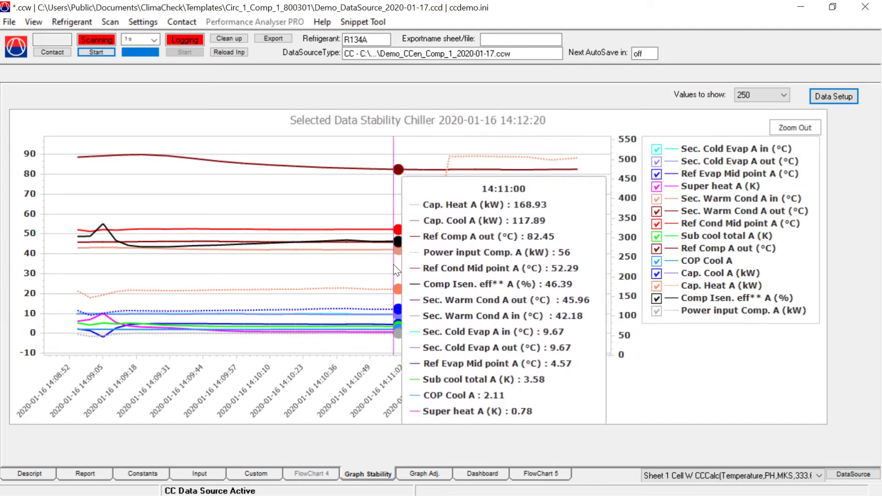
# - Zoom the stability graph in on about 14:10:56 to 14:12:00 to examine the capacity curves, and restore the full view
pyautogui.moveTo(523, 246)
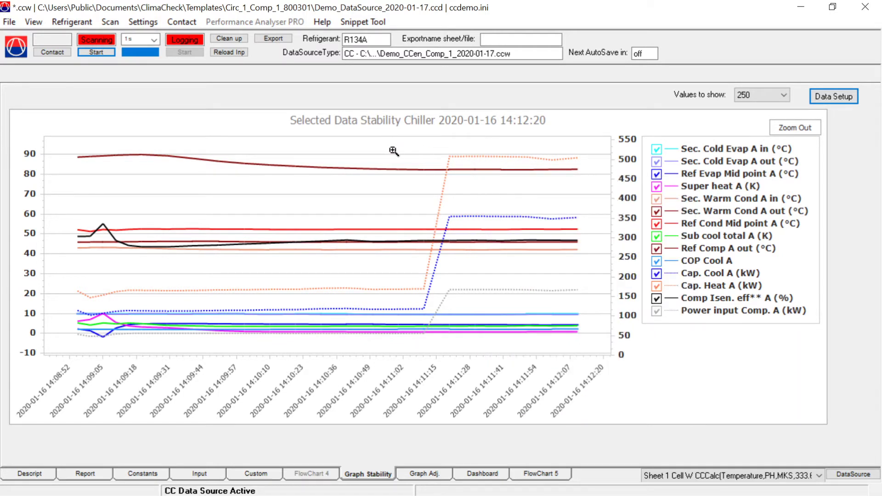
pyautogui.moveTo(385, 138); pyautogui.dragTo(558, 347)
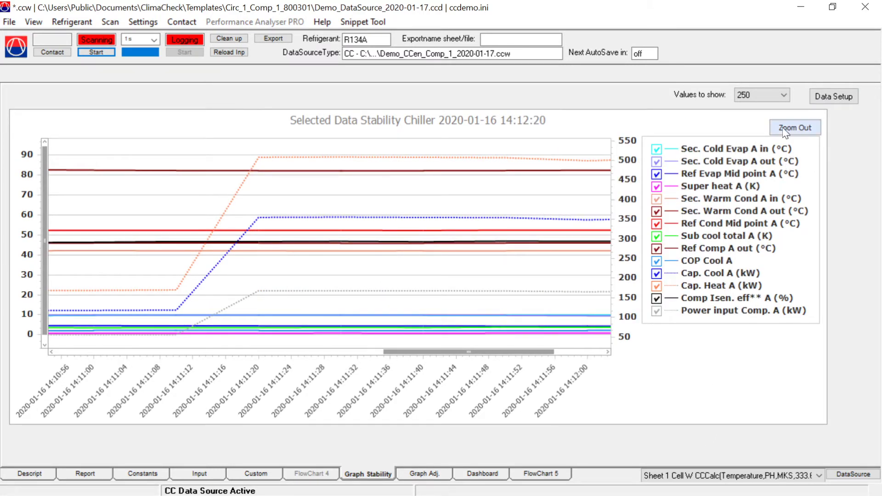
pyautogui.click(811, 131)
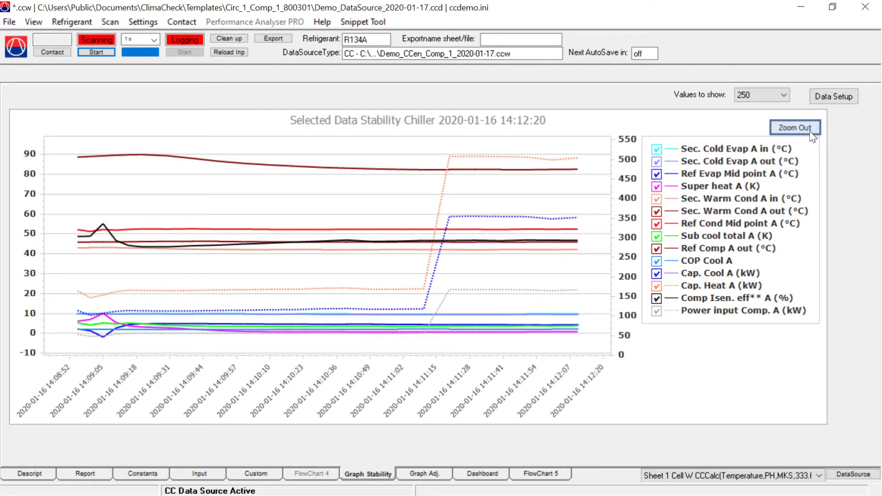
# - Review the Graph Adj. curves and the Dashboard's trend chart and efficiency gauges
pyautogui.click(428, 477)
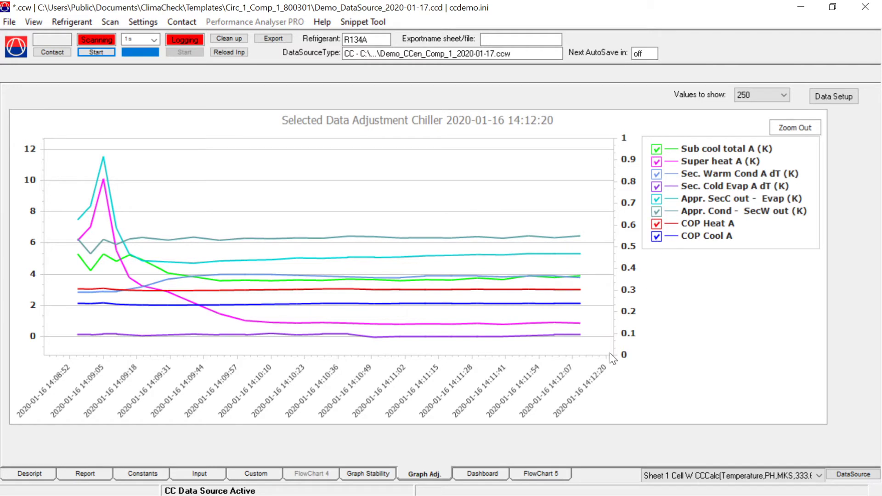
pyautogui.click(486, 474)
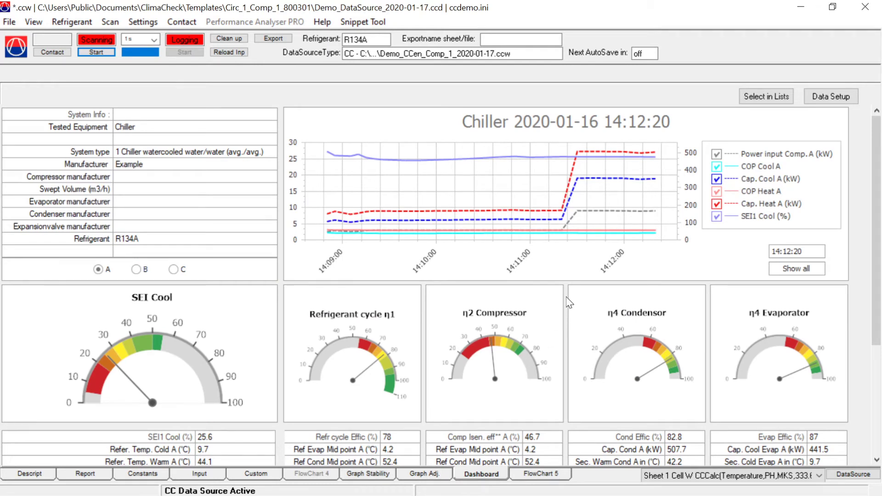
pyautogui.moveTo(422, 239)
# - Review the system info form for equipment and manufacturer details, and read the Dashboard chart's values at one point in time
pyautogui.click(40, 21)
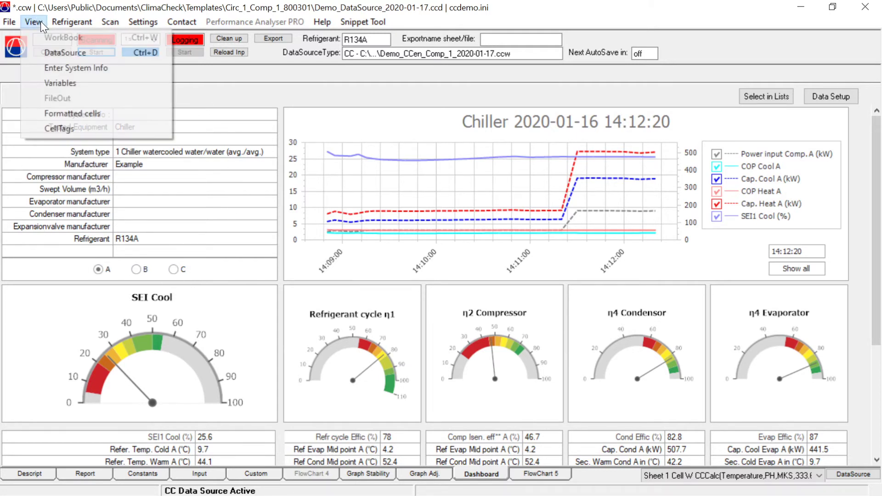
pyautogui.click(125, 73)
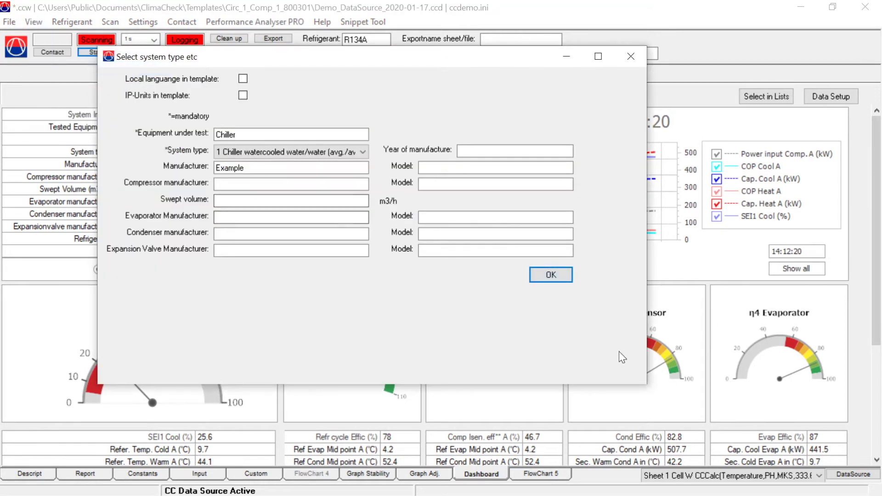
pyautogui.click(550, 275)
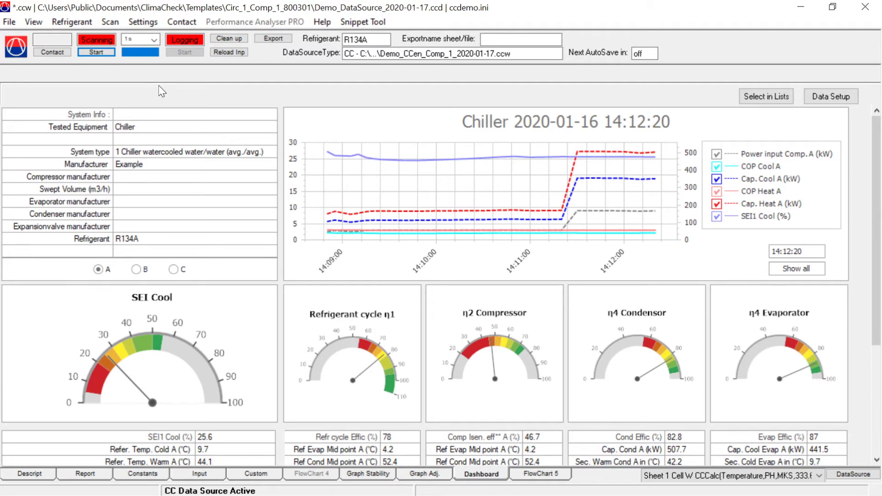
pyautogui.moveTo(367, 189)
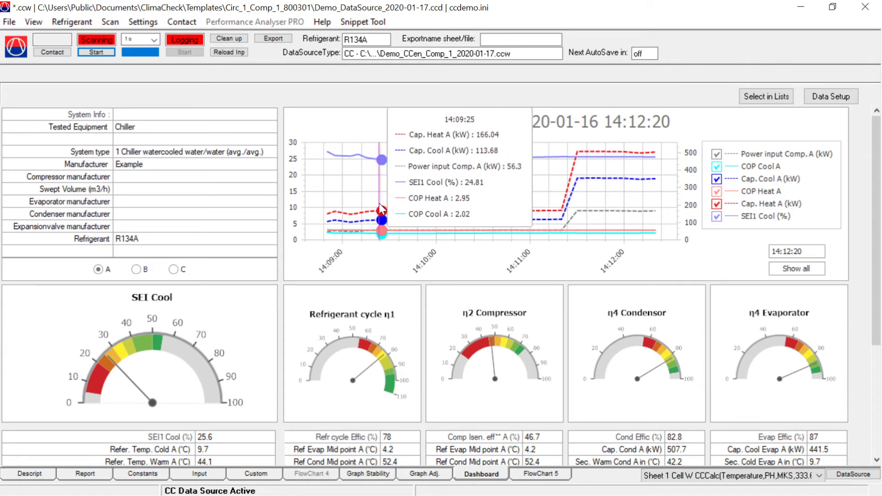
# - Copy the 14:09:05 line of the Report sheet to the Dashboard and review its gauges and value tables
pyautogui.click(84, 474)
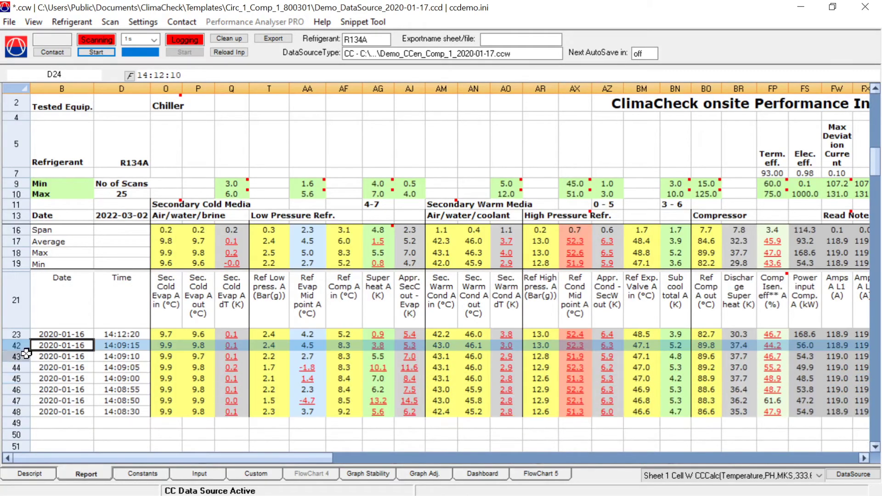
pyautogui.click(13, 366)
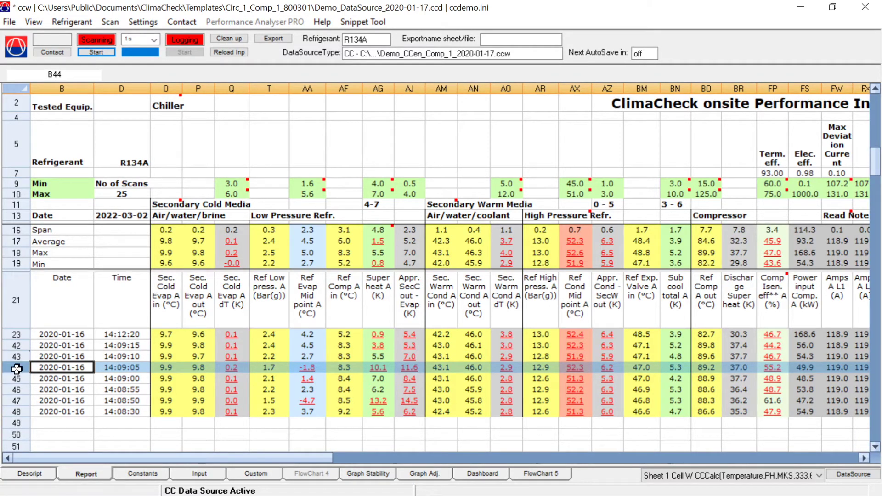
pyautogui.rightClick(18, 368)
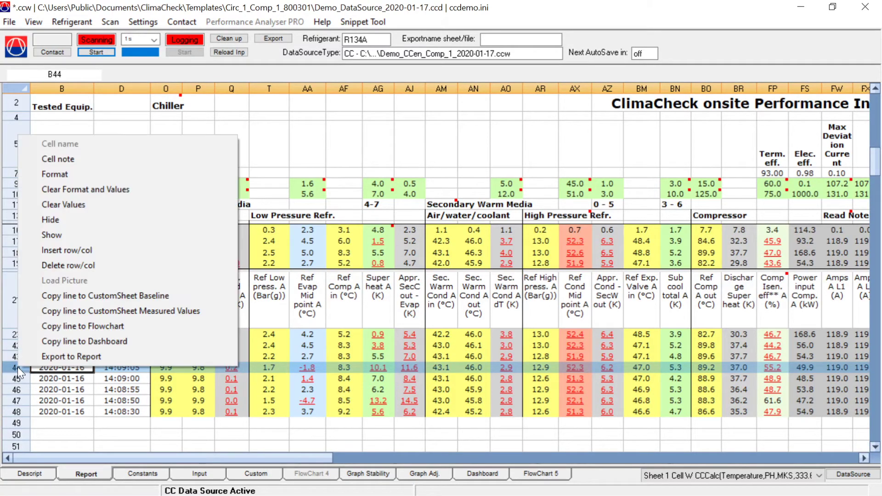
pyautogui.click(139, 341)
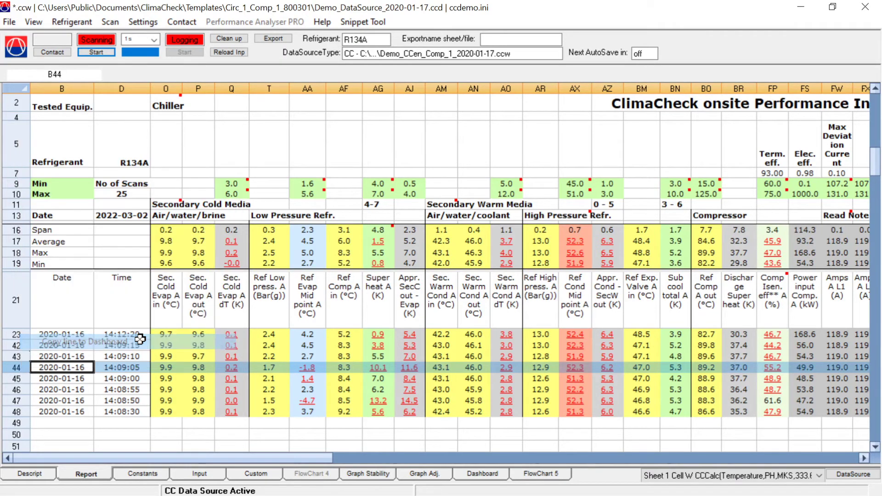
pyautogui.click(482, 474)
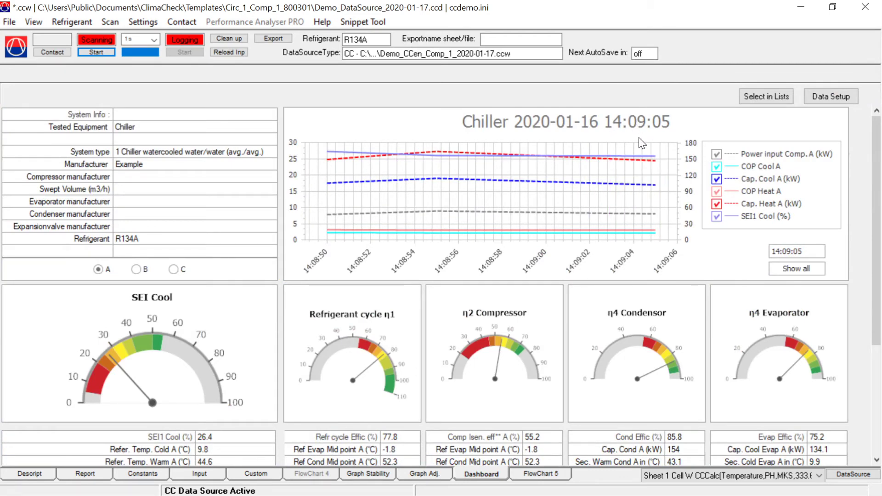
pyautogui.scroll(-3, 822, 338)
pyautogui.scroll(-3, 822, 333)
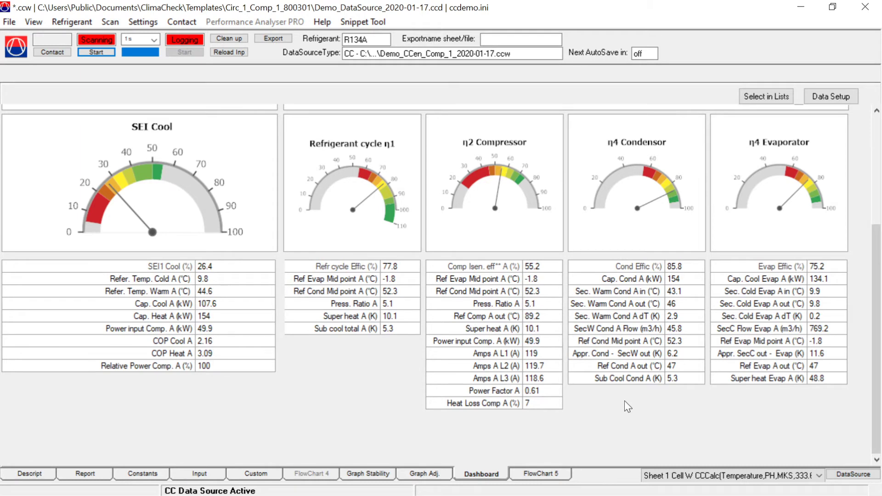
# - Display the FlowChart 5 sheet and log several more scans before stopping
pyautogui.click(536, 475)
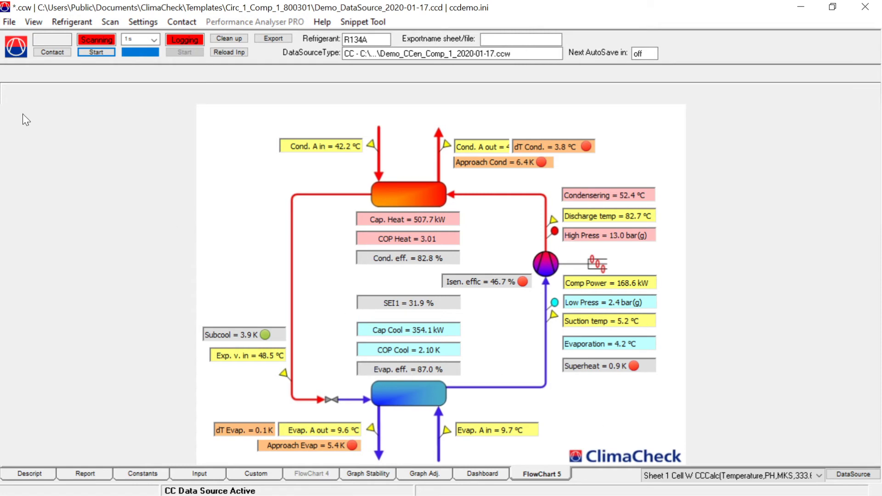
pyautogui.click(96, 52)
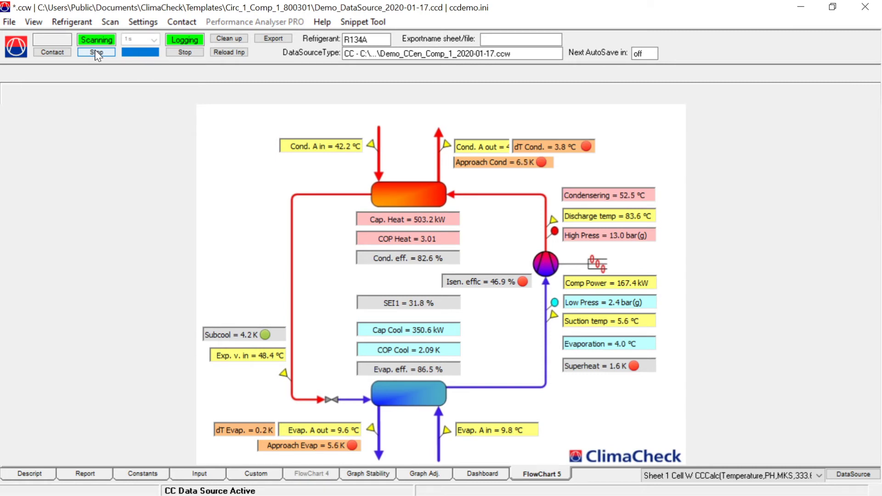
pyautogui.click(96, 53)
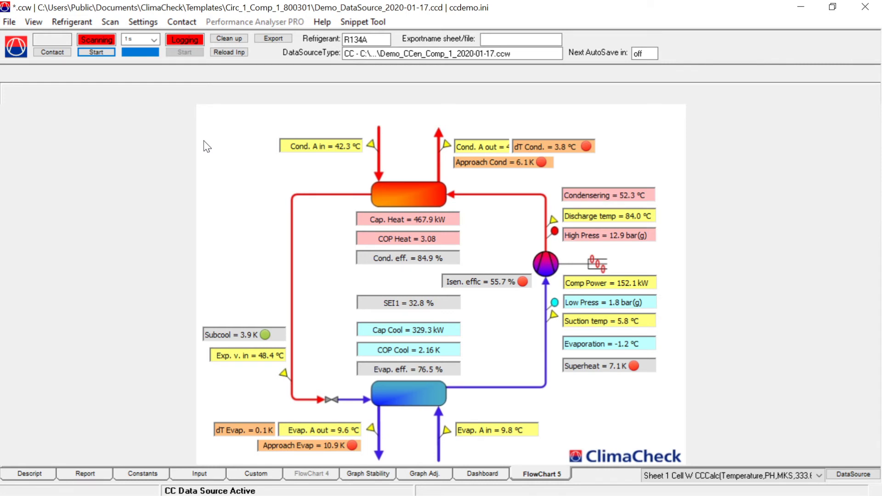
# - Copy the 14:11:40 line of the Report sheet to the flowchart and display it on the FlowChart 5 sheet
pyautogui.click(84, 477)
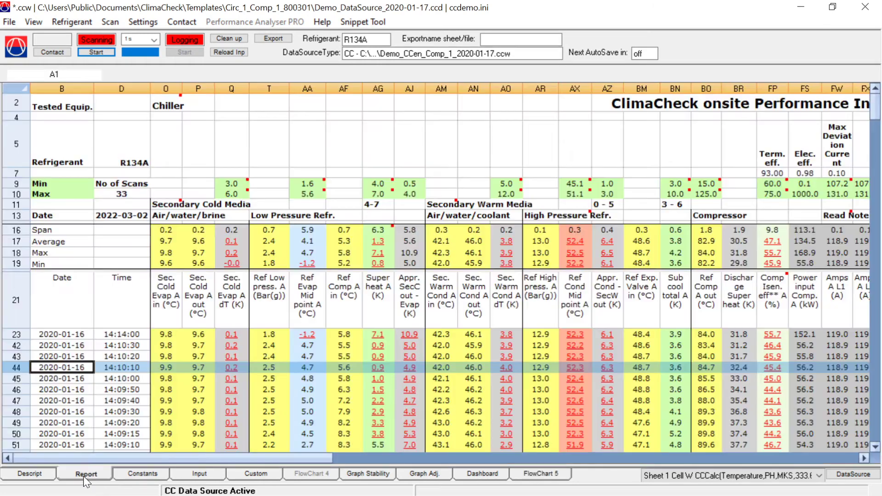
pyautogui.click(44, 374)
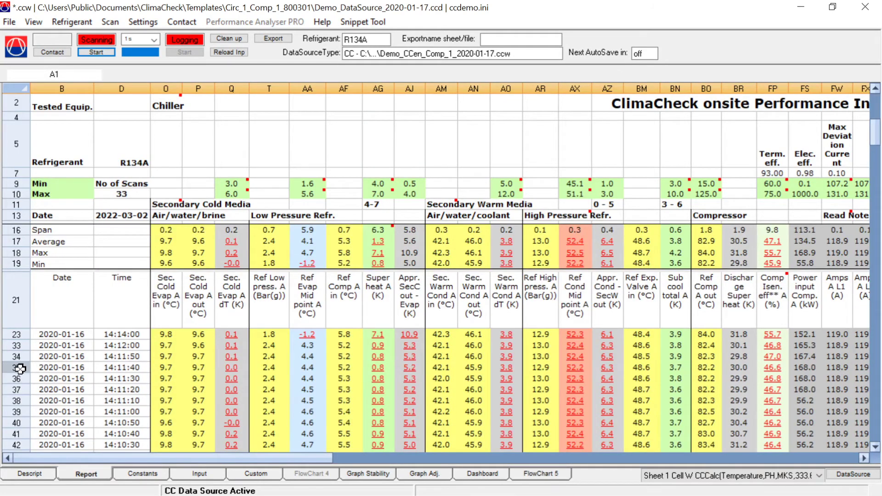
pyautogui.click(18, 367)
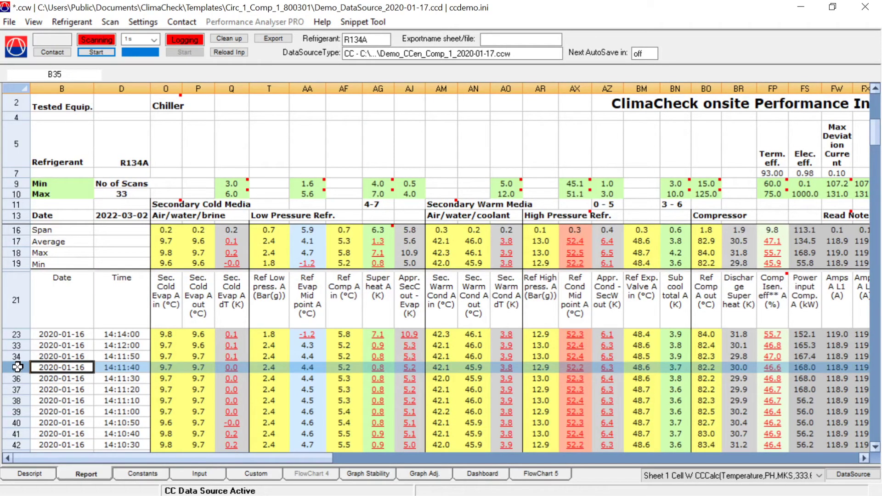
pyautogui.rightClick(17, 367)
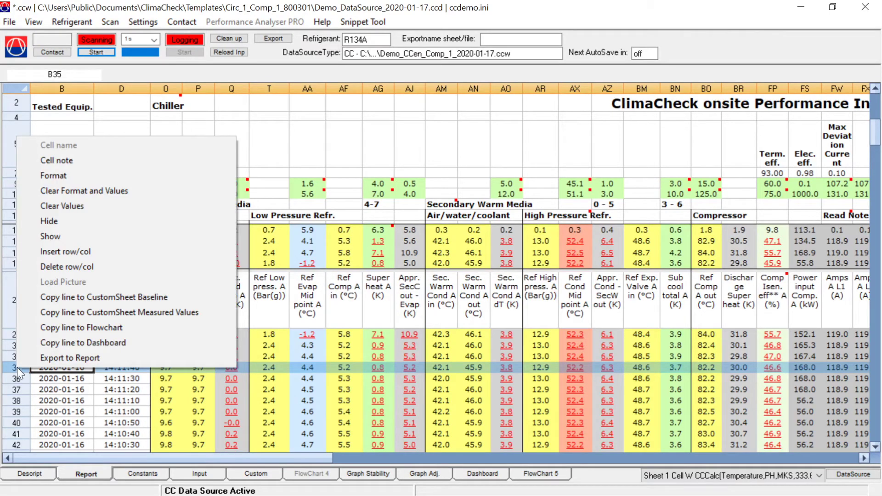
pyautogui.click(134, 327)
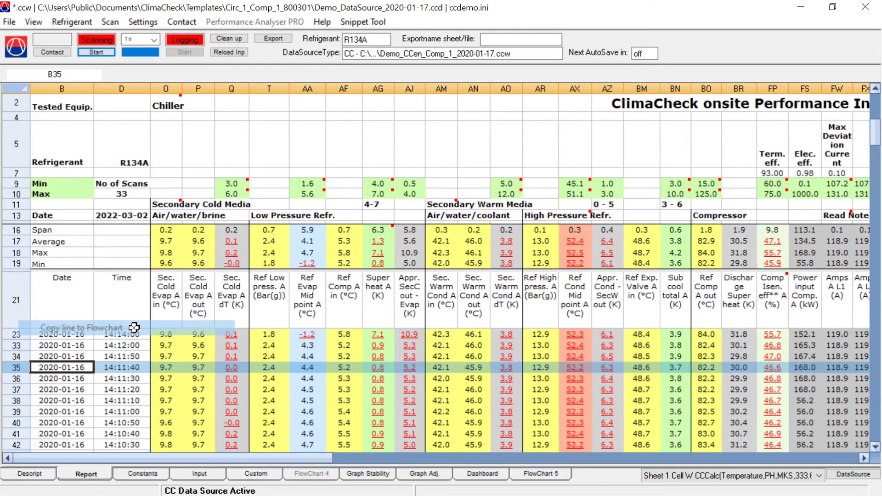
pyautogui.click(554, 474)
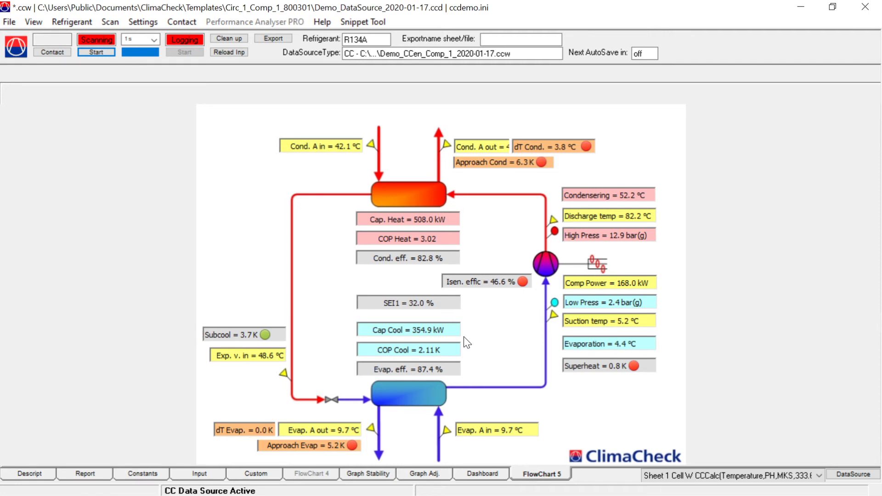
# - Start a new workbook from a template despite the unsaved changes, and choose the Circ_1_Comp_1_800303_Sub template folder
pyautogui.click(12, 21)
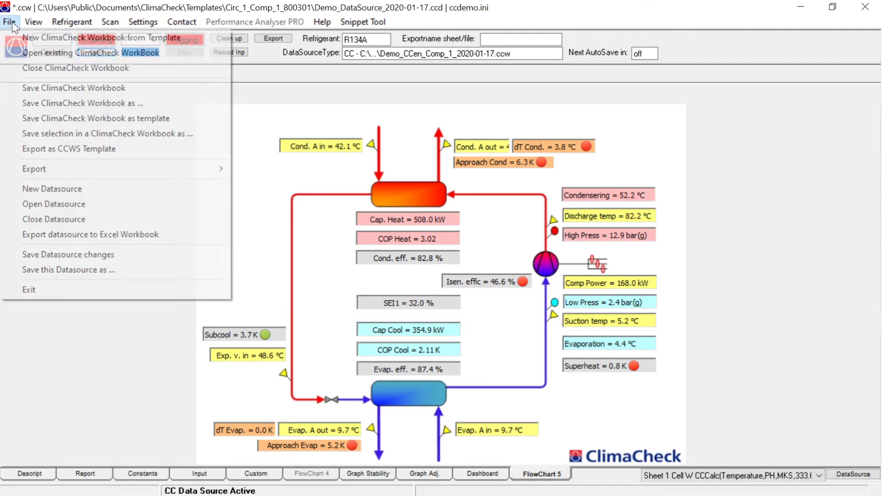
pyautogui.click(42, 37)
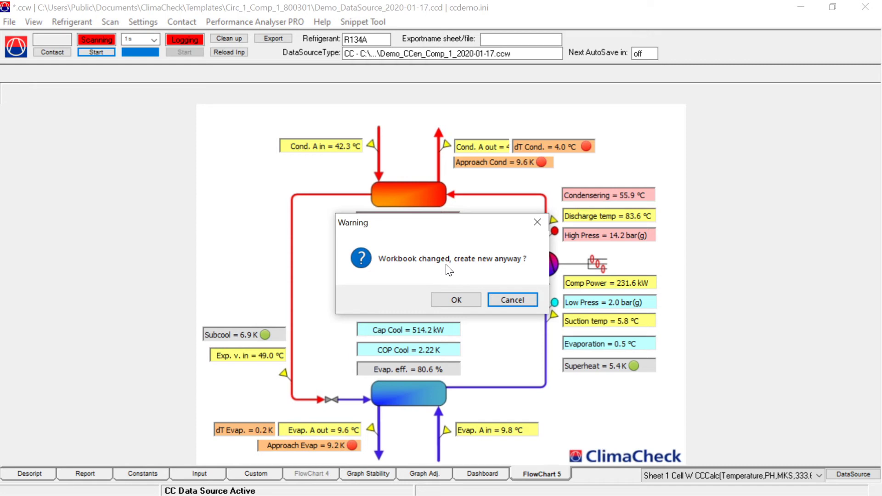
pyautogui.click(456, 301)
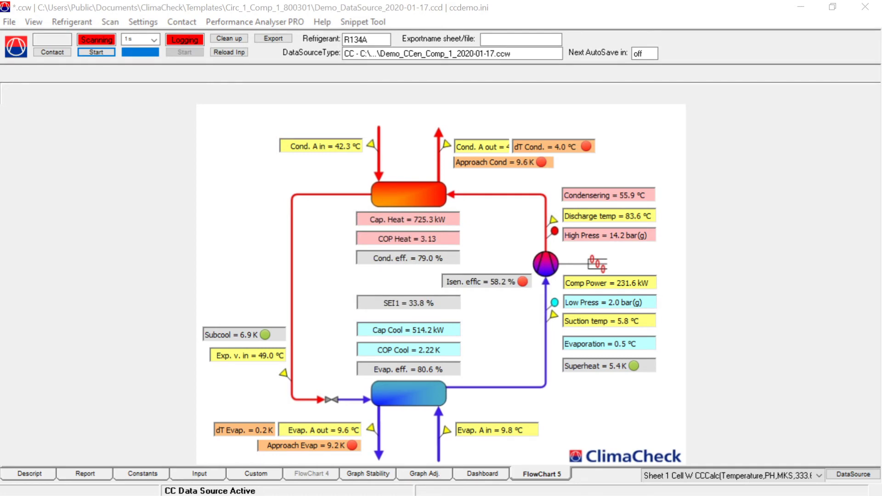
pyautogui.moveTo(317, 9); pyautogui.dragTo(250, 64)
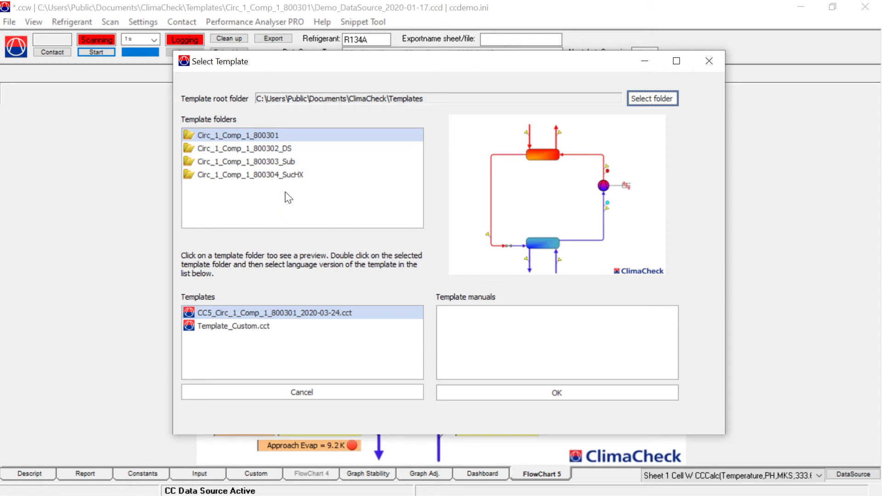
pyautogui.click(286, 161)
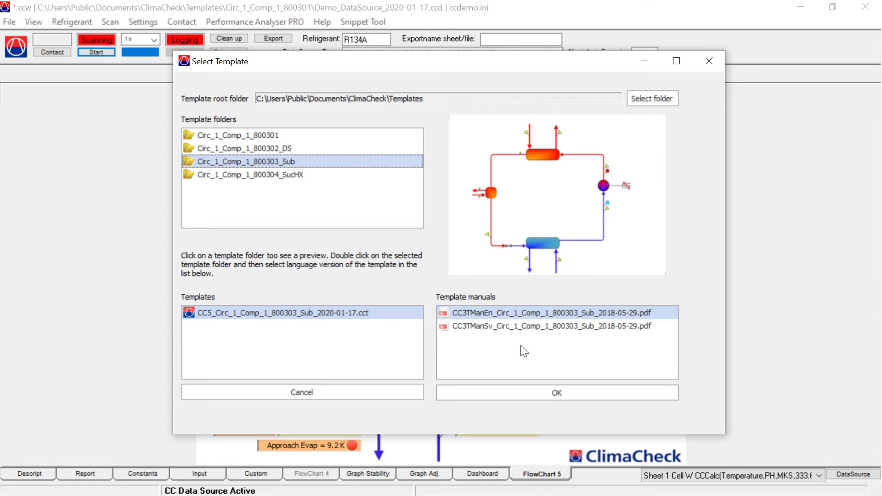
# - Review the sensor and variable connections in the English template manual for 800303_Sub, and return to the template selection
pyautogui.doubleClick(533, 313)
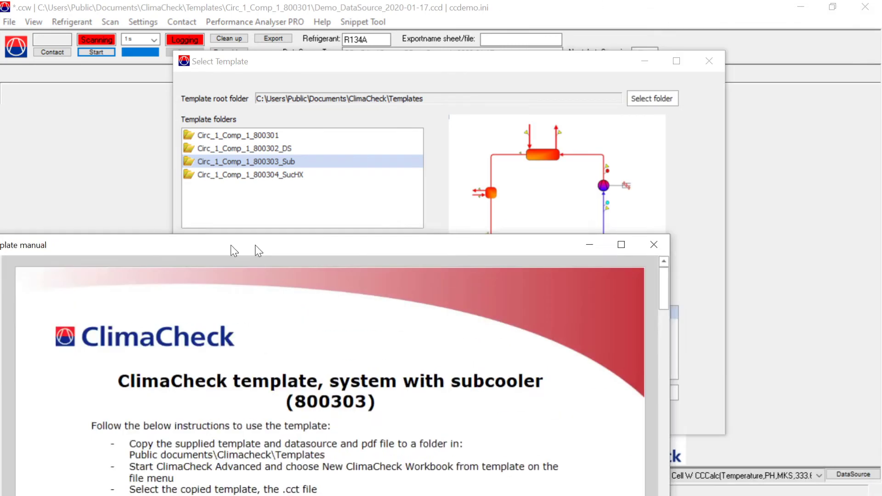
pyautogui.moveTo(230, 249); pyautogui.dragTo(342, 1)
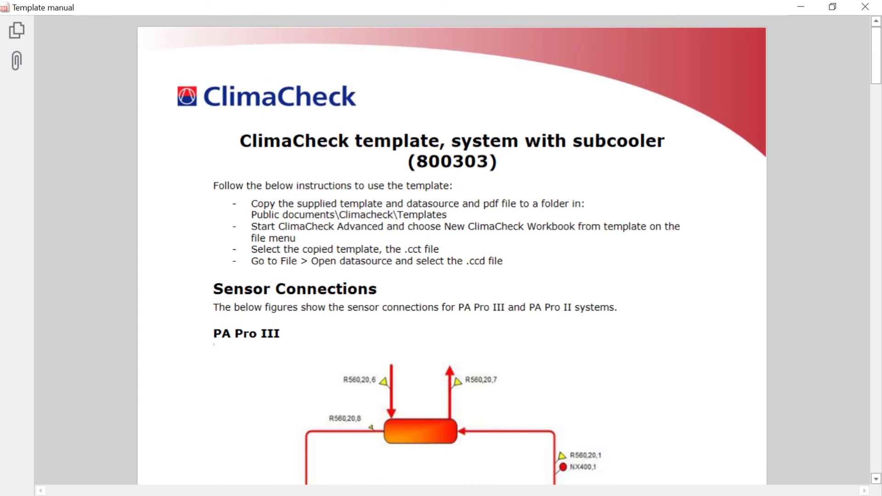
pyautogui.scroll(-3, 500, 173)
pyautogui.scroll(-3, 499, 173)
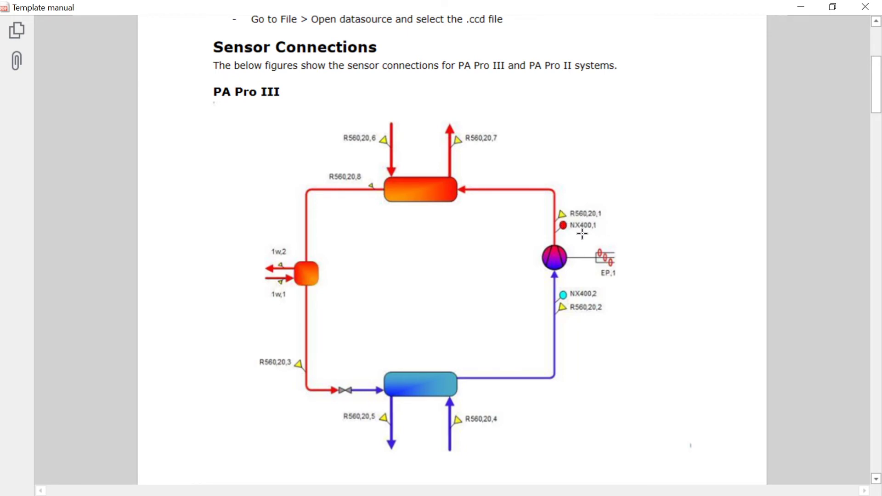
pyautogui.middleClick(591, 287)
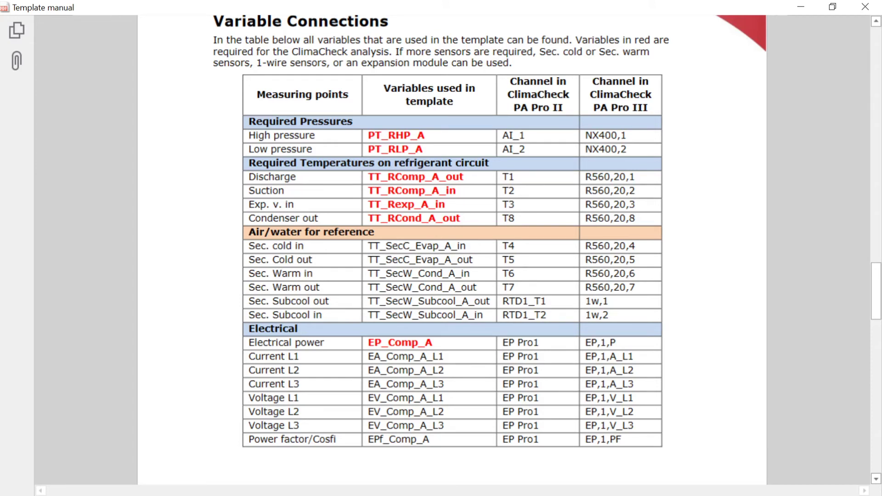
pyautogui.doubleClick(583, 10)
pyautogui.click(530, 64)
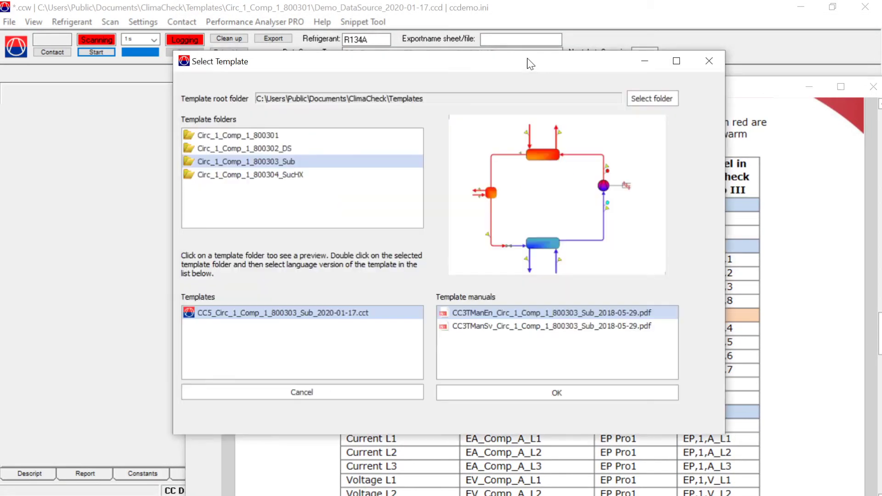
# - Create the workbook from CC5_Circ_1_Comp_1_800303_Sub_2020-01-17.cct with equipment under test Chiller and system type 1 Chiller watercooled water/water (avg./avg.)
pyautogui.click(280, 313)
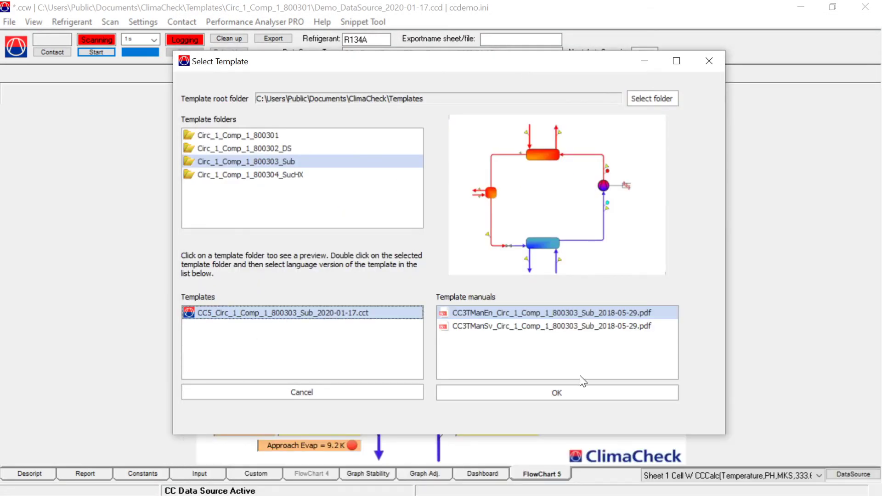
pyautogui.click(575, 391)
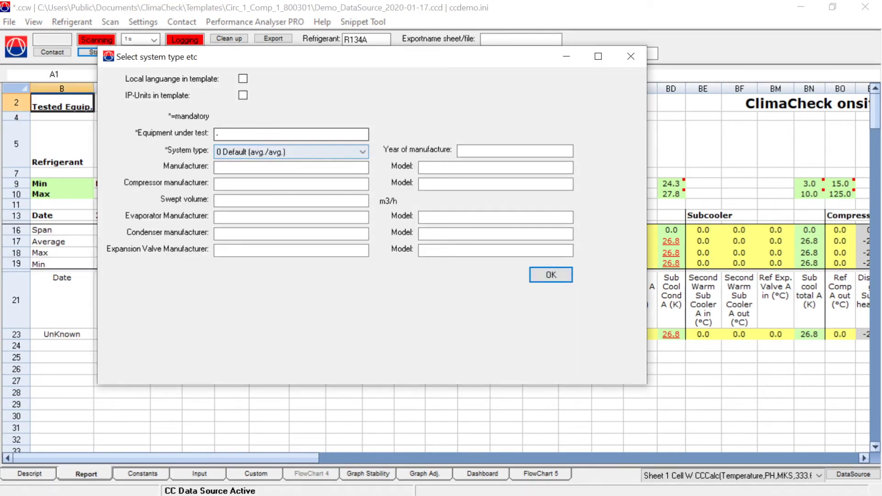
pyautogui.click(217, 135)
pyautogui.write('Chiller')
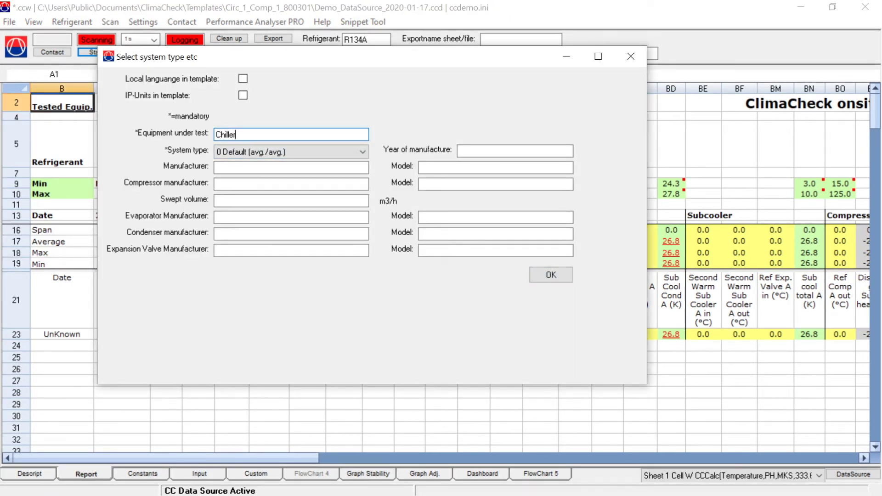
pyautogui.click(283, 151)
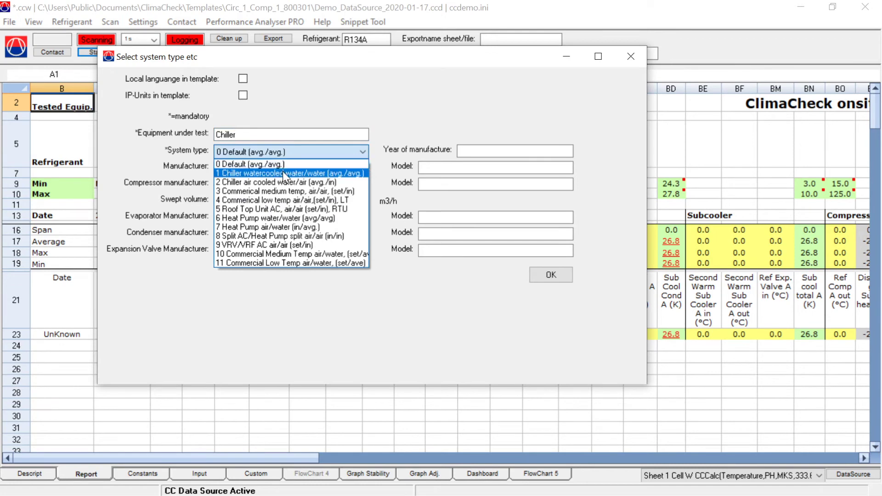
pyautogui.click(282, 171)
pyautogui.click(549, 277)
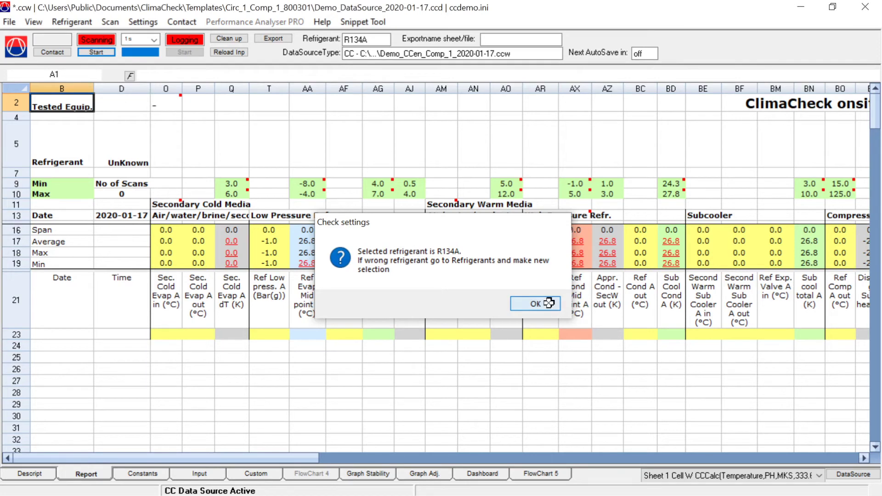
pyautogui.click(534, 304)
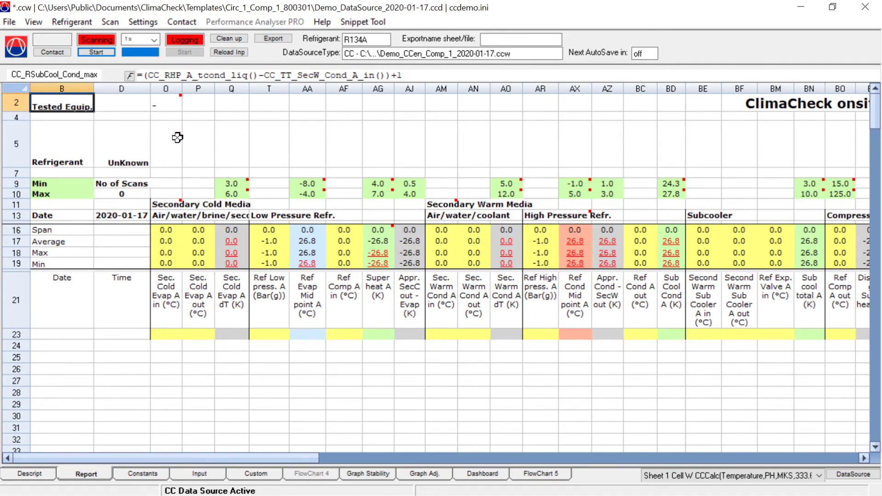
pyautogui.doubleClick(79, 104)
pyautogui.doubleClick(92, 133)
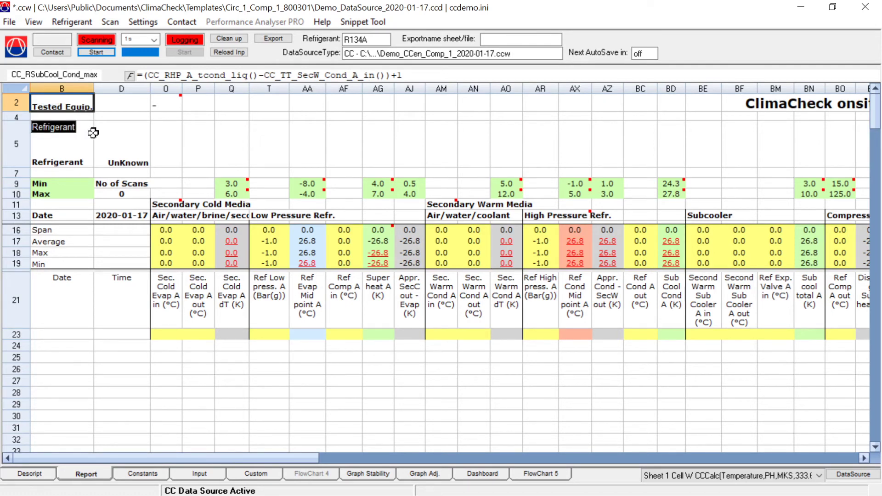
pyautogui.press('Escape')
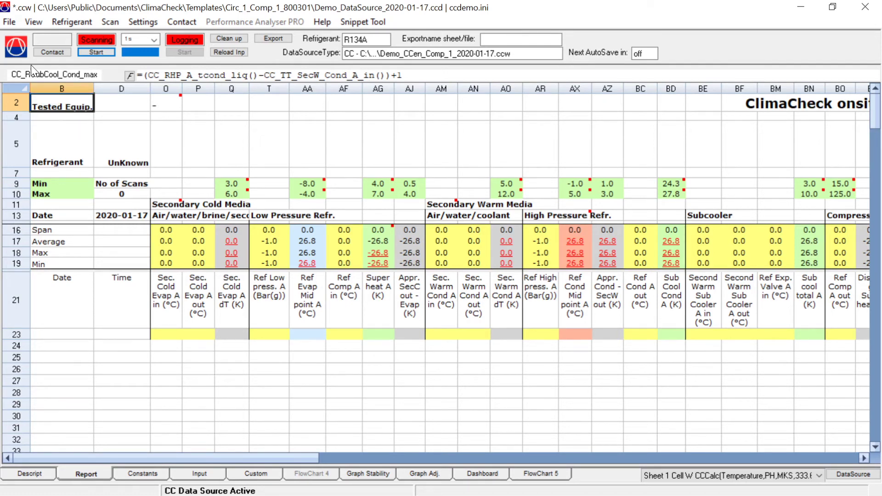
# - Open the datasource PA_Pro_III_Circ_1_Comp_1_800302_DS_2020-01-17.ccd and acknowledge R134A as the refrigerant
pyautogui.click(10, 22)
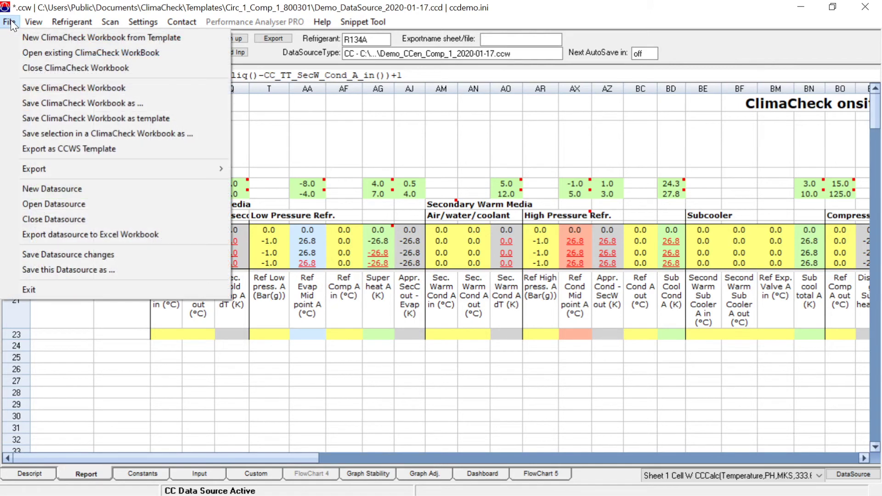
pyautogui.click(121, 207)
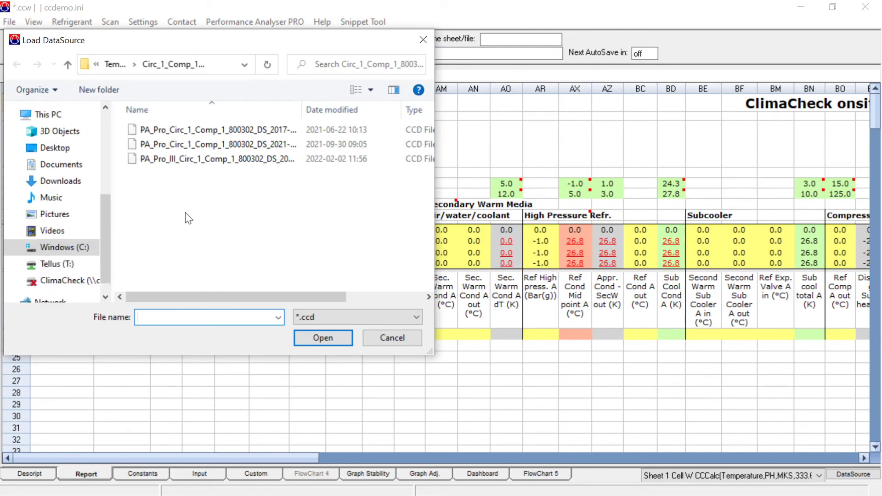
pyautogui.click(218, 66)
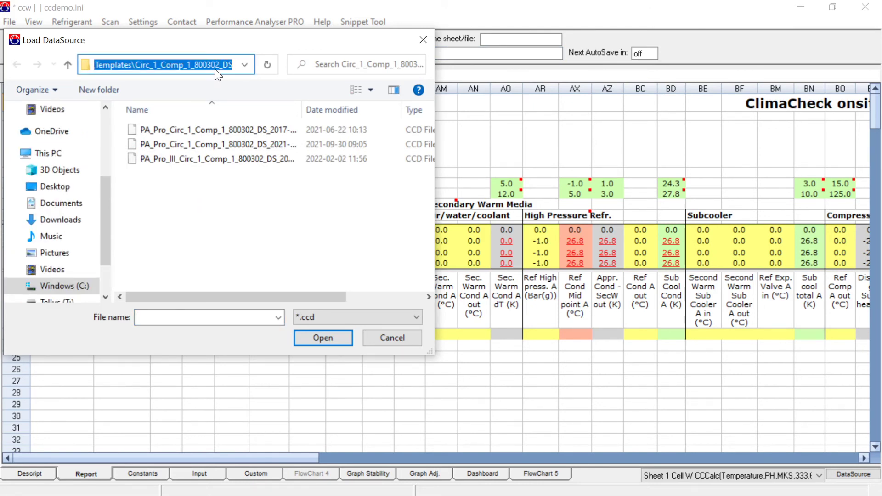
pyautogui.click(203, 182)
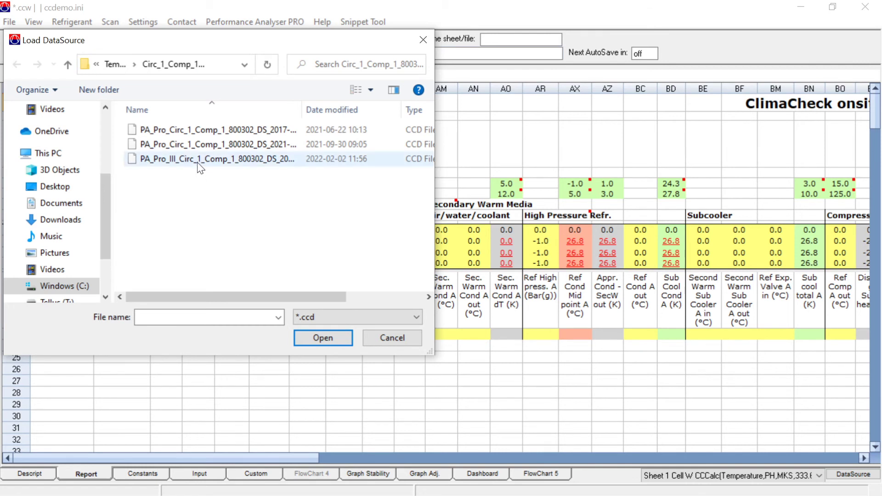
pyautogui.click(198, 162)
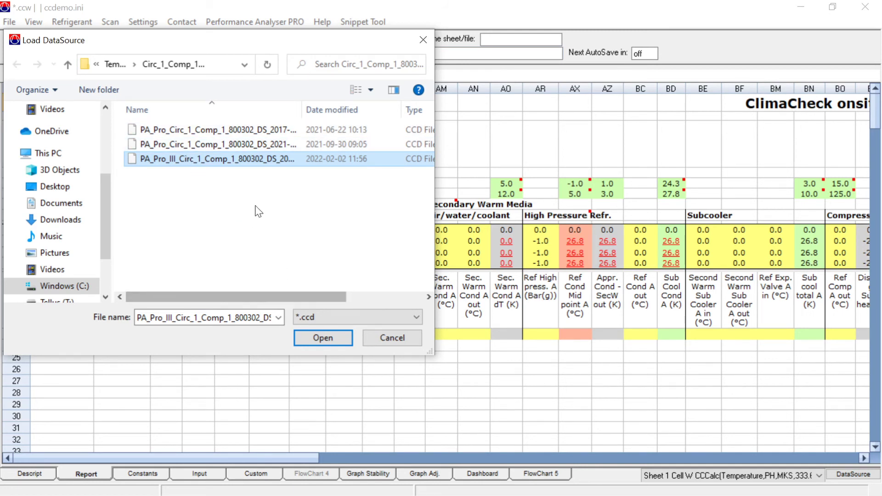
pyautogui.click(322, 338)
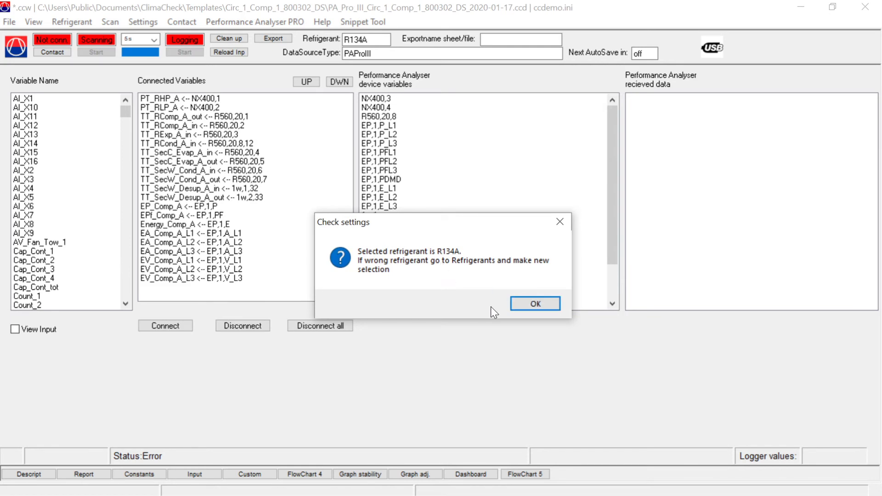
pyautogui.click(528, 304)
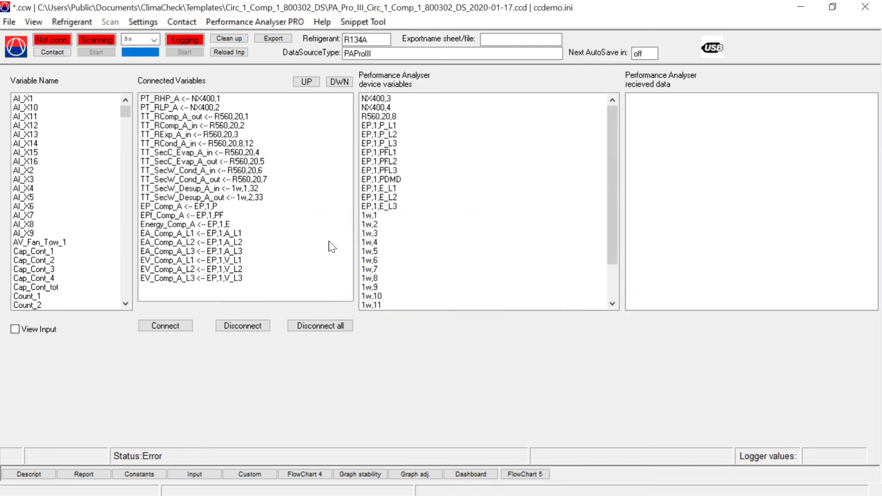
pyautogui.click(82, 22)
pyautogui.moveTo(88, 39)
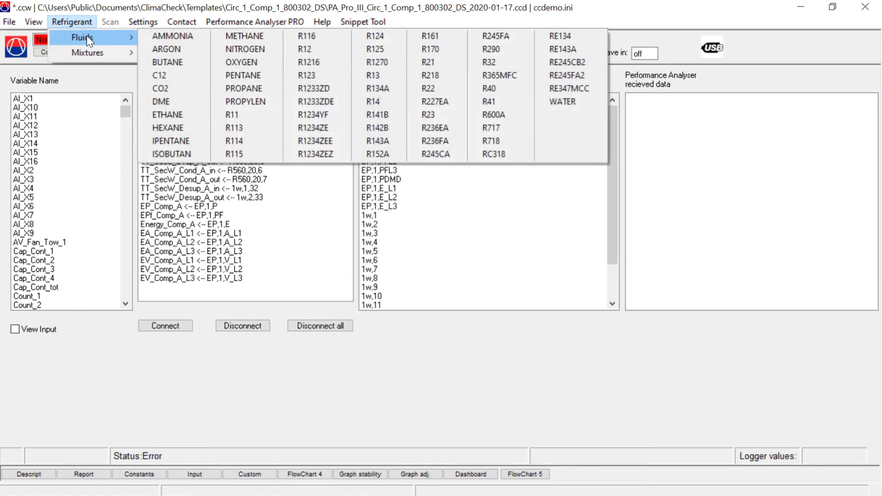
pyautogui.click(390, 374)
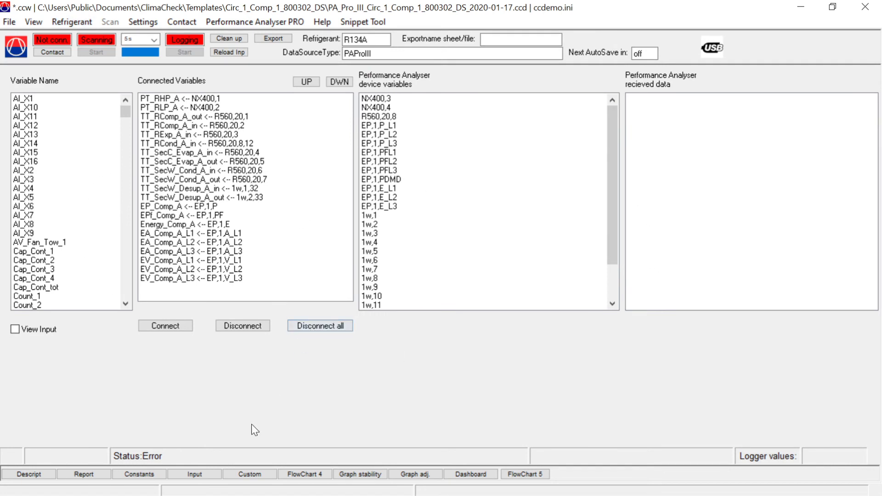
# - Show the new workbook's Report sheet and return to the datasource variable view
pyautogui.click(87, 476)
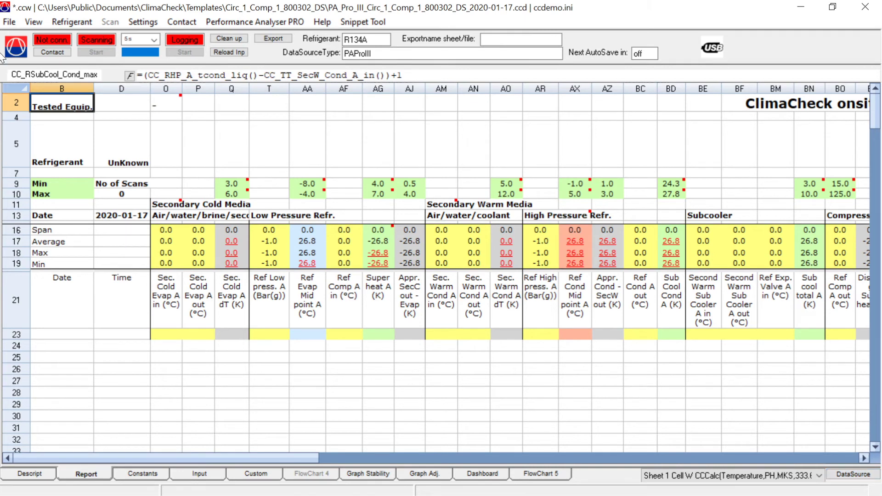
pyautogui.click(33, 21)
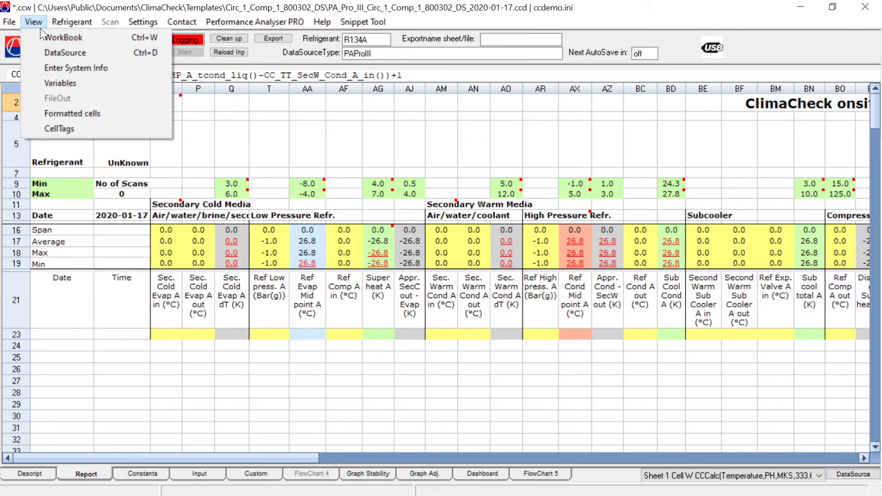
pyautogui.click(53, 50)
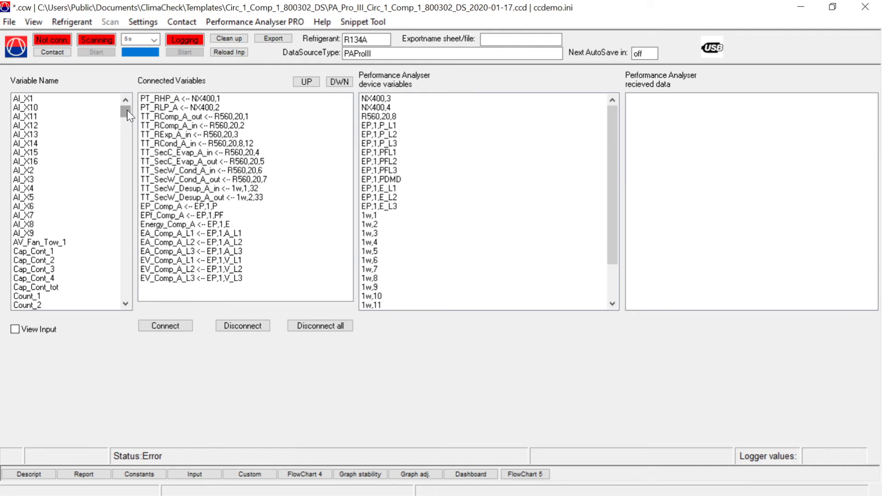
# - Review the available variable names and the connected PT and TT variables, from PT_RHP_A down to TT_RCond_A_in, with their device channels
pyautogui.moveTo(129, 115)
pyautogui.mouseDown()
pyautogui.moveTo(123, 294)
pyautogui.moveTo(122, 113)
pyautogui.mouseUp()
pyautogui.scroll(-2, 544, 140)
pyautogui.scroll(1, 531, 170)
pyautogui.scroll(1, 530, 172)
pyautogui.click(227, 100)
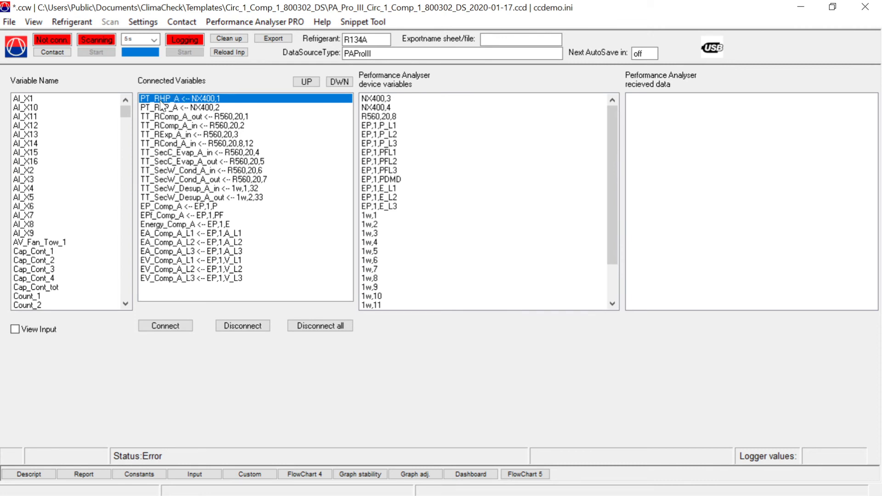
pyautogui.click(214, 109)
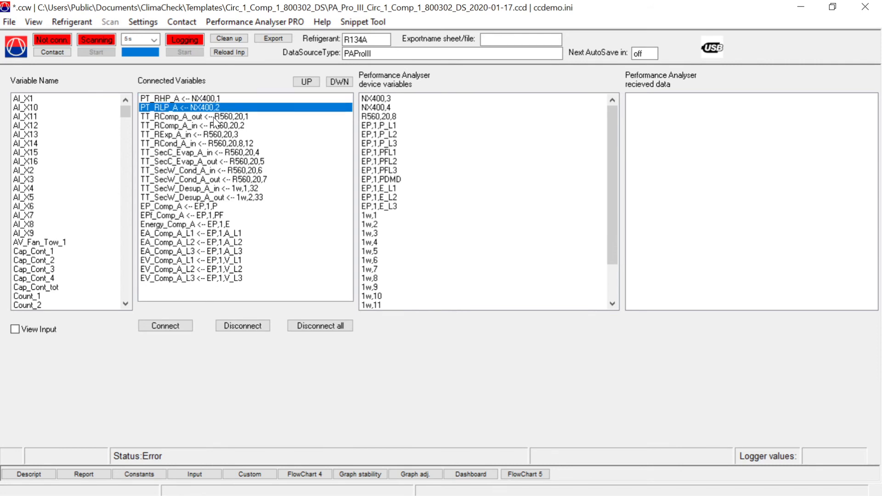
pyautogui.click(214, 117)
pyautogui.click(220, 125)
pyautogui.click(224, 134)
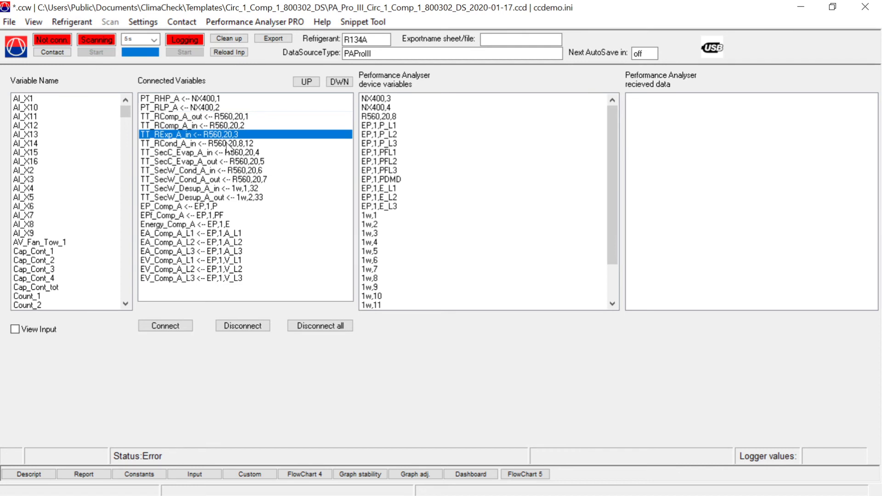
pyautogui.click(226, 143)
pyautogui.click(221, 118)
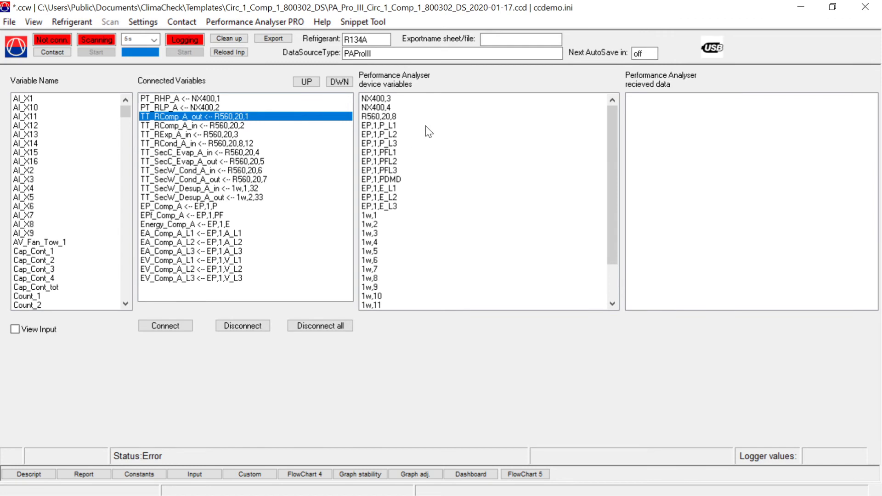
# - Connect the variable TT_X8 to the Performance Analyser device variable R560,20,8
pyautogui.moveTo(613, 147)
pyautogui.mouseDown()
pyautogui.moveTo(606, 204)
pyautogui.moveTo(615, 137)
pyautogui.mouseUp()
pyautogui.click(378, 116)
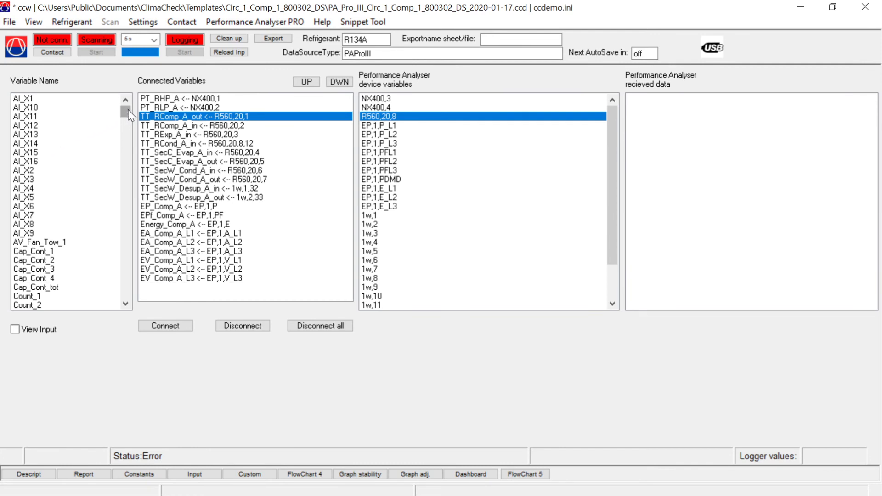
pyautogui.moveTo(127, 113); pyautogui.dragTo(148, 301)
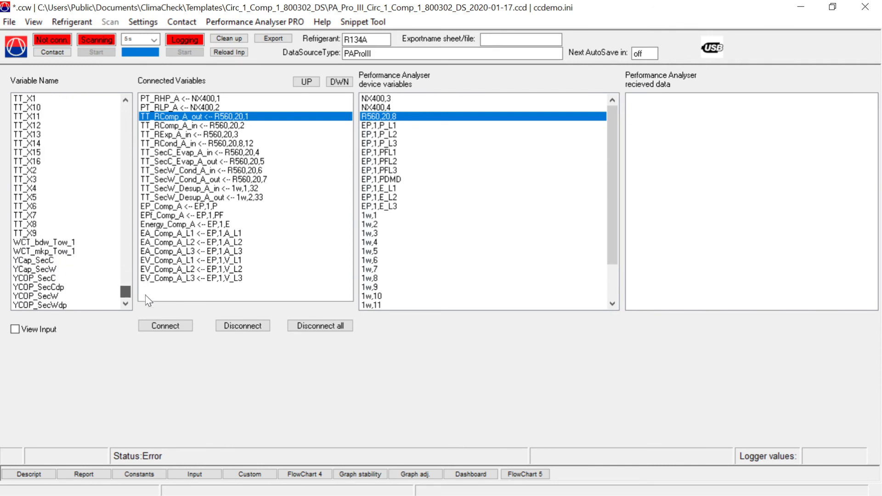
pyautogui.click(21, 224)
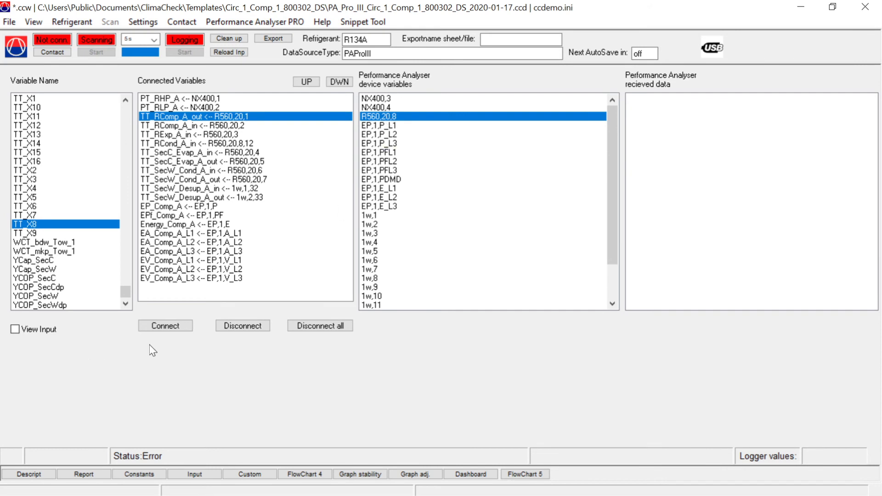
pyautogui.click(159, 323)
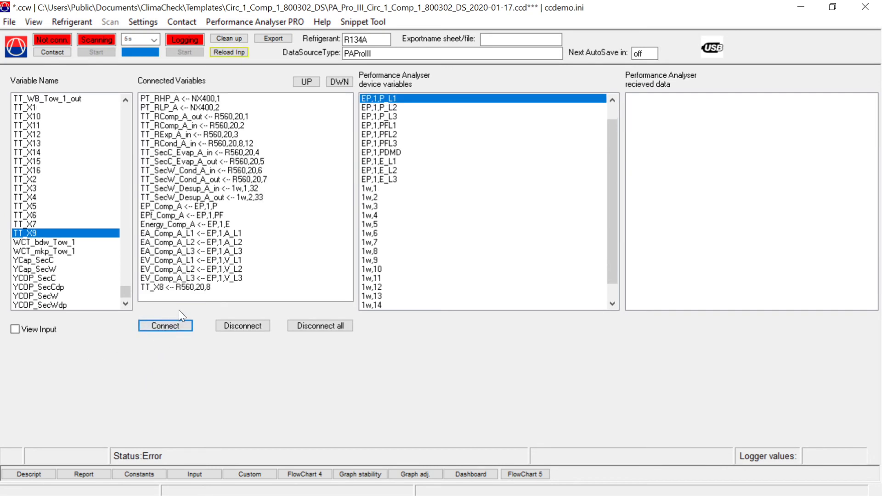
# - Check the new TT_X8 connection and reload the inputs from the workbook's Report sheet
pyautogui.click(211, 287)
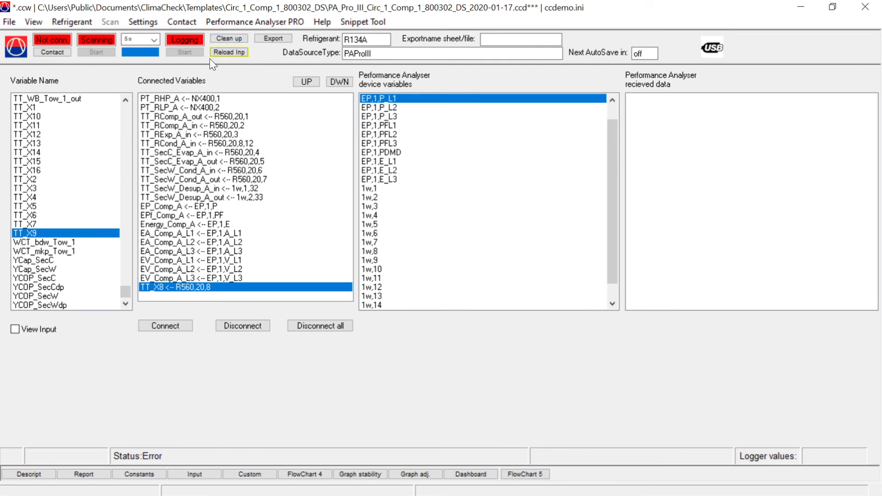
pyautogui.click(77, 473)
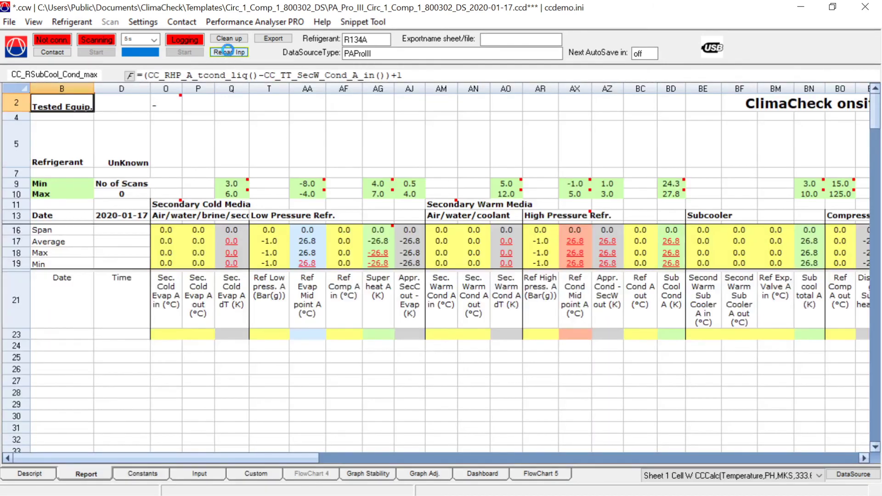
pyautogui.click(228, 51)
pyautogui.click(440, 300)
# - Preview the Circ_1_Comp_1_800304_SucHX template folder and its manuals, and leave the template selection without creating a workbook
pyautogui.click(9, 21)
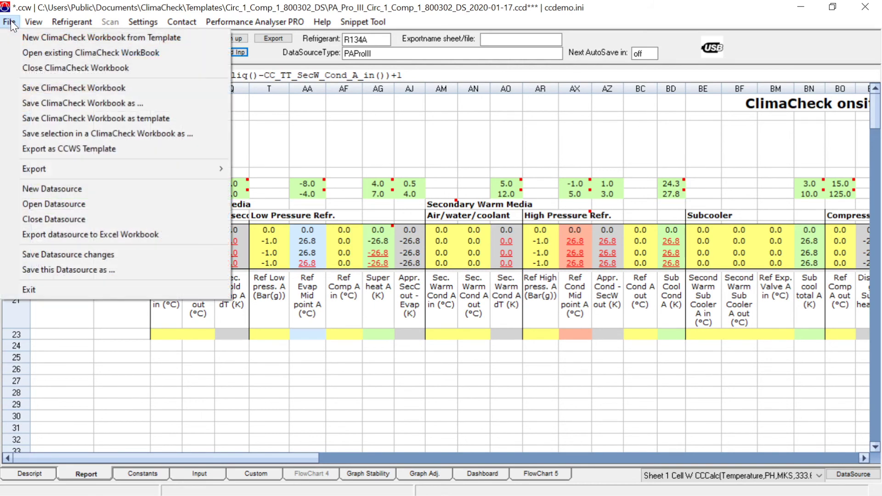
pyautogui.moveTo(28, 21)
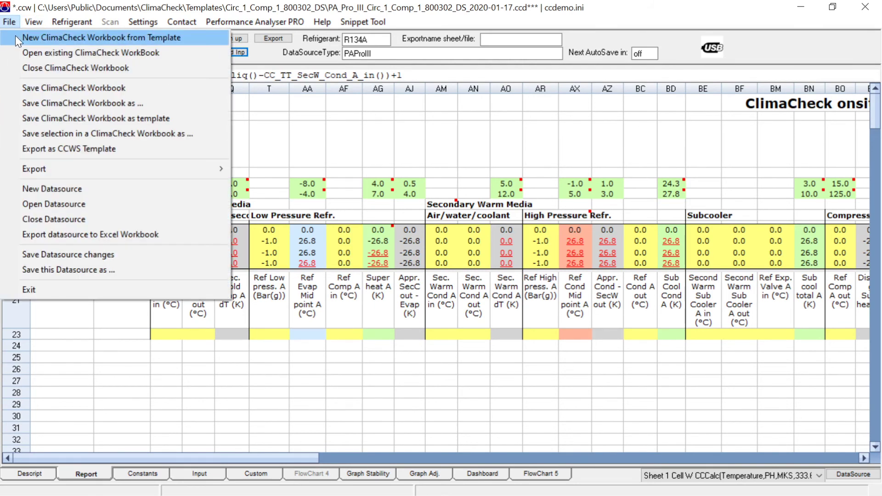
pyautogui.click(21, 35)
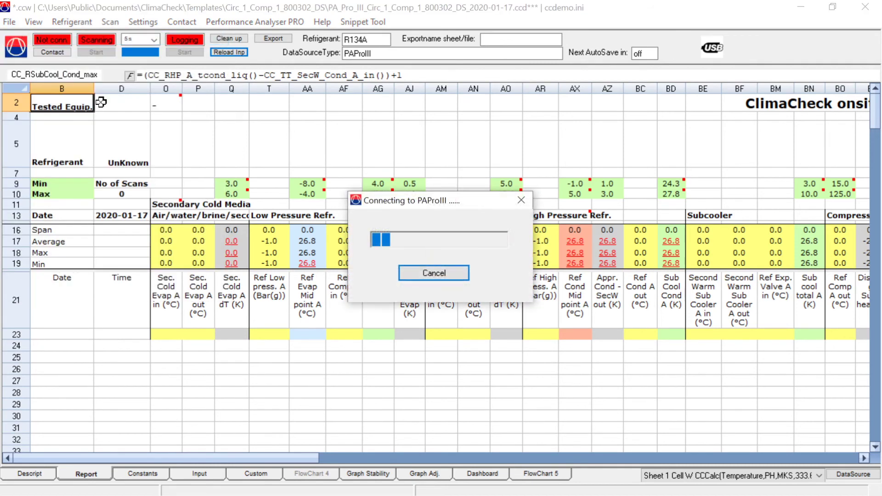
pyautogui.click(434, 272)
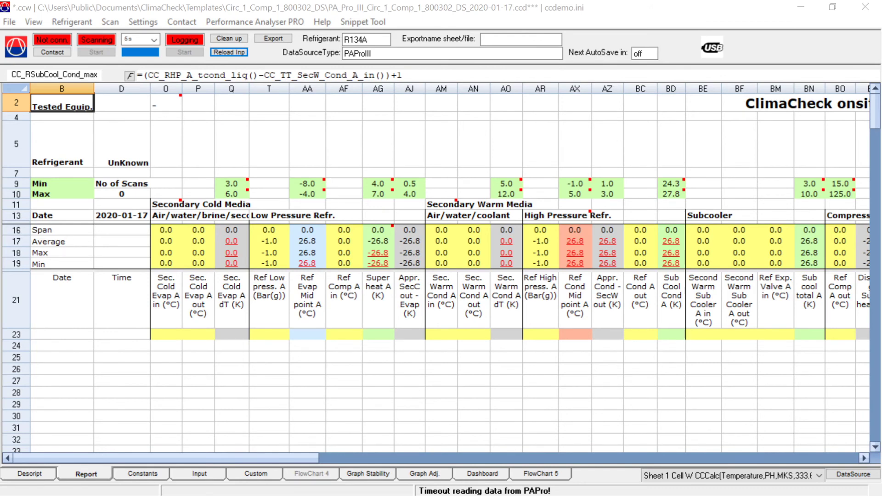
pyautogui.press('super+Left')
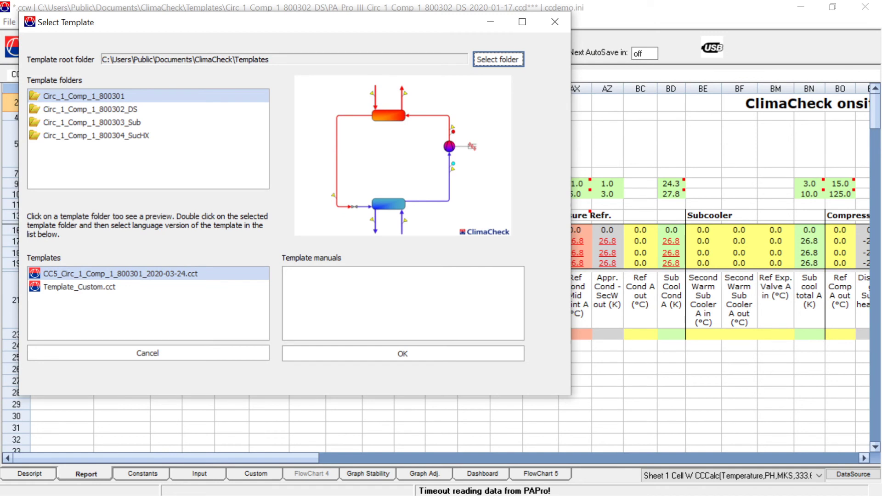
pyautogui.click(123, 137)
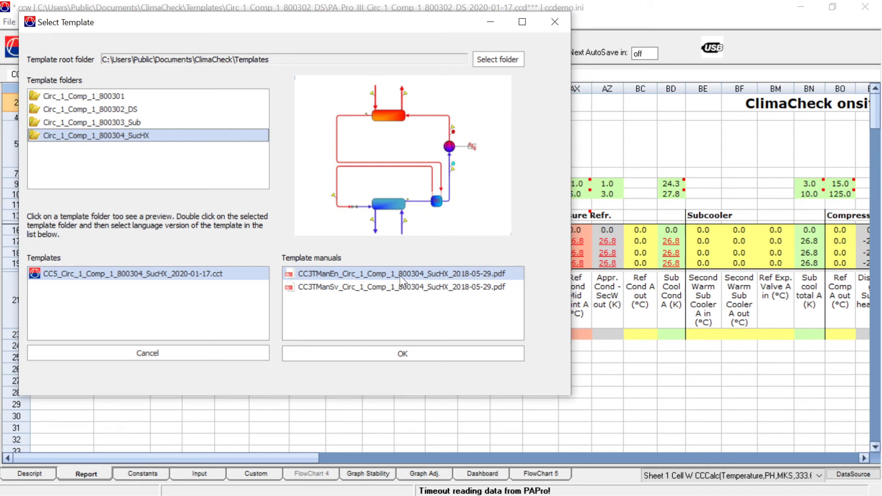
pyautogui.click(197, 353)
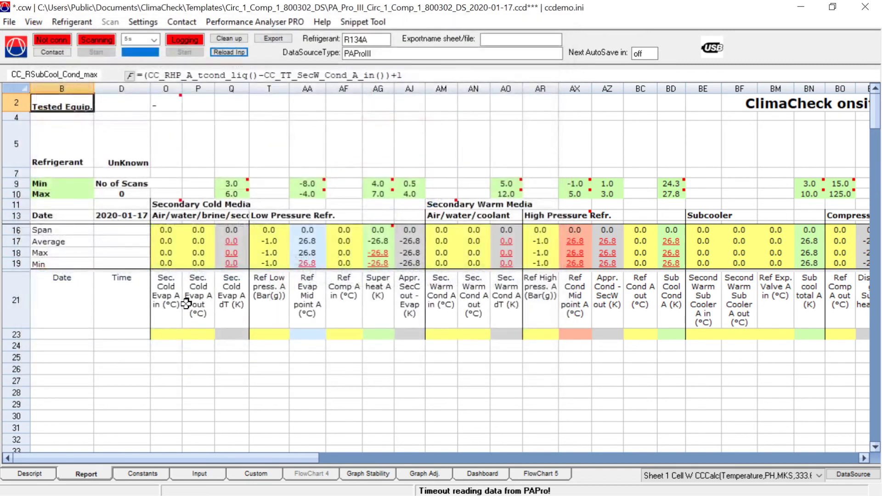
# - Reopen the PA_Pro_III_Circ_1_Comp_1_800302_DS datasource, discarding the unsaved datasource changes, and acknowledge R134A as the refrigerant
pyautogui.click(10, 23)
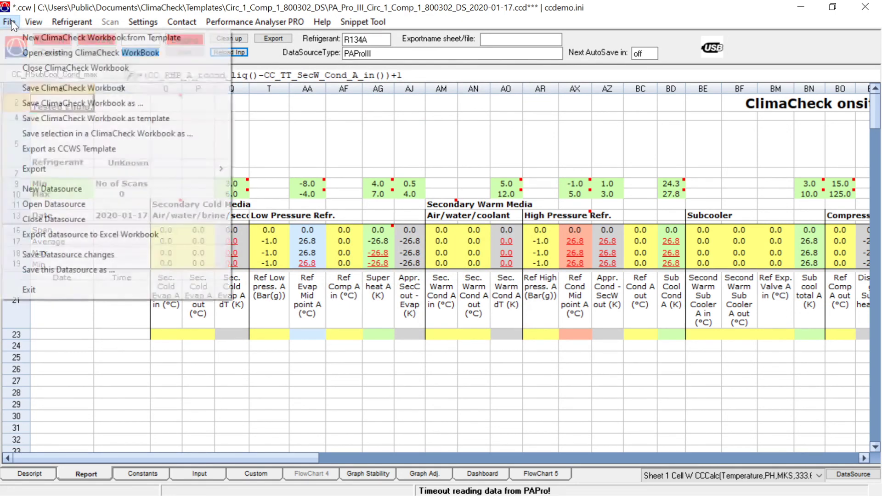
pyautogui.click(106, 210)
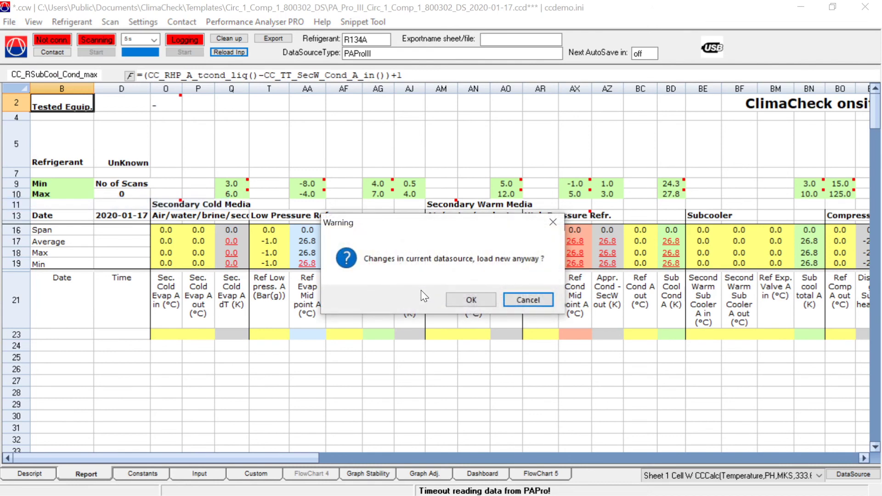
pyautogui.click(477, 300)
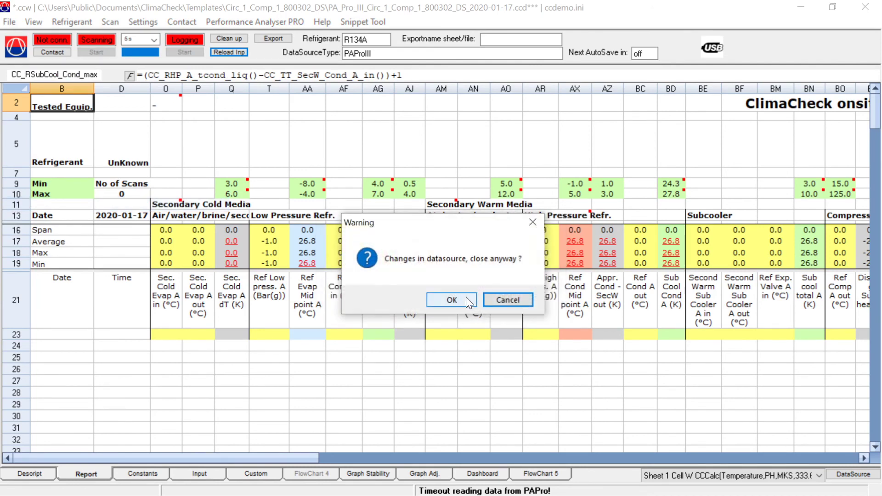
pyautogui.click(466, 298)
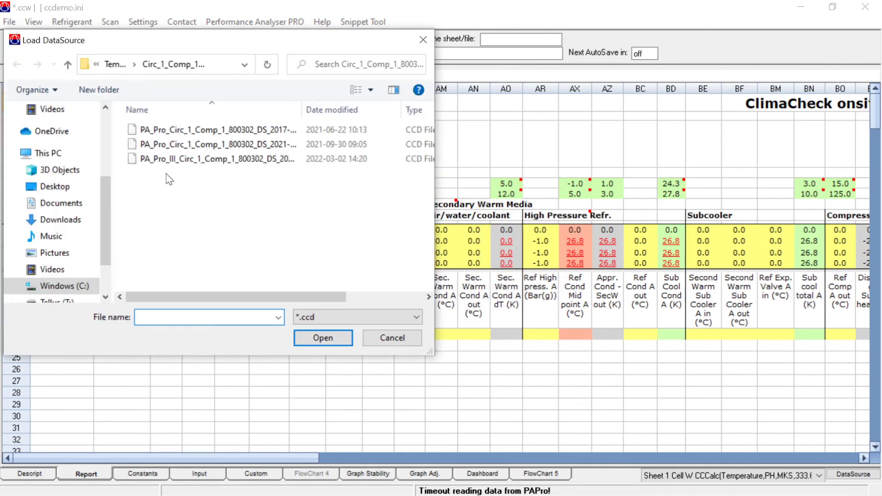
pyautogui.click(180, 158)
pyautogui.click(313, 336)
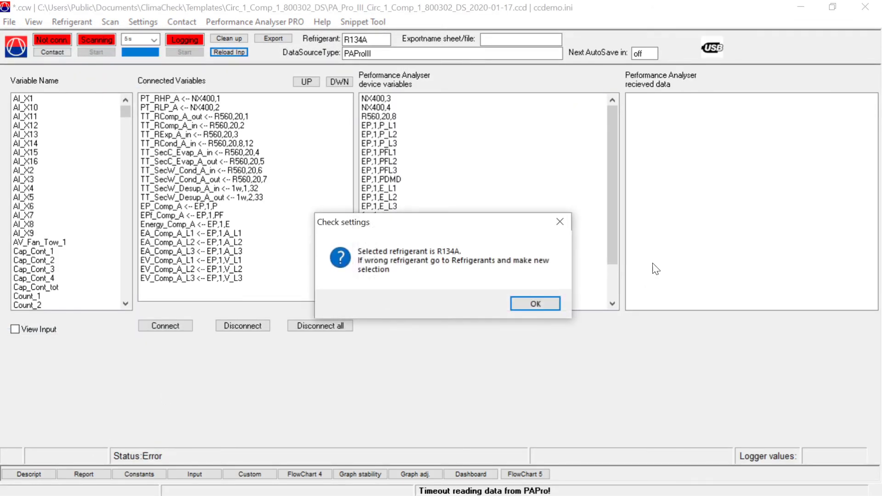
pyautogui.click(535, 305)
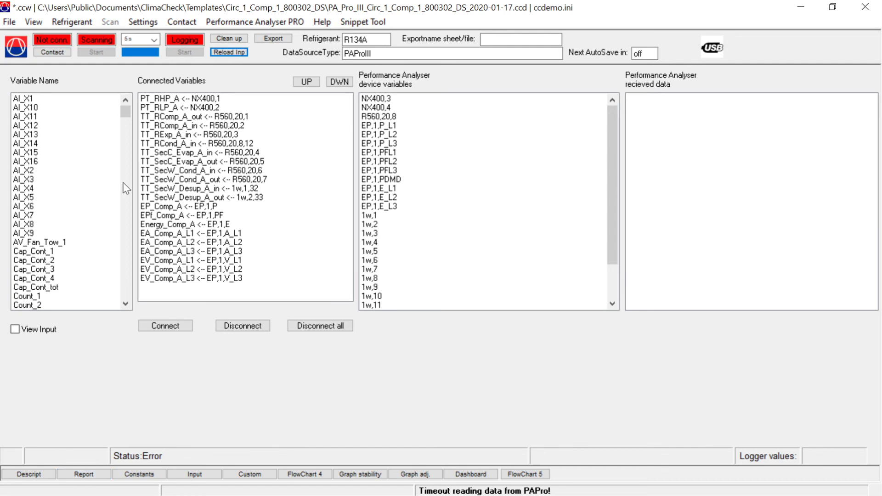
# - Open the preferences and review the default workbook/template and default datasource paths
pyautogui.click(141, 23)
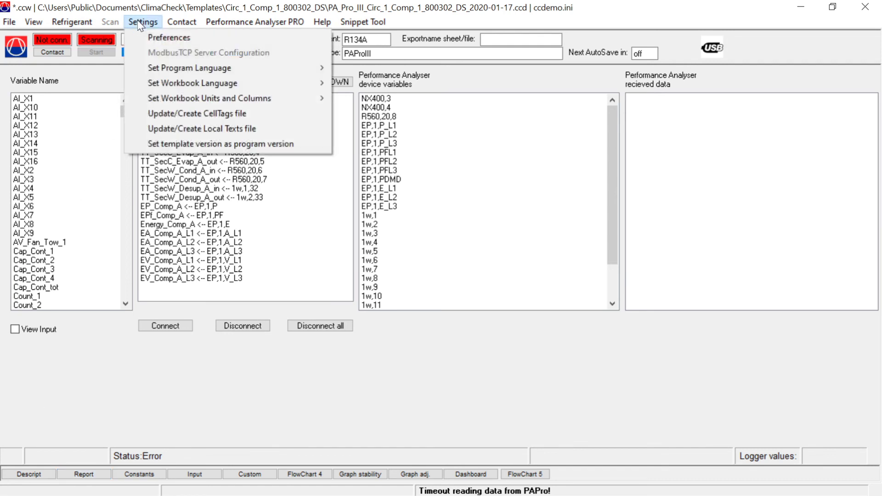
pyautogui.click(163, 39)
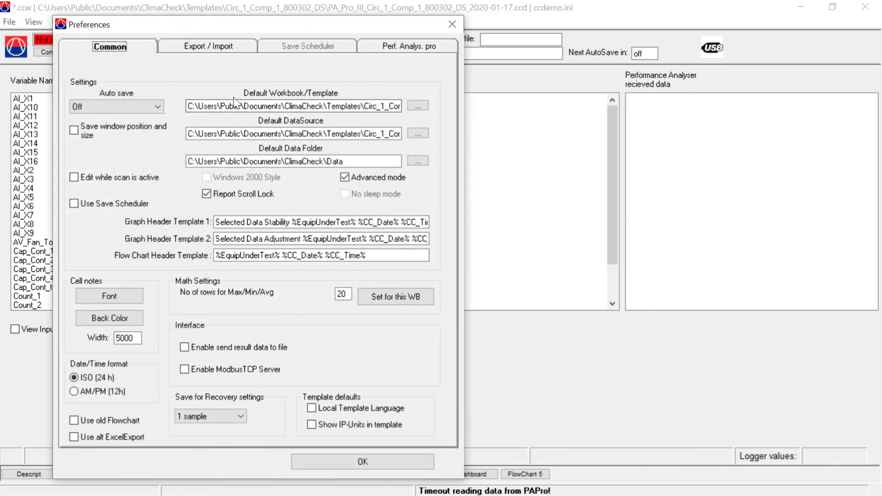
pyautogui.doubleClick(231, 106)
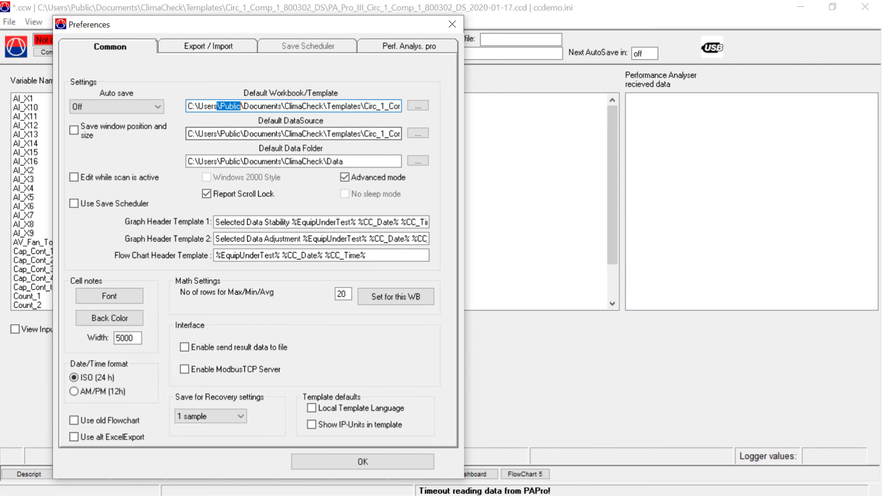
pyautogui.moveTo(229, 106); pyautogui.dragTo(280, 134)
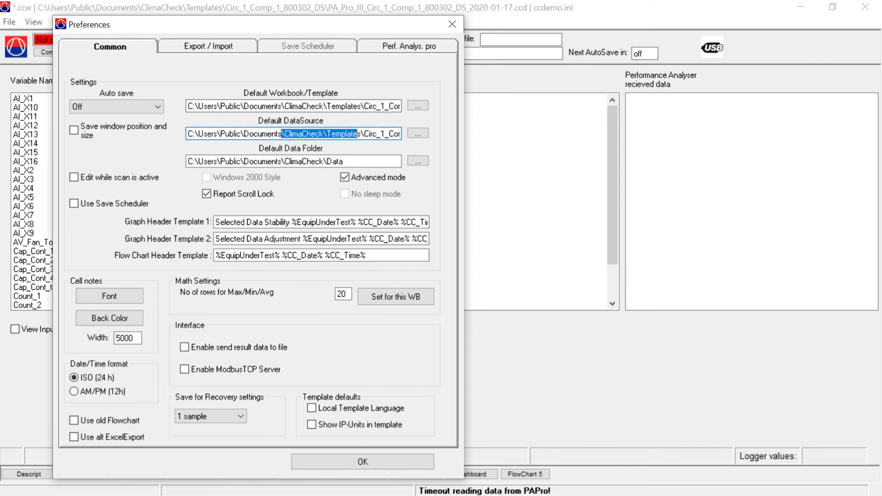
pyautogui.click(319, 106)
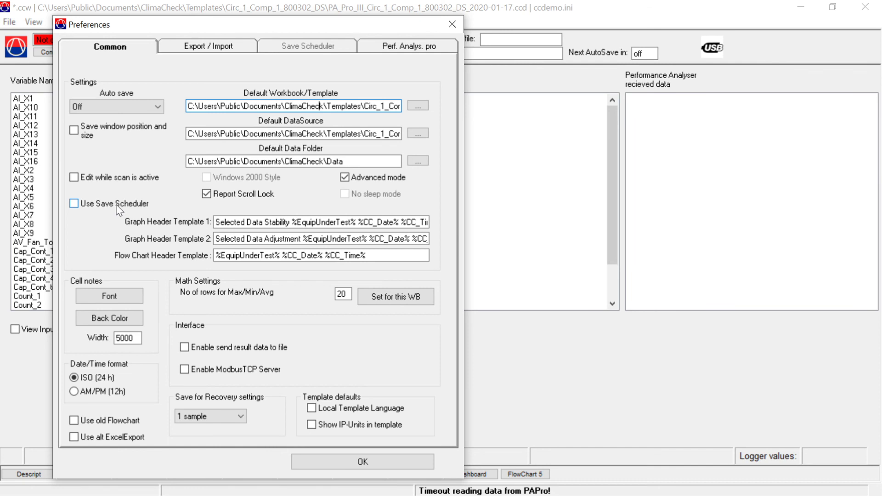
# - Enable Use Save Scheduler and clear all existing scheduled workbook save times
pyautogui.click(117, 206)
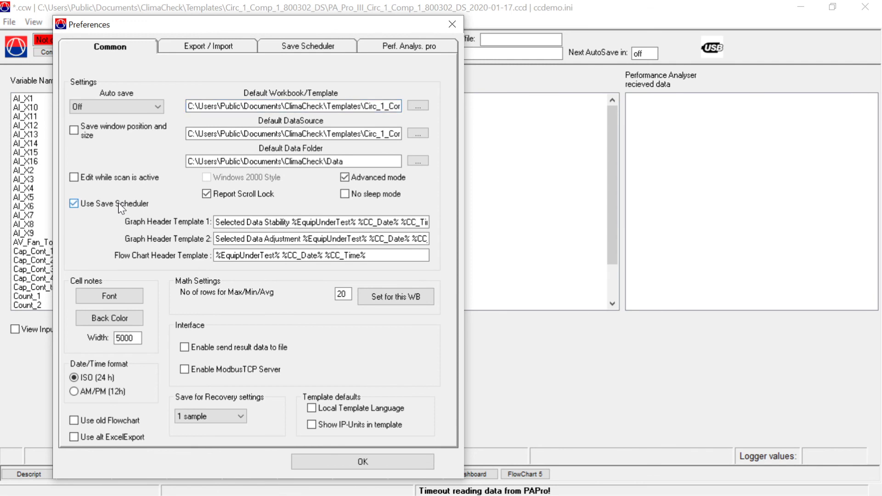
pyautogui.click(321, 49)
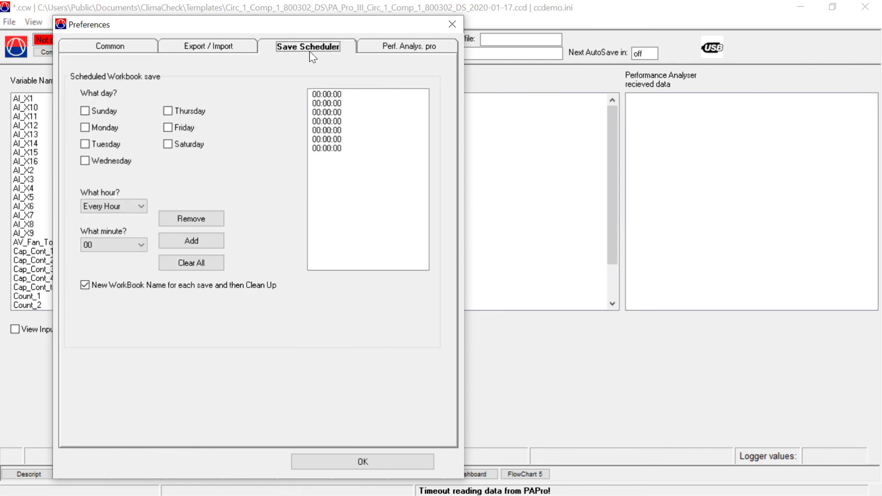
pyautogui.click(215, 263)
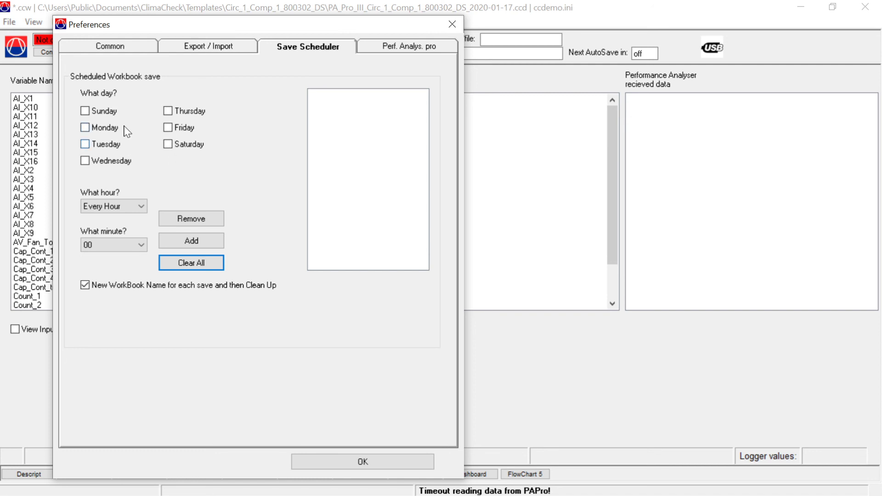
# - Schedule workbook saves at hour 00, minute 00 for all seven days from Sunday to Saturday, and accept the preferences
pyautogui.click(105, 114)
pyautogui.click(108, 129)
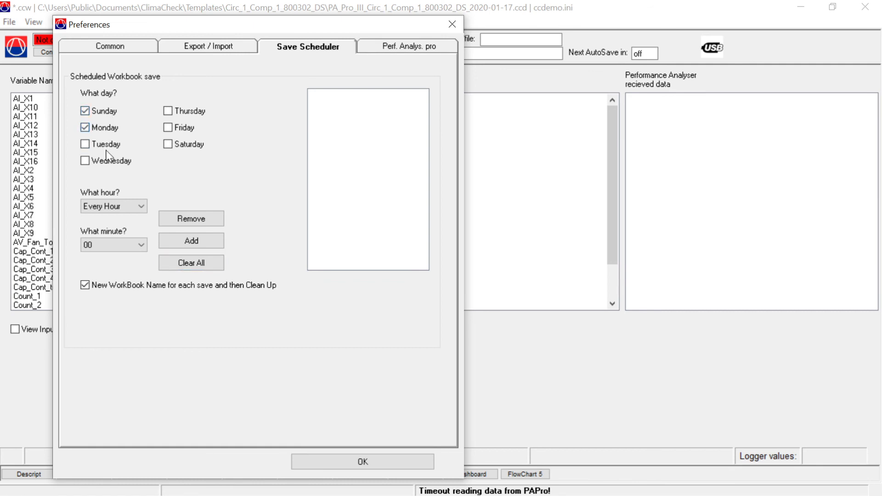
pyautogui.click(112, 162)
pyautogui.click(110, 145)
pyautogui.click(192, 148)
pyautogui.click(131, 205)
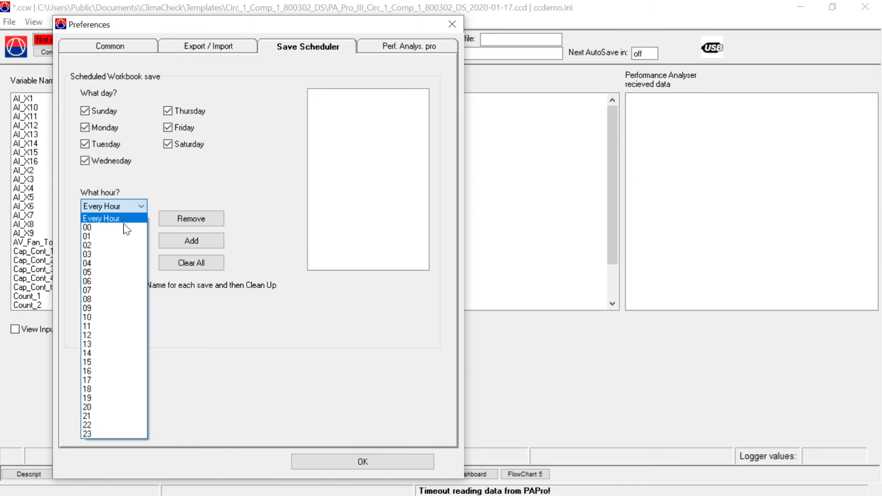
pyautogui.click(120, 228)
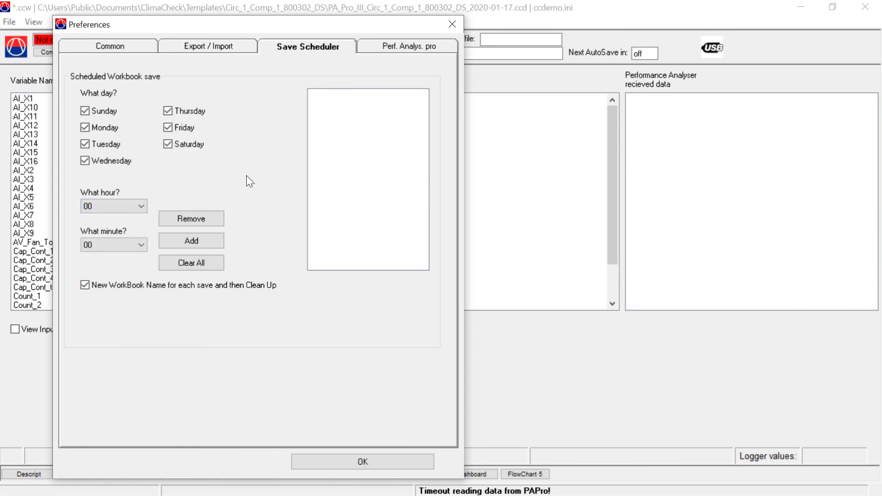
pyautogui.click(205, 248)
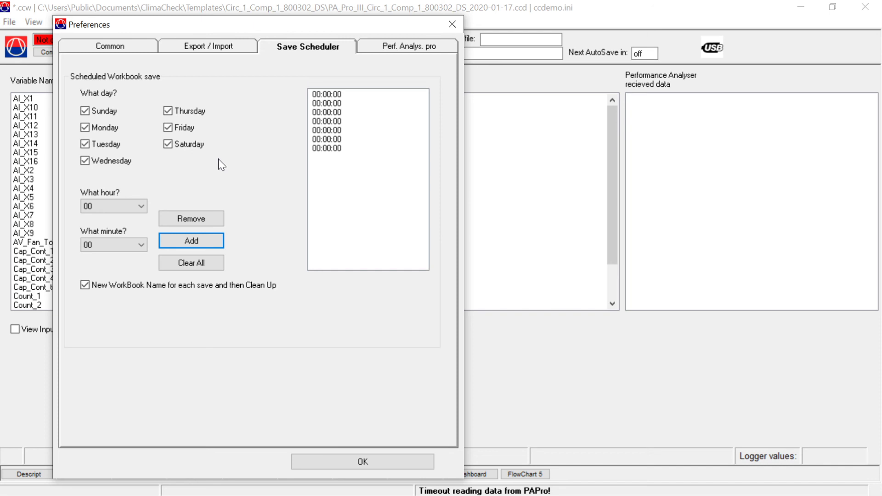
pyautogui.click(373, 463)
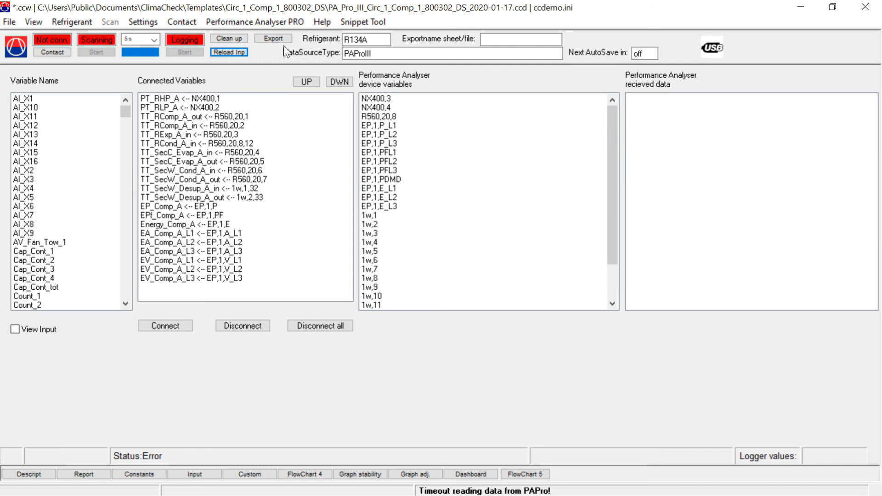
# - Review the available Performance Analyser PRO commands without running any, and display the workbook's Report sheet
pyautogui.click(299, 24)
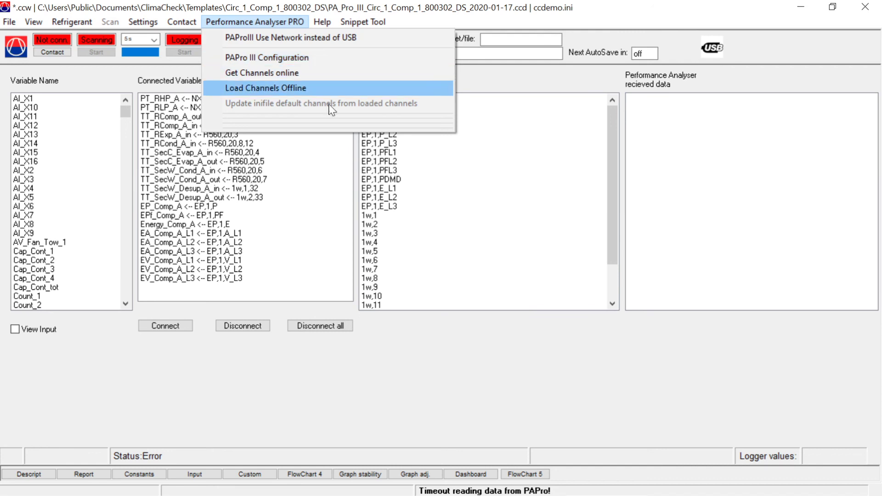
pyautogui.click(282, 180)
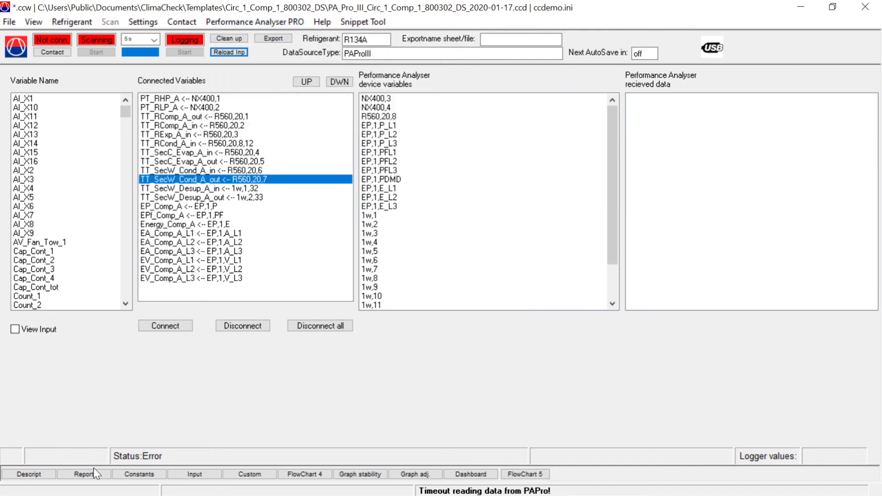
pyautogui.click(84, 474)
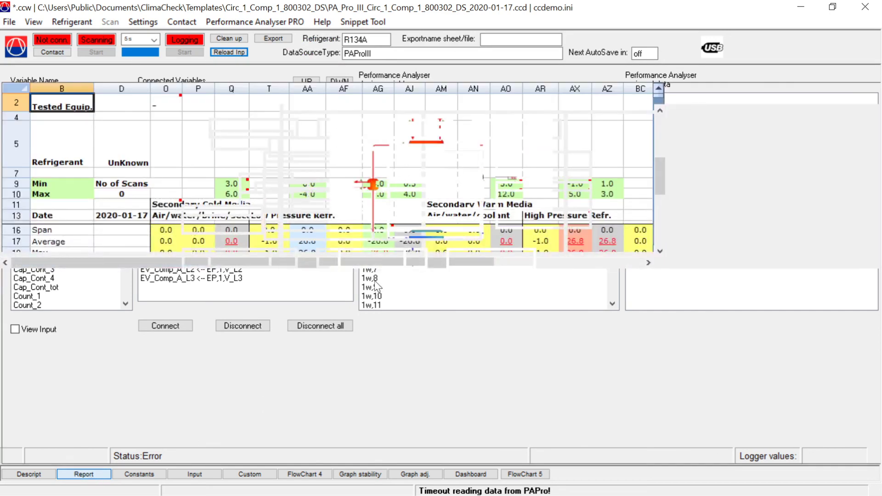